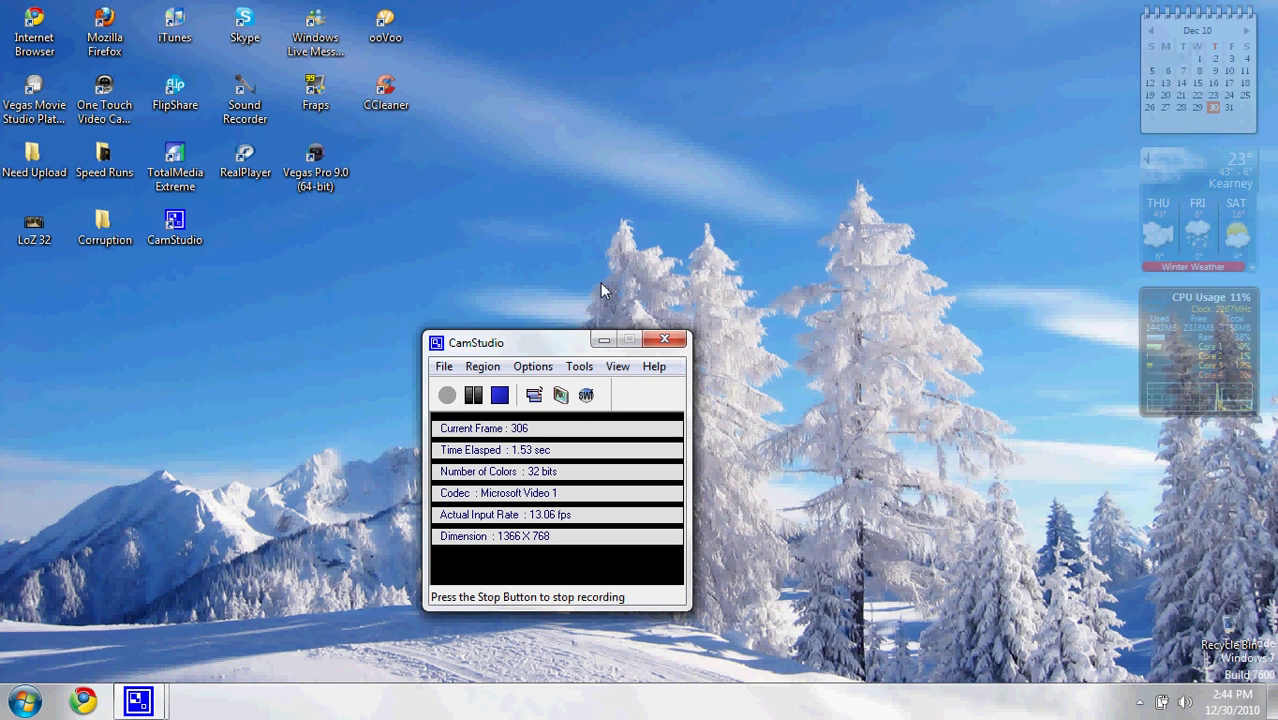
# Move the CamStudio window to the bottom-left and select the Vegas desktop shortcuts.
pyautogui.moveTo(551, 348); pyautogui.dragTo(371, 679)
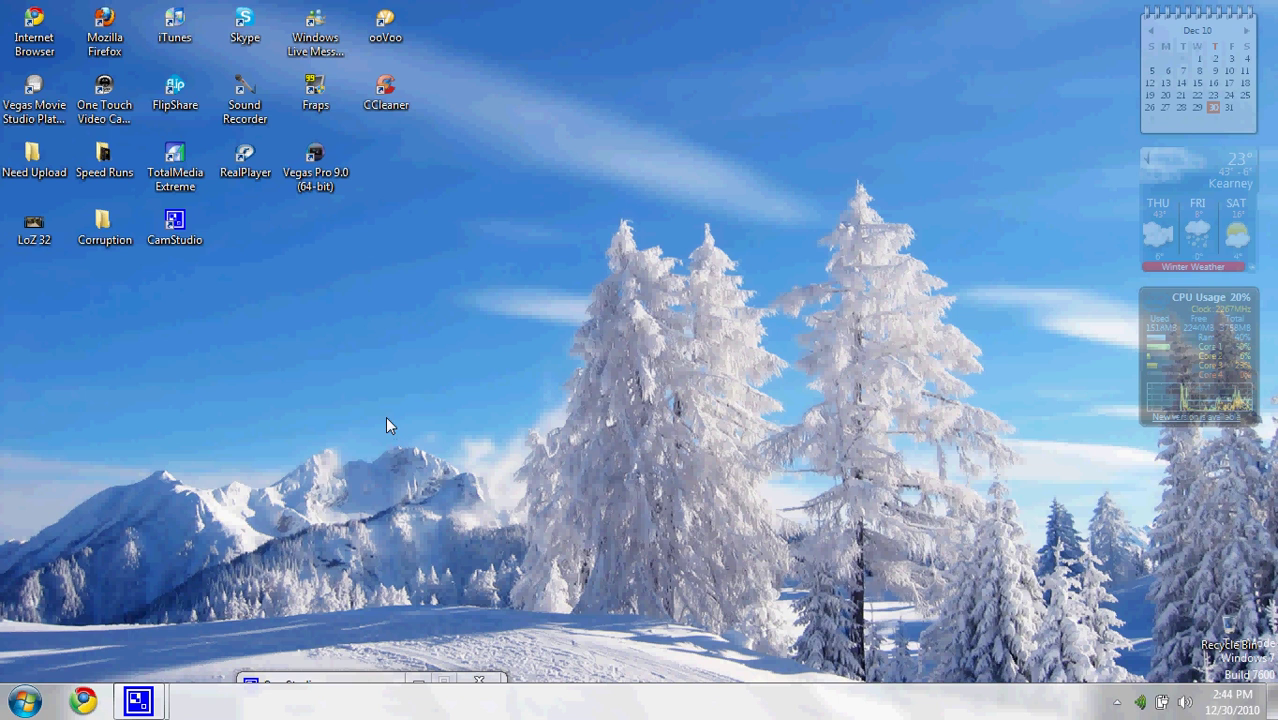
pyautogui.click(34, 95)
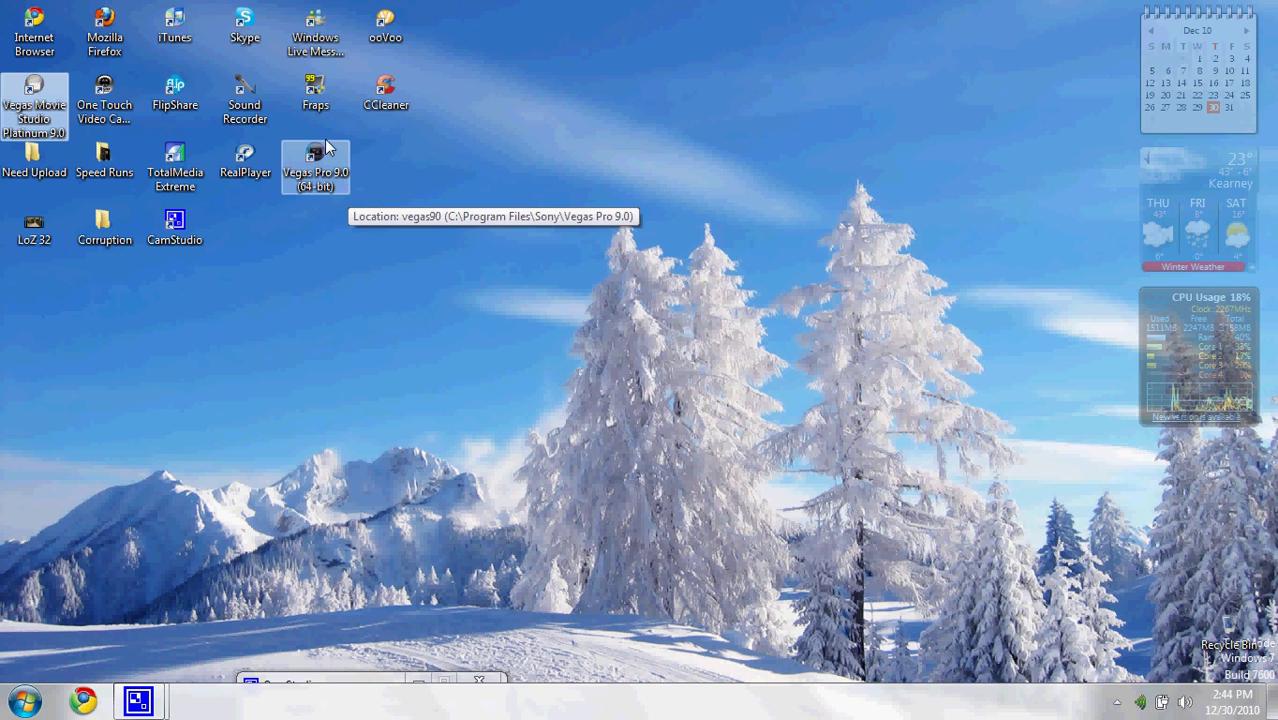
pyautogui.click(377, 204)
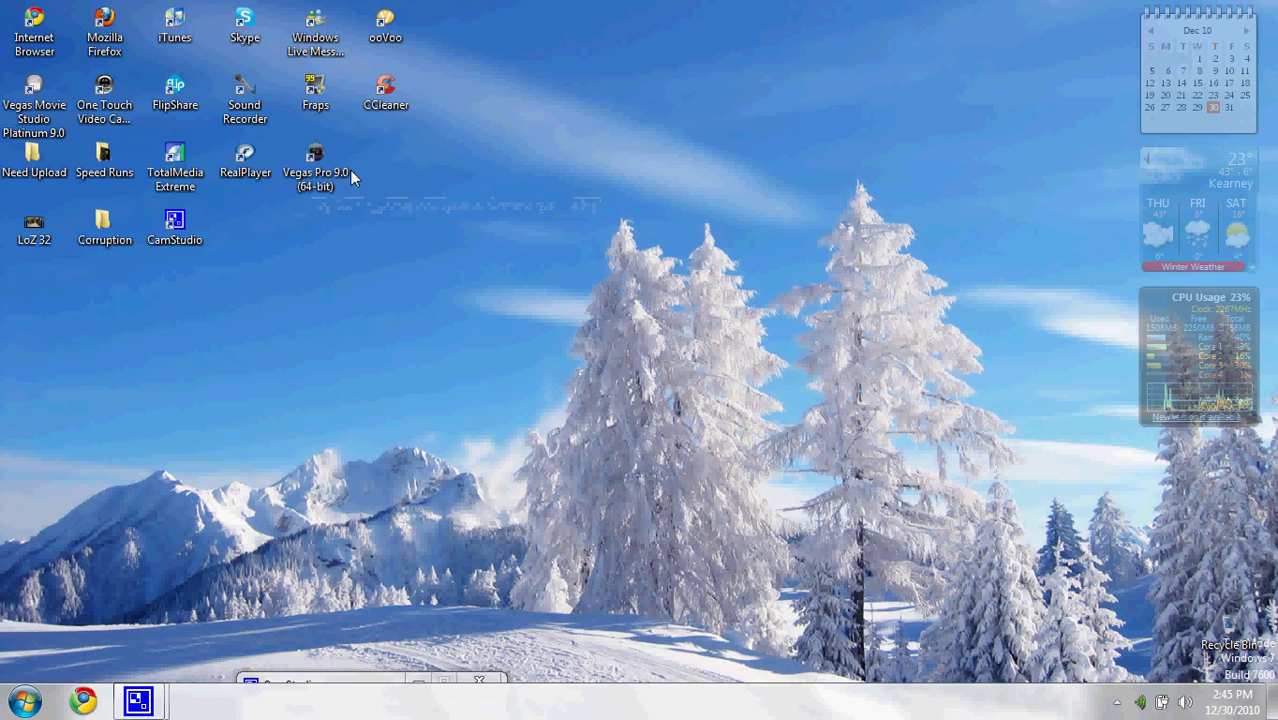
# Launch Vegas Pro 9.0, browse the Explorer, Transitions, Video FX and Media Generators tabs, then return to Project Media.
pyautogui.click(318, 185)
pyautogui.doubleClick(318, 185)
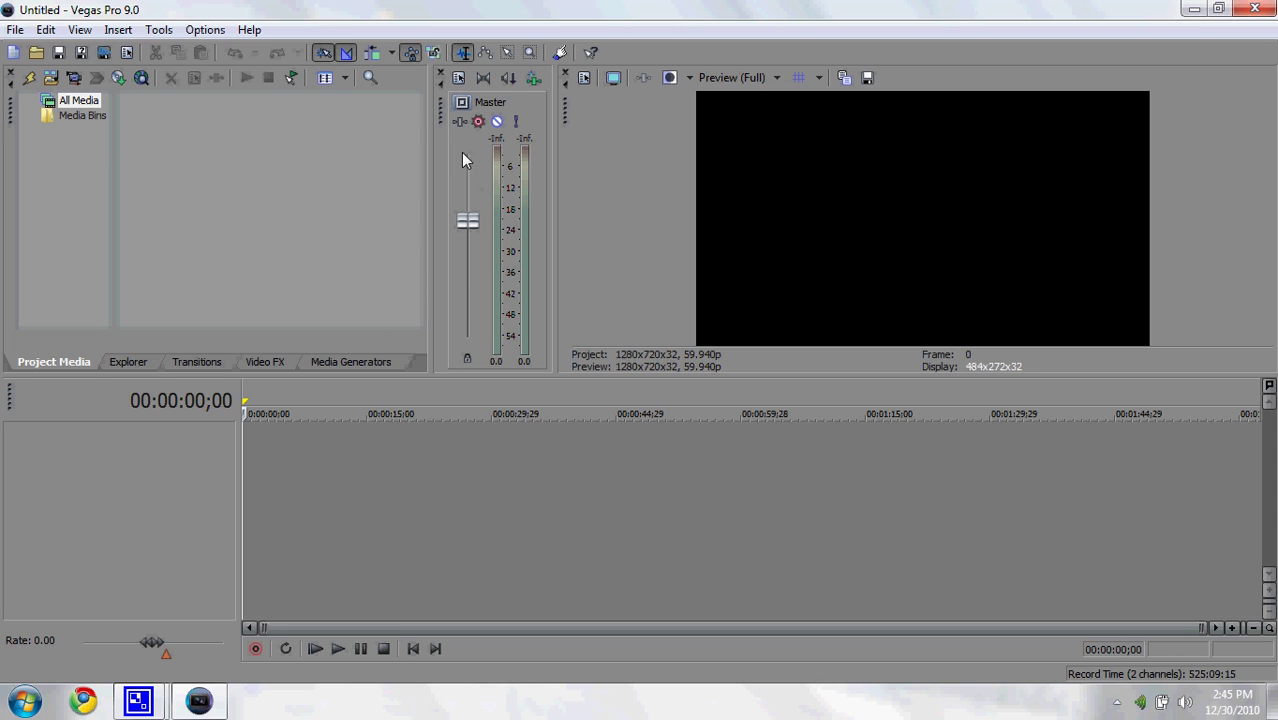
pyautogui.click(126, 362)
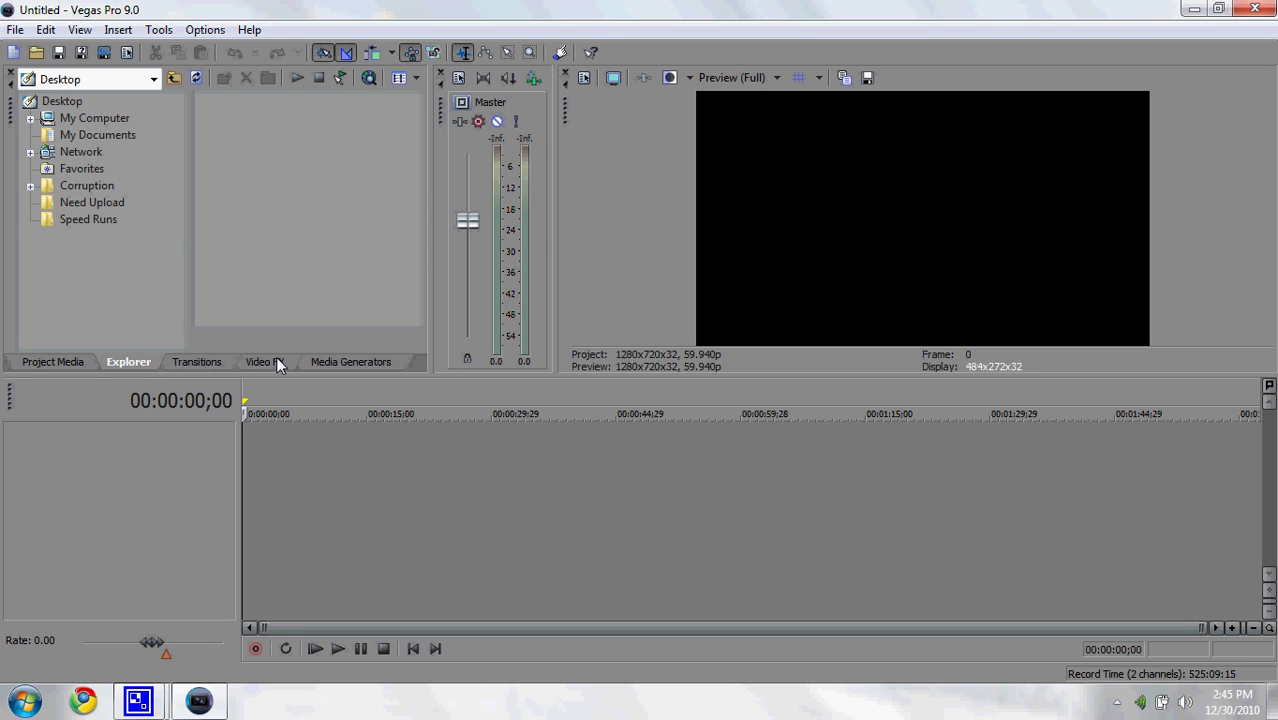
pyautogui.click(201, 364)
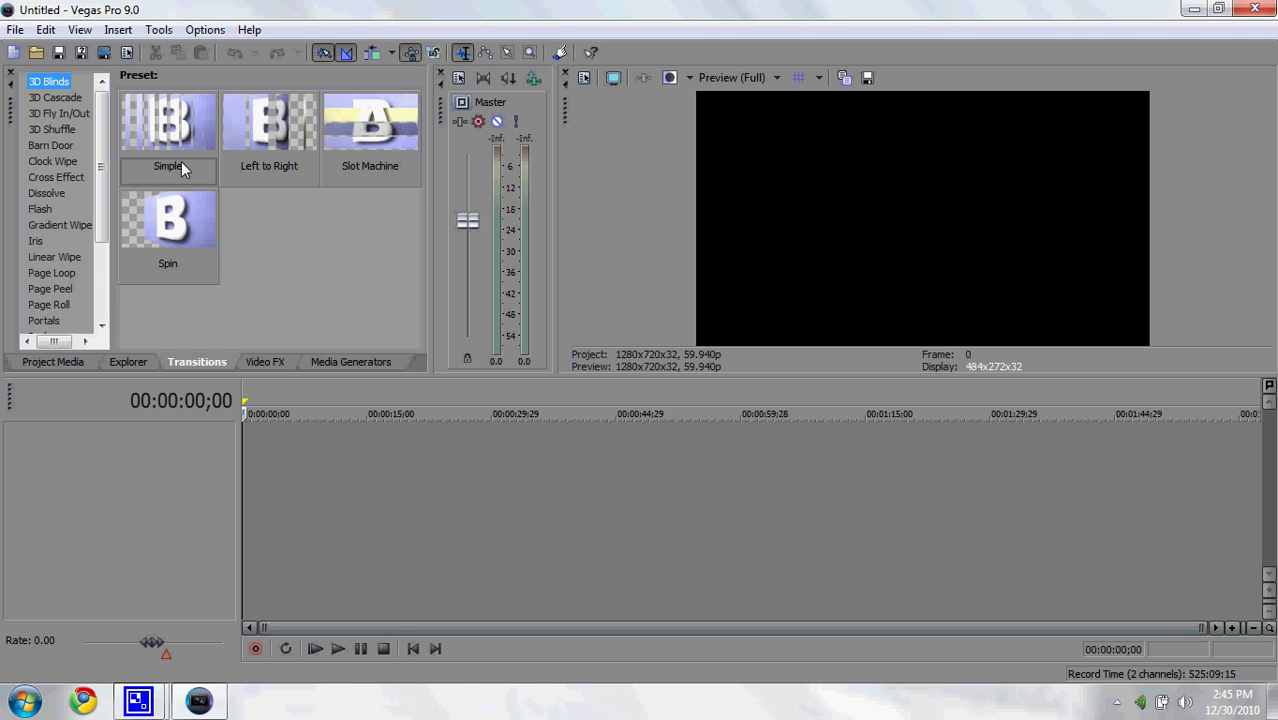
pyautogui.click(266, 362)
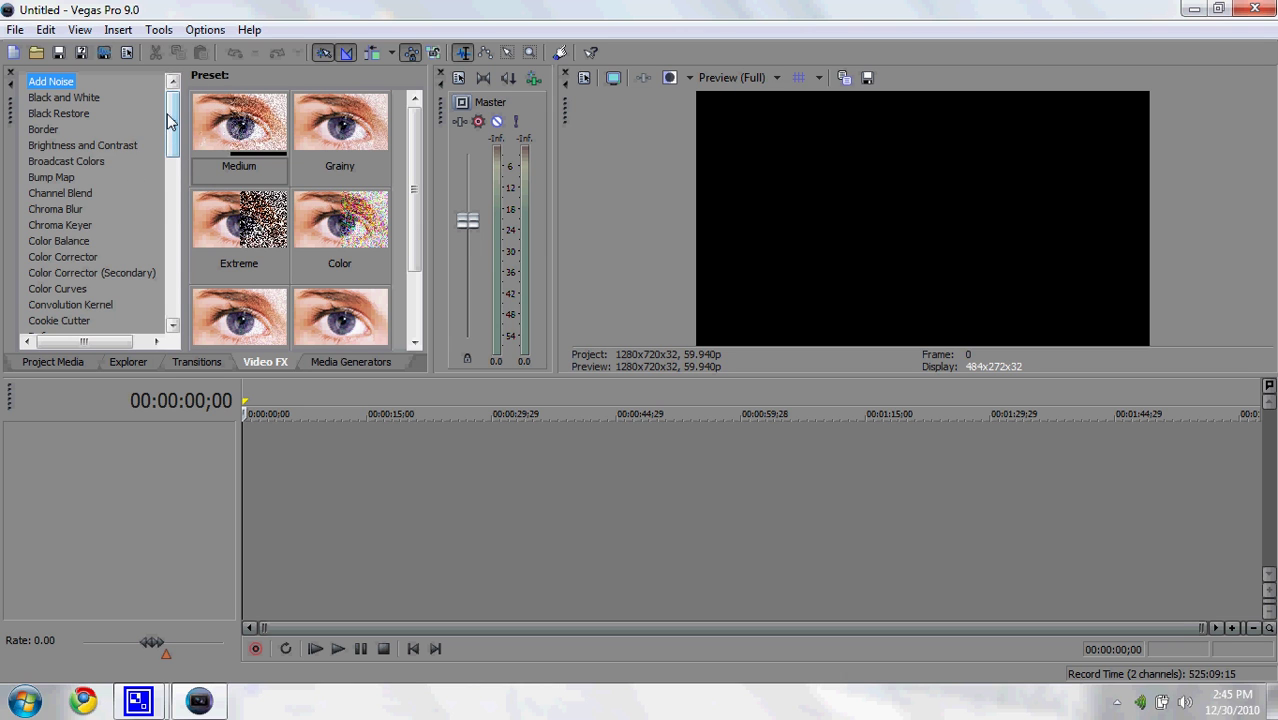
pyautogui.moveTo(172, 125)
pyautogui.mouseDown()
pyautogui.moveTo(168, 280)
pyautogui.moveTo(172, 100)
pyautogui.mouseUp()
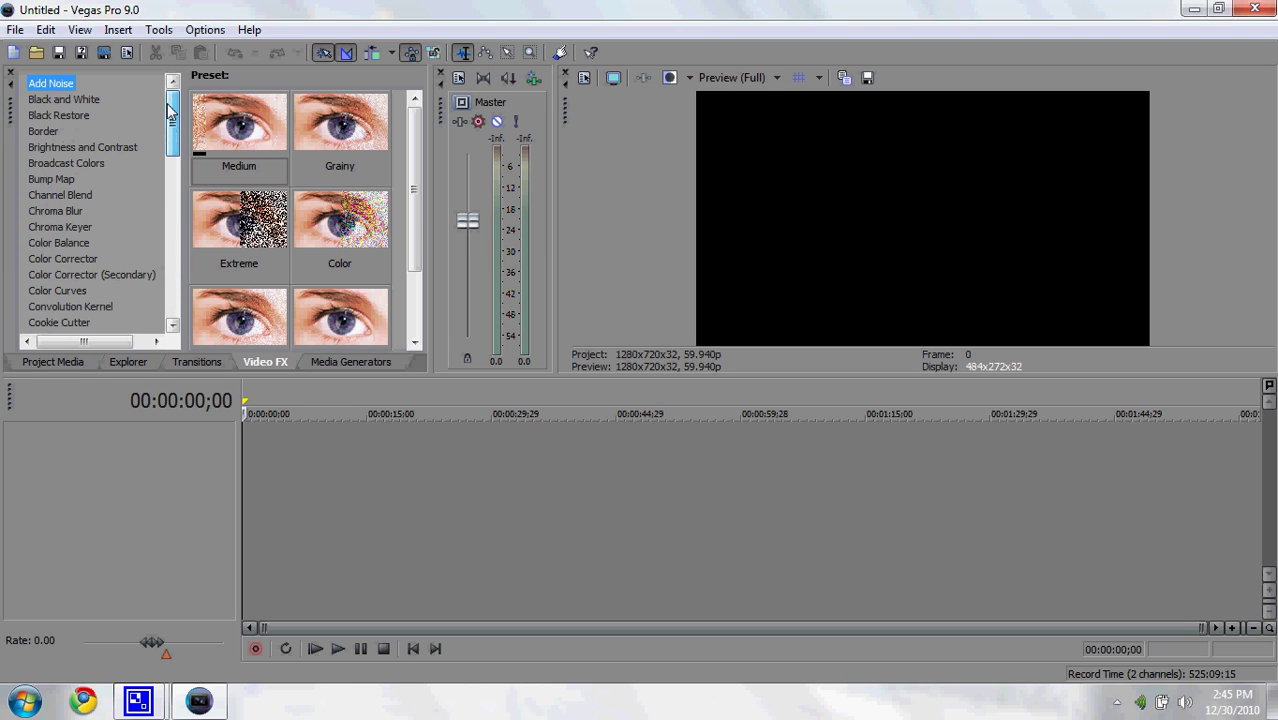
pyautogui.click(327, 360)
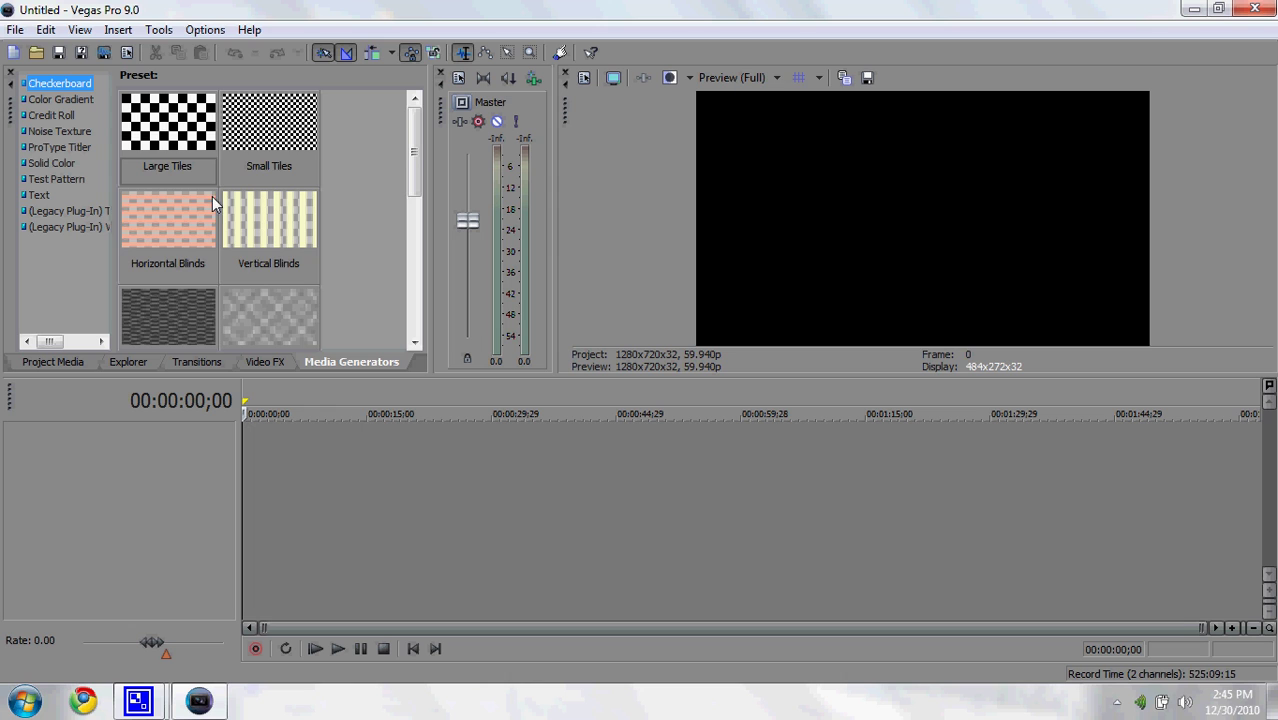
pyautogui.moveTo(405, 143)
pyautogui.mouseDown()
pyautogui.moveTo(415, 222)
pyautogui.moveTo(394, 122)
pyautogui.mouseUp()
pyautogui.click(44, 364)
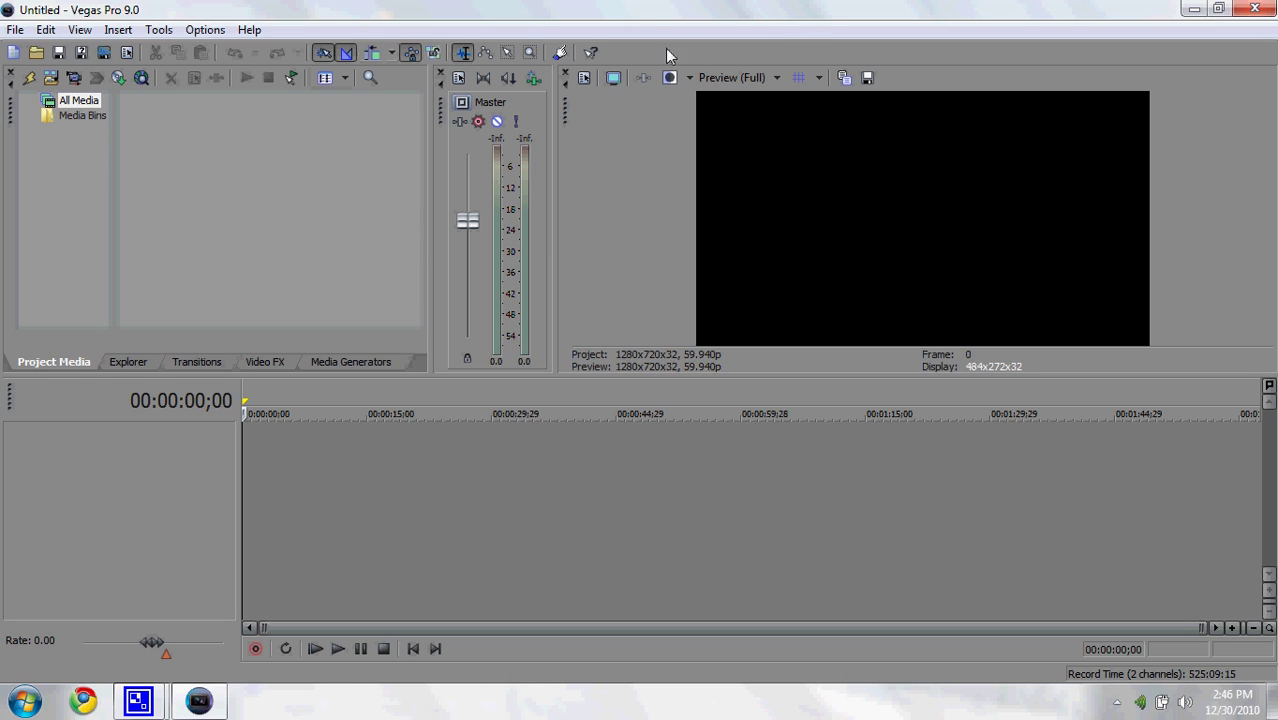
pyautogui.click(159, 30)
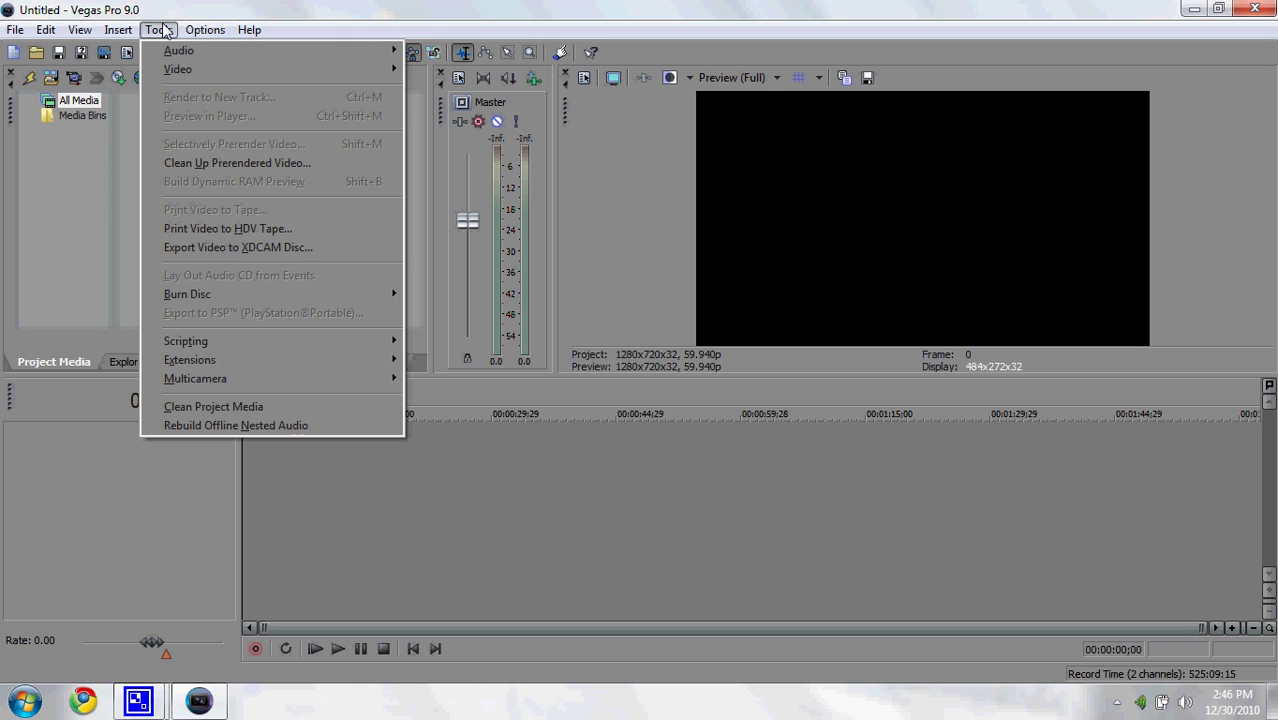
pyautogui.moveTo(127, 30)
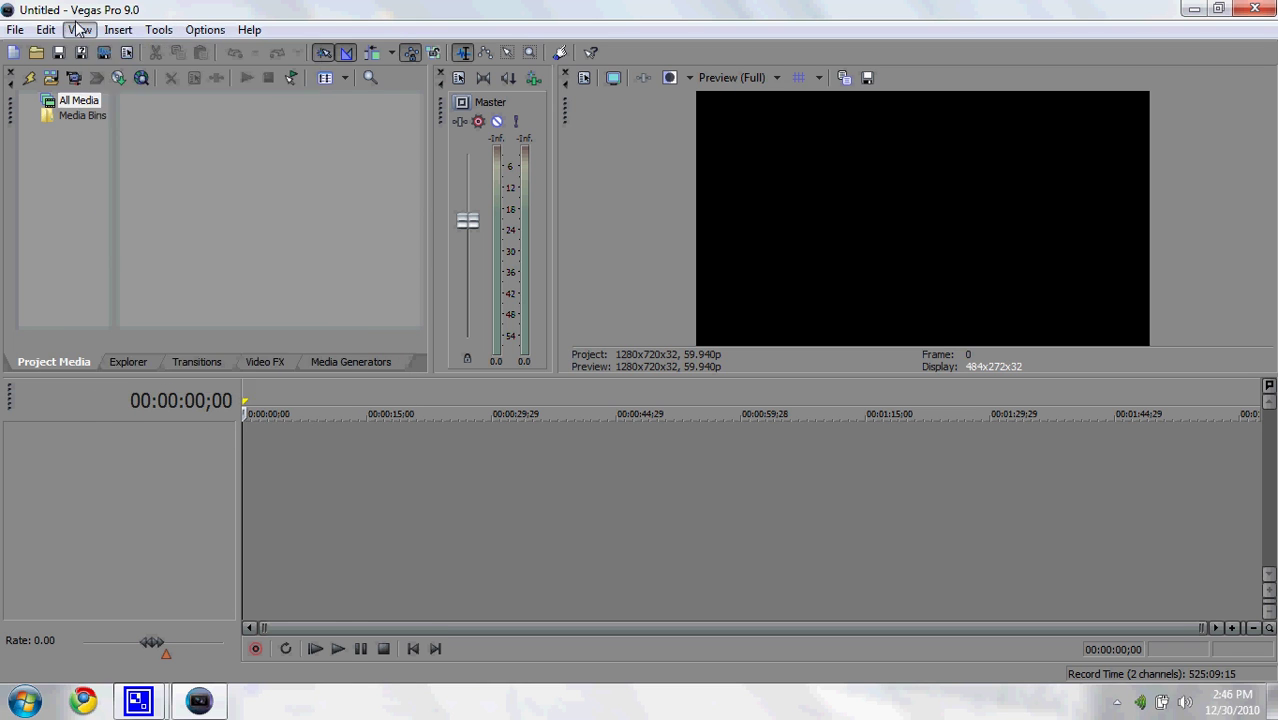
pyautogui.click(76, 28)
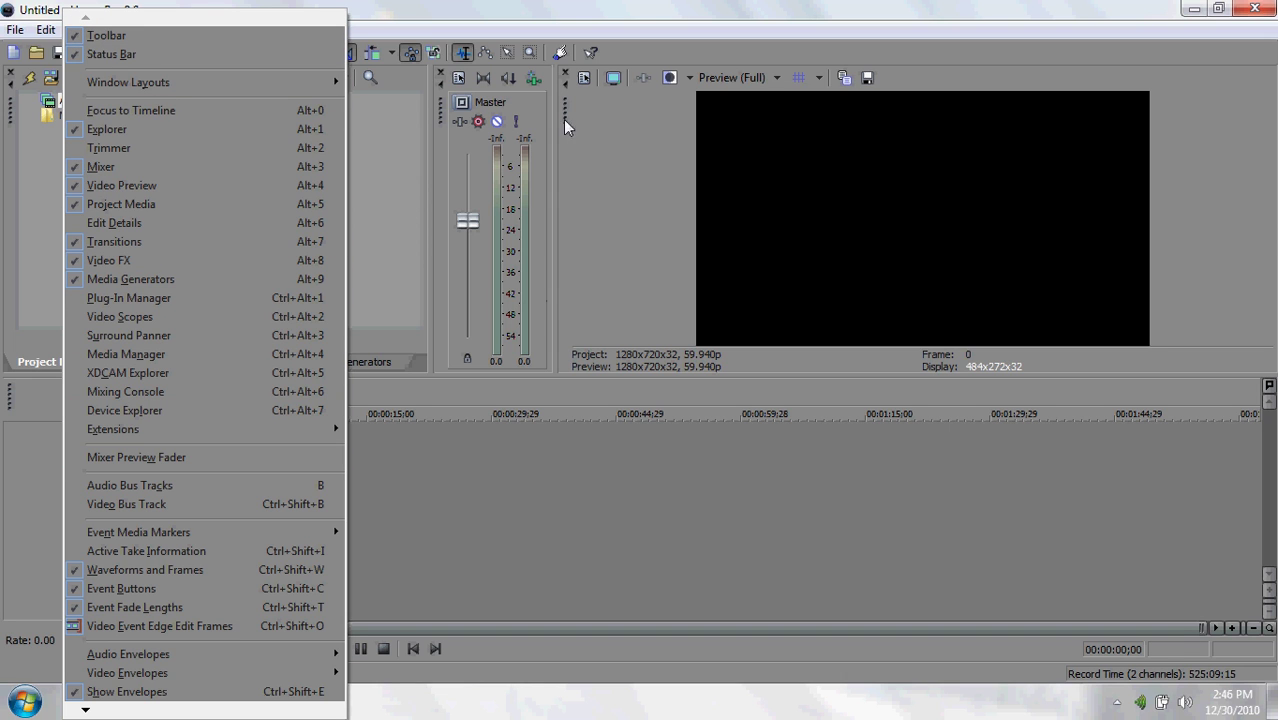
pyautogui.click(610, 9)
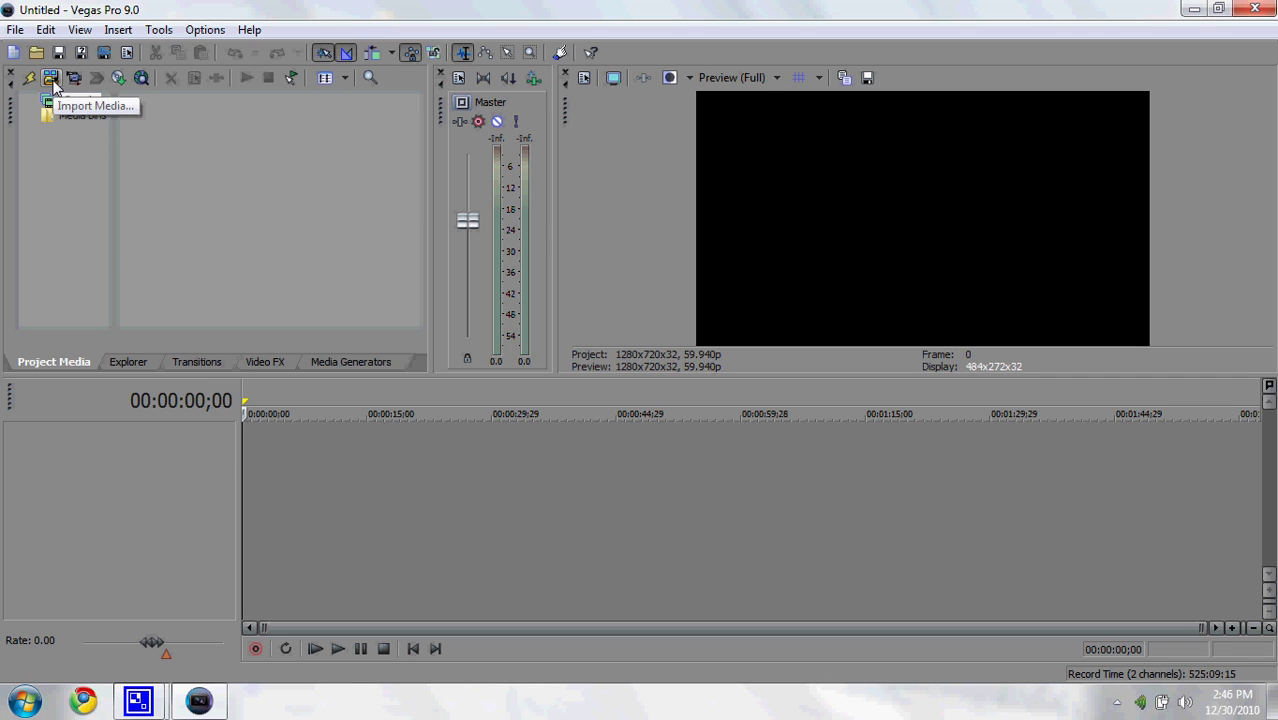
# Import the 61.M2TS video and 61.wma audio files into the project media.
pyautogui.click(15, 30)
pyautogui.moveTo(42, 191)
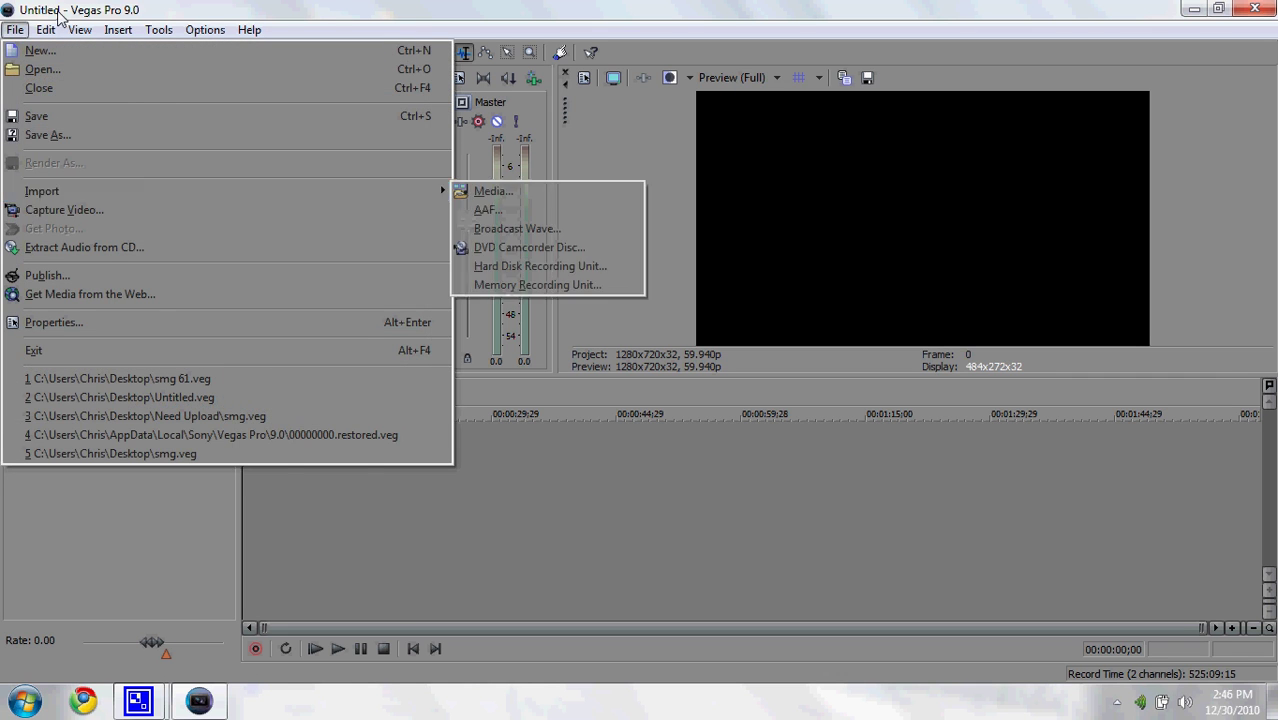
pyautogui.click(60, 12)
pyautogui.click(57, 82)
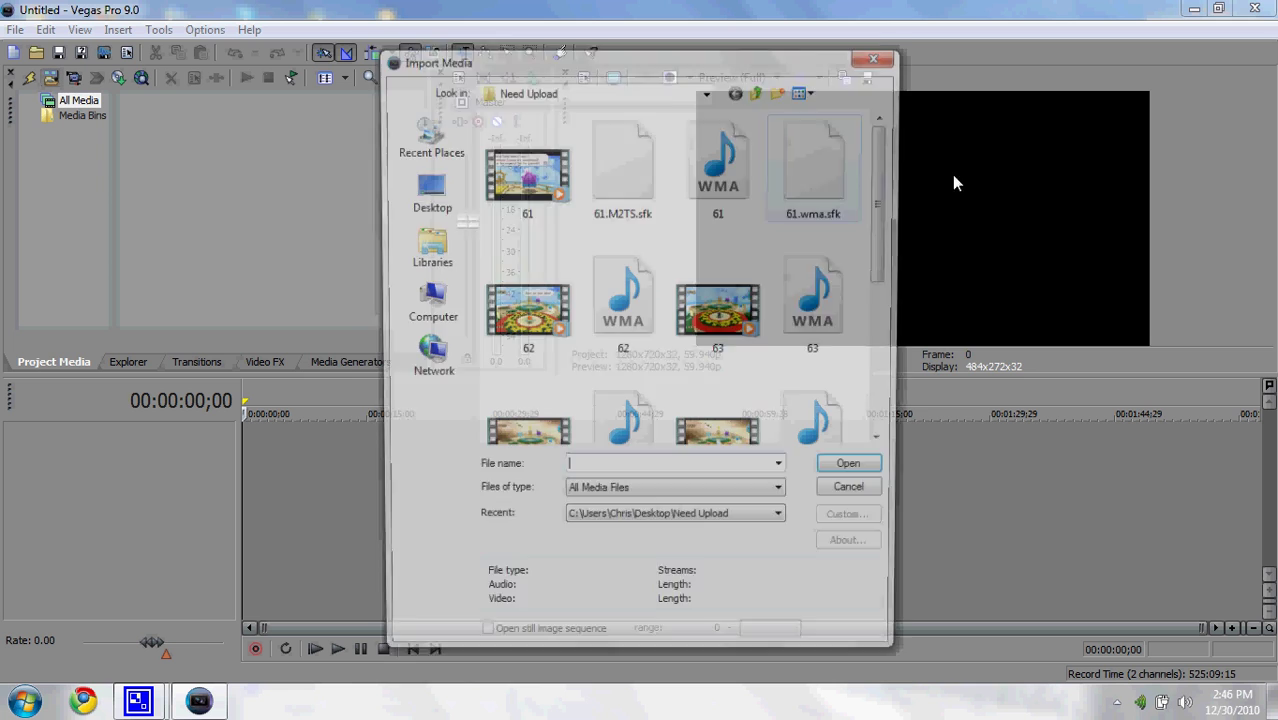
pyautogui.click(547, 199)
pyautogui.keyDown('ctrl'); pyautogui.click(720, 165); pyautogui.keyUp('ctrl')
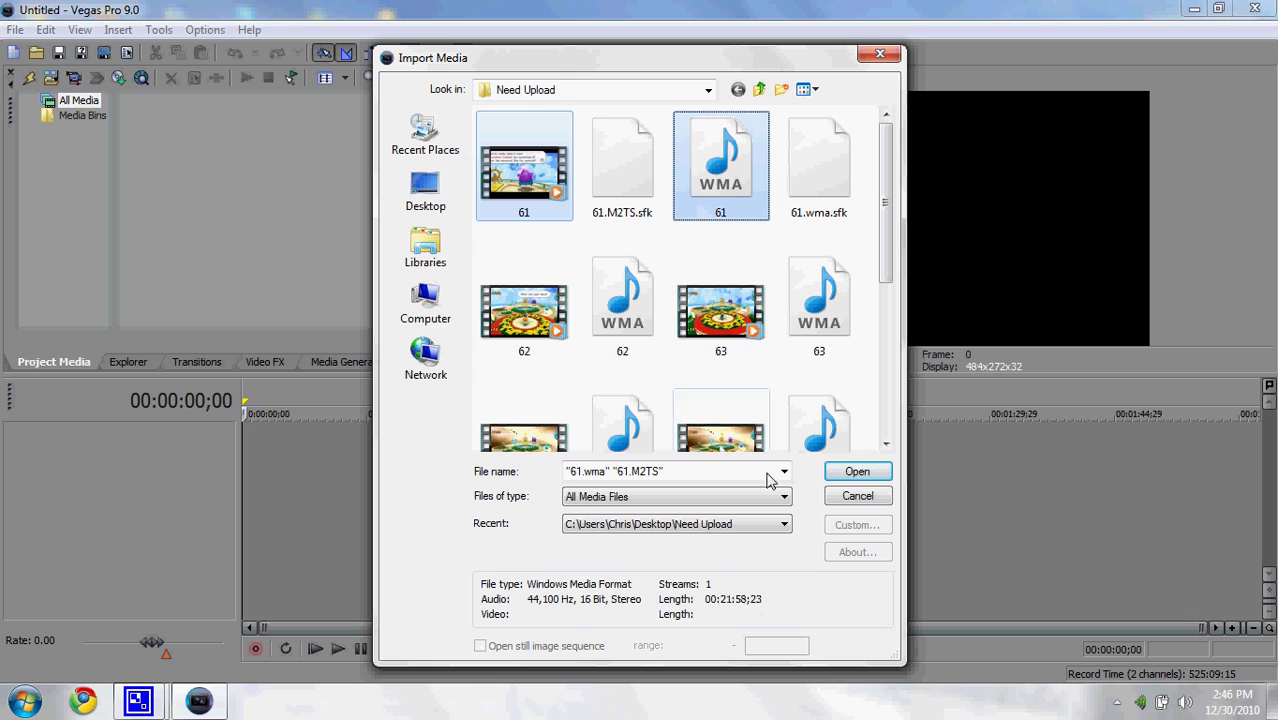
pyautogui.click(850, 475)
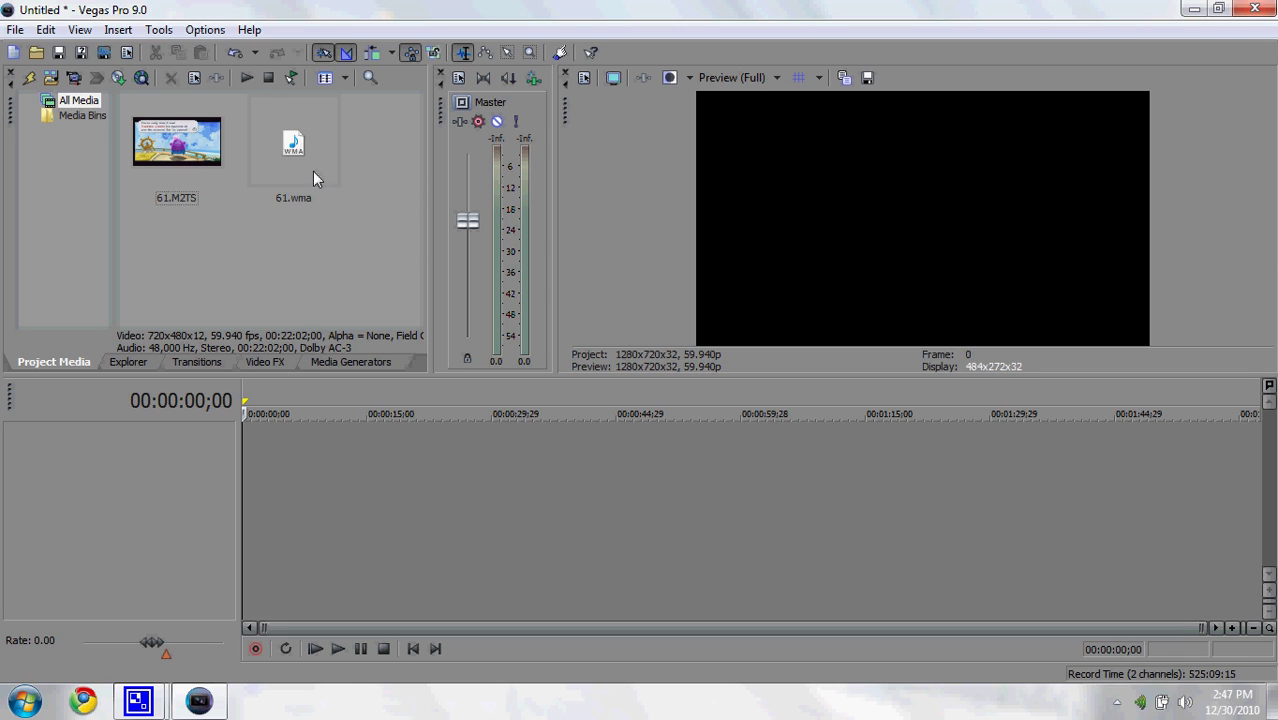
# Place 61.M2TS at the timeline start and add 61.wma as a separate audio track.
pyautogui.click(294, 150)
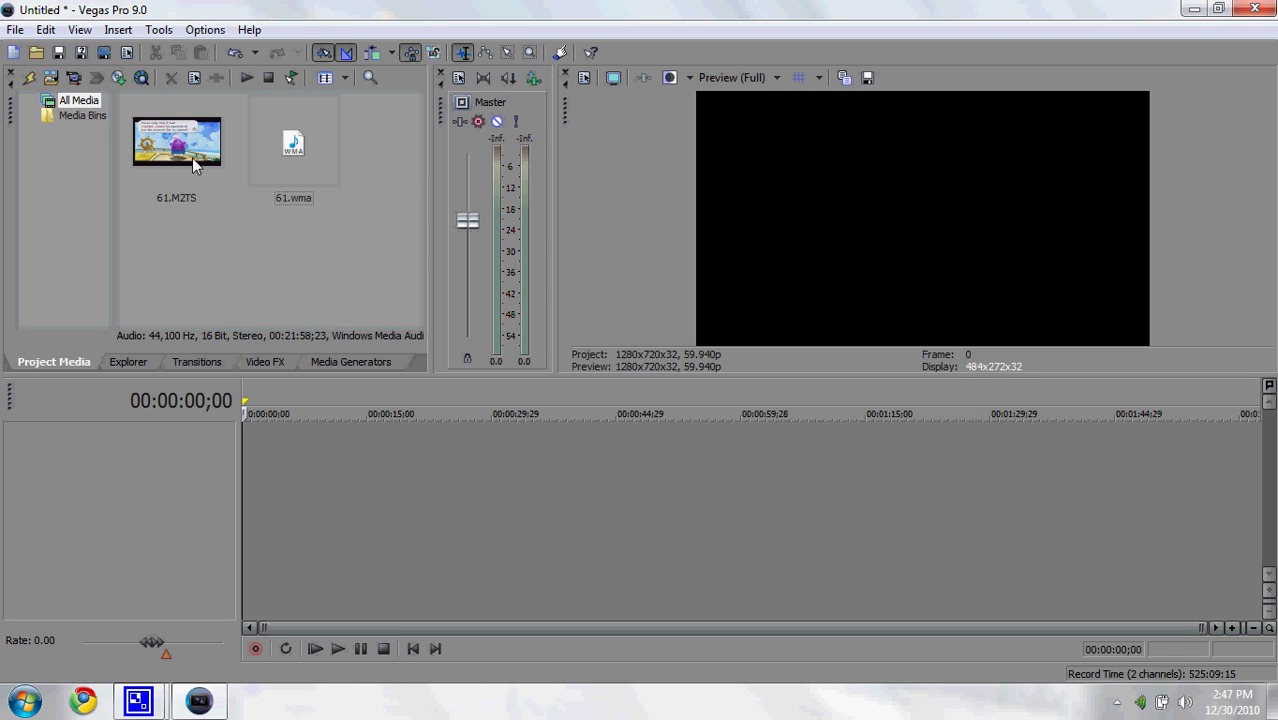
pyautogui.click(190, 155)
pyautogui.click(285, 162)
pyautogui.click(264, 224)
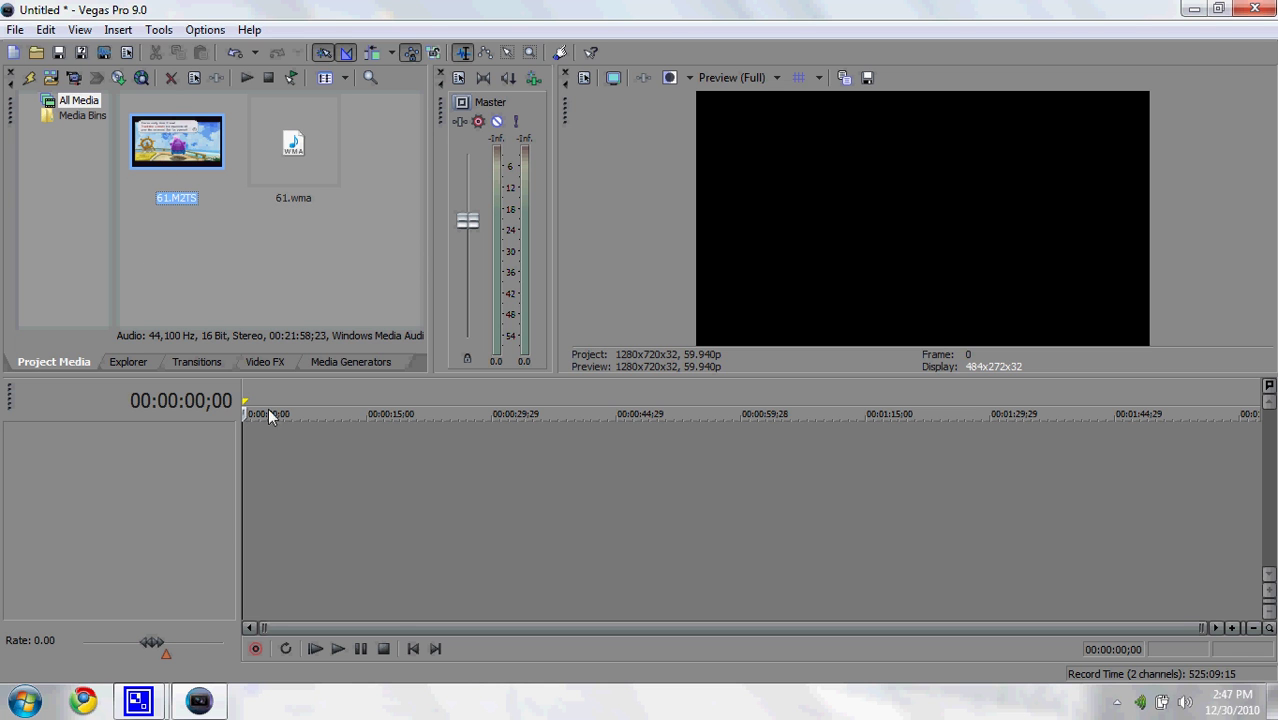
pyautogui.moveTo(243, 466); pyautogui.dragTo(243, 467)
pyautogui.moveTo(296, 172); pyautogui.dragTo(246, 561)
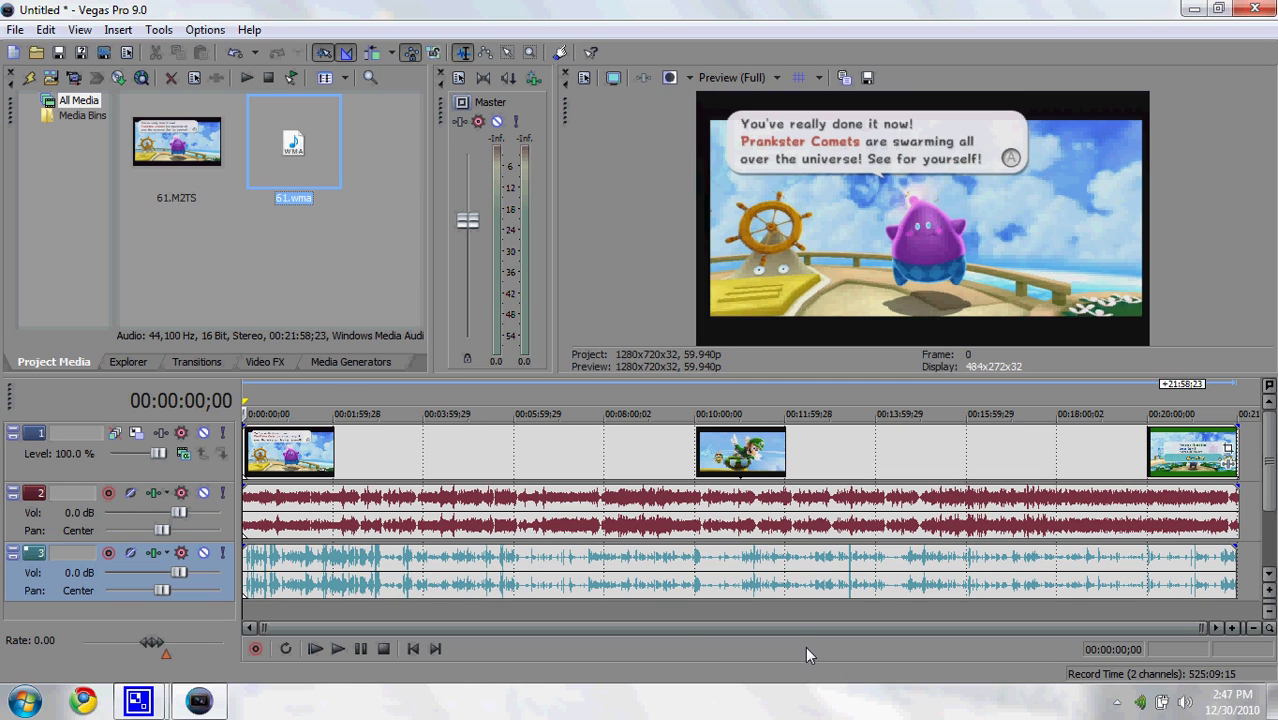
# Open File > Properties showing the Custom 1280x720, 59.940 fps template, and move the dialog left.
pyautogui.click(15, 29)
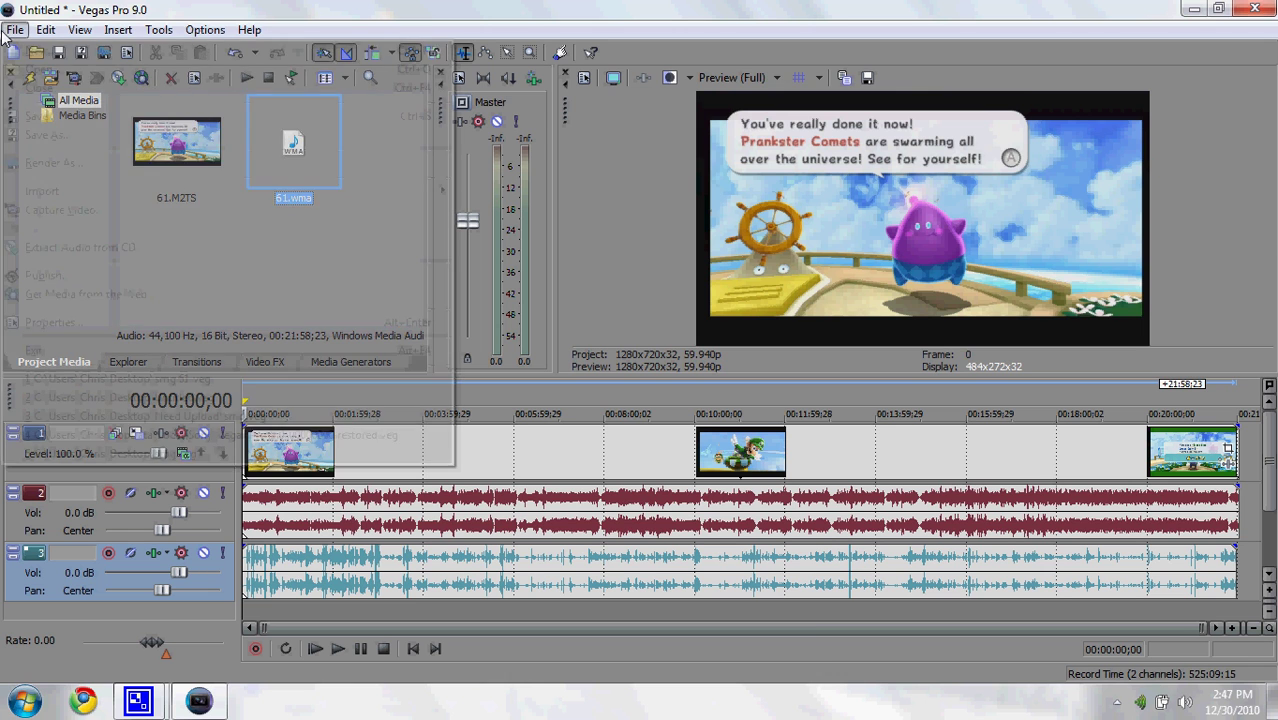
pyautogui.click(73, 324)
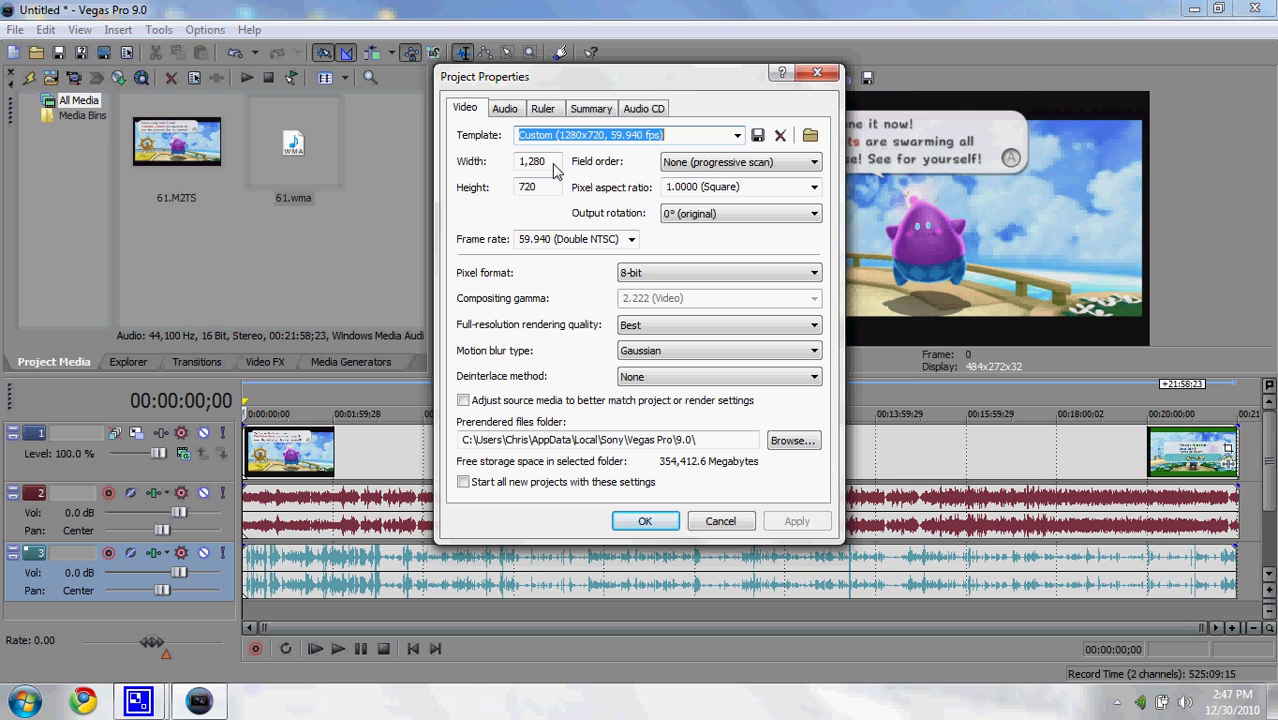
pyautogui.moveTo(690, 84); pyautogui.dragTo(501, 119)
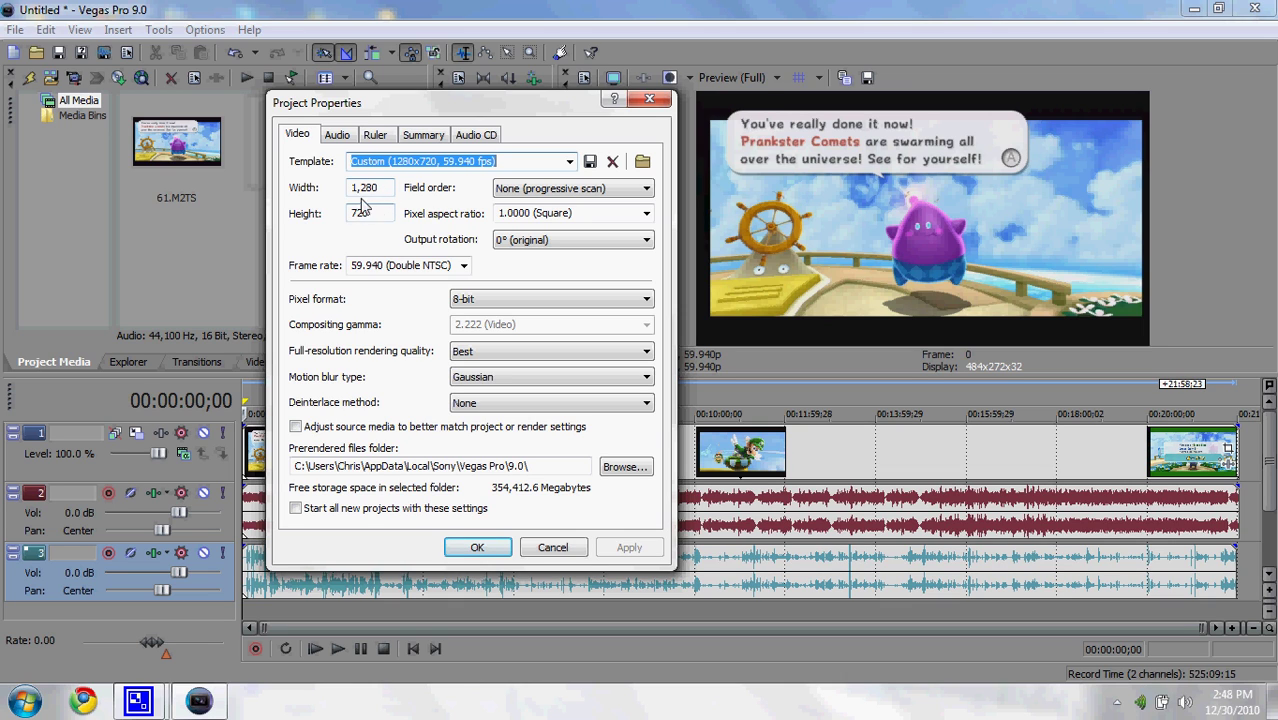
# Keep progressive field order, square pixels and 0° rotation, and set frame rate to 59.940 (Double NTSC).
pyautogui.click(526, 196)
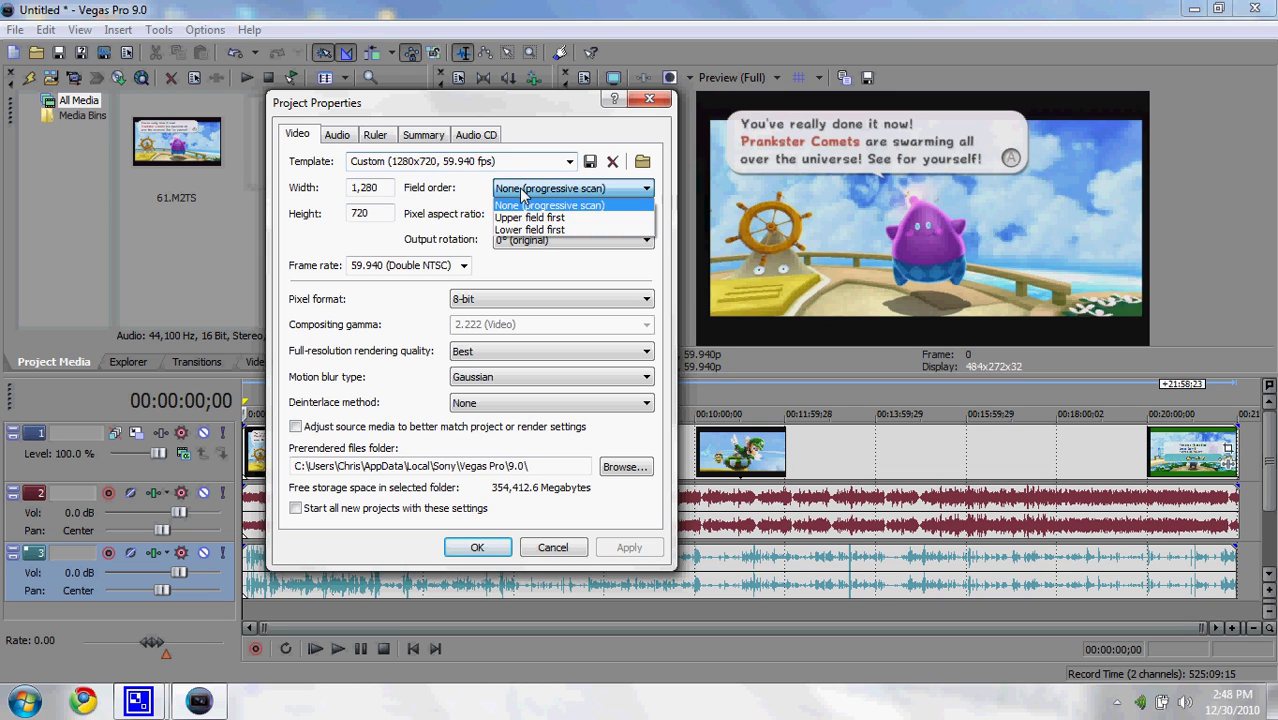
pyautogui.click(526, 204)
pyautogui.click(646, 214)
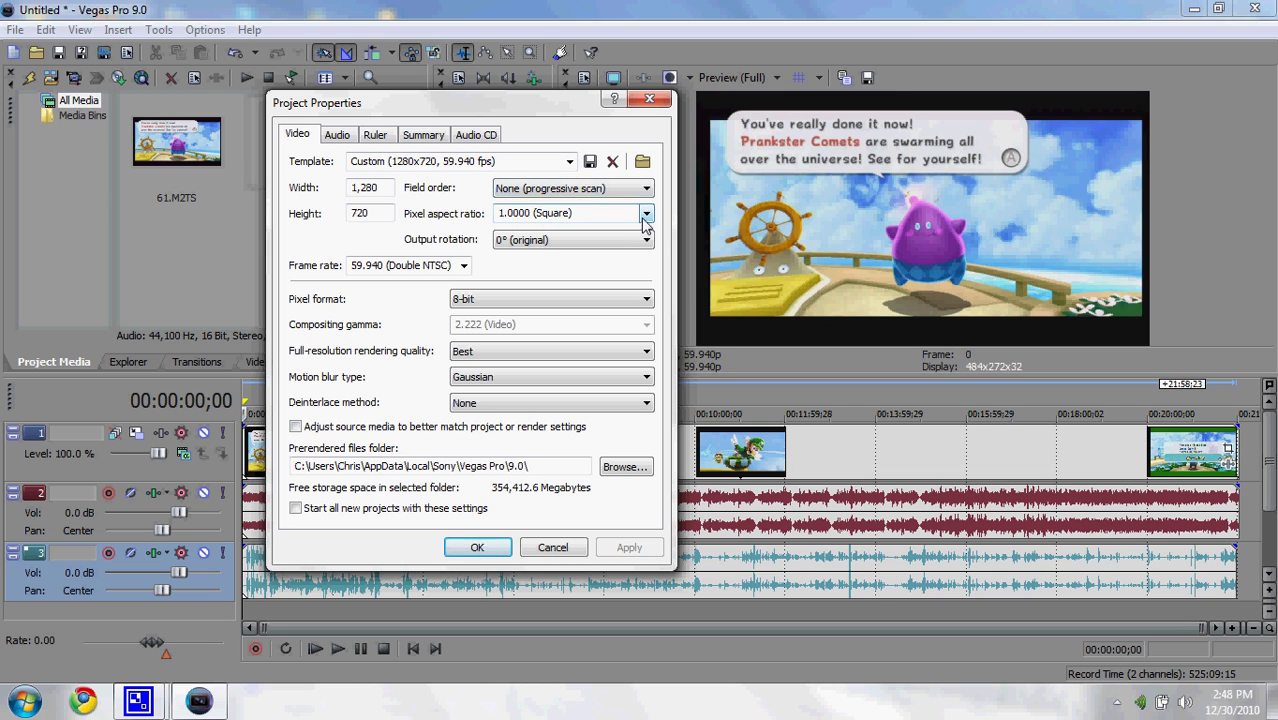
pyautogui.click(645, 214)
pyautogui.click(645, 214)
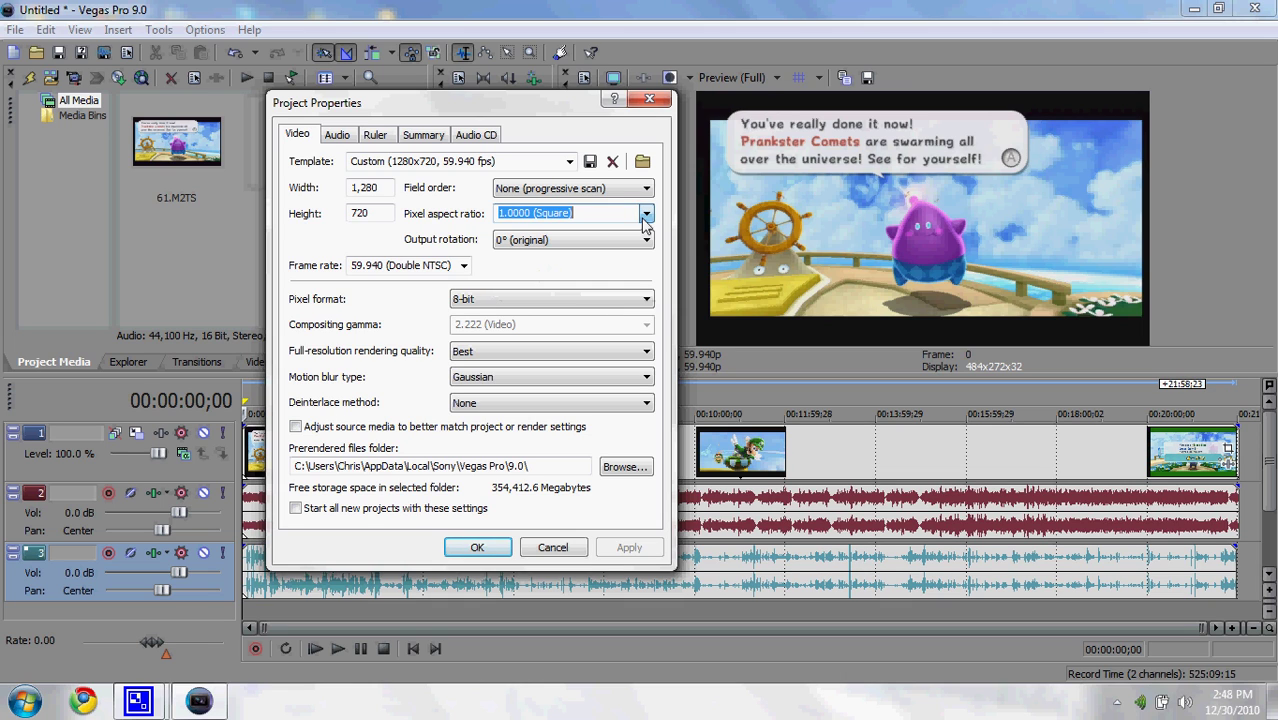
pyautogui.click(645, 240)
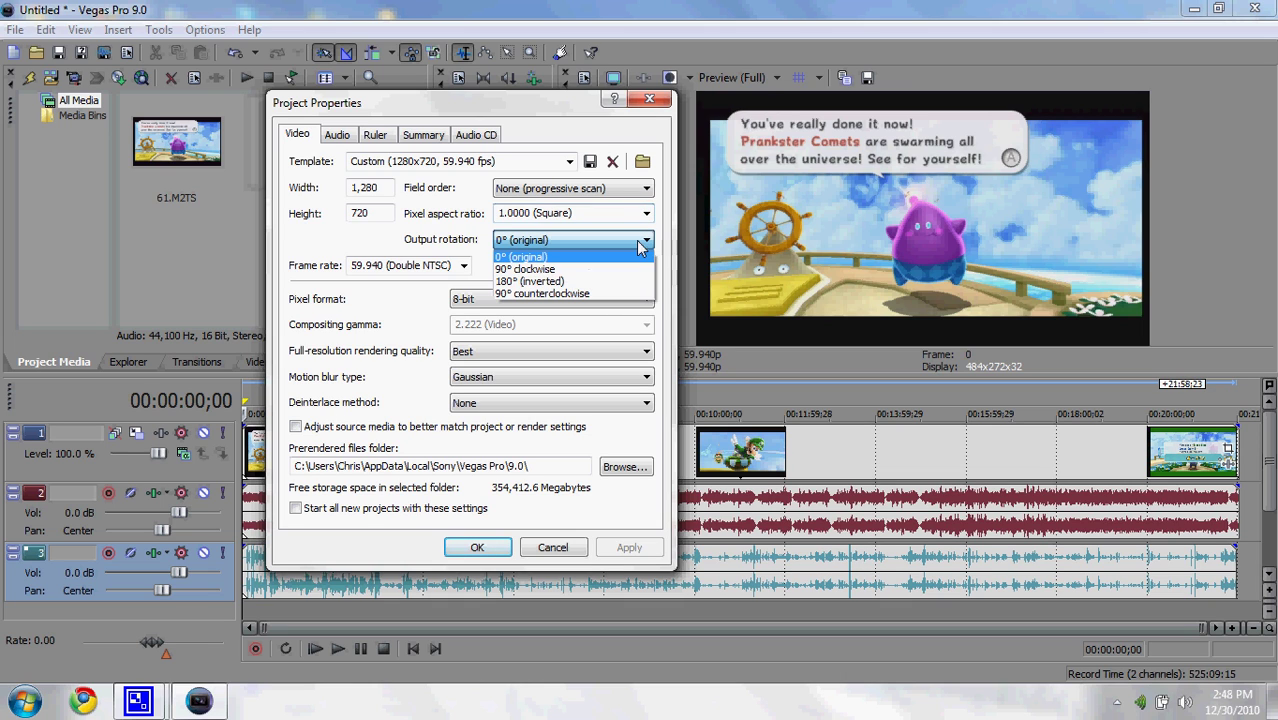
pyautogui.click(640, 245)
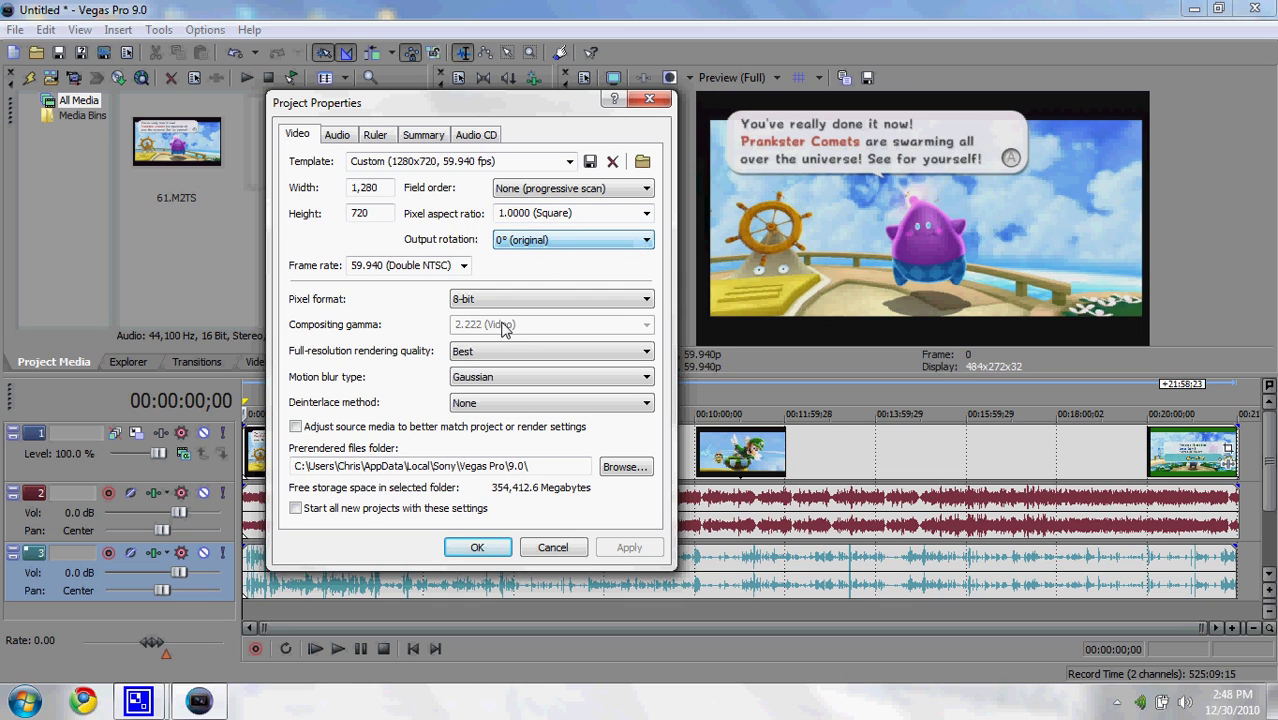
pyautogui.click(463, 266)
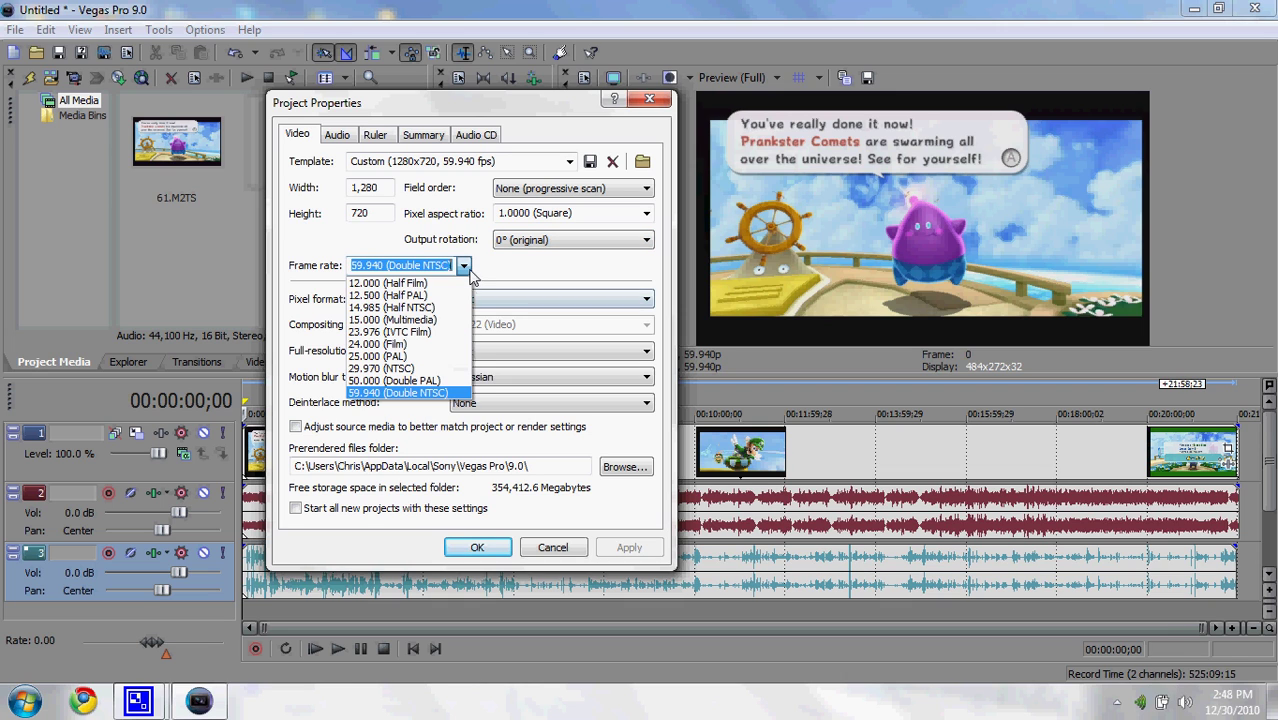
pyautogui.click(460, 393)
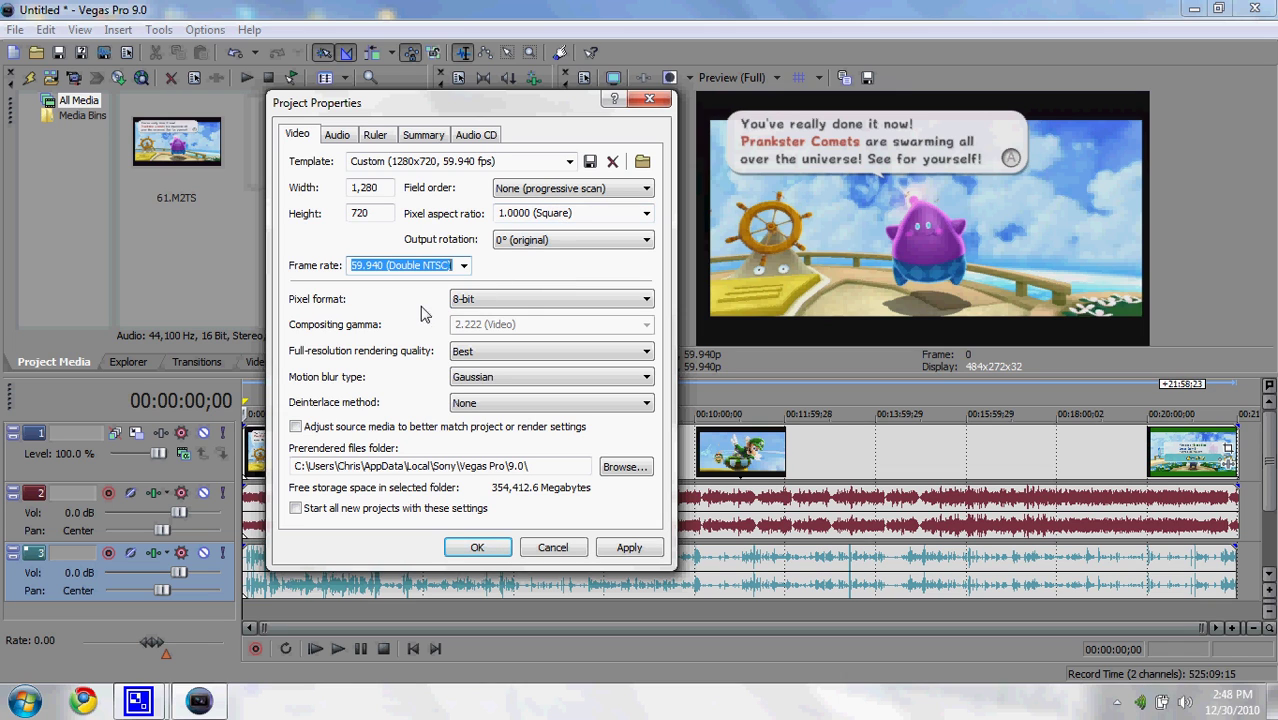
# Keep 8-bit pixel format, Best rendering quality, Gaussian motion blur and no deinterlacing.
pyautogui.click(514, 304)
pyautogui.click(515, 317)
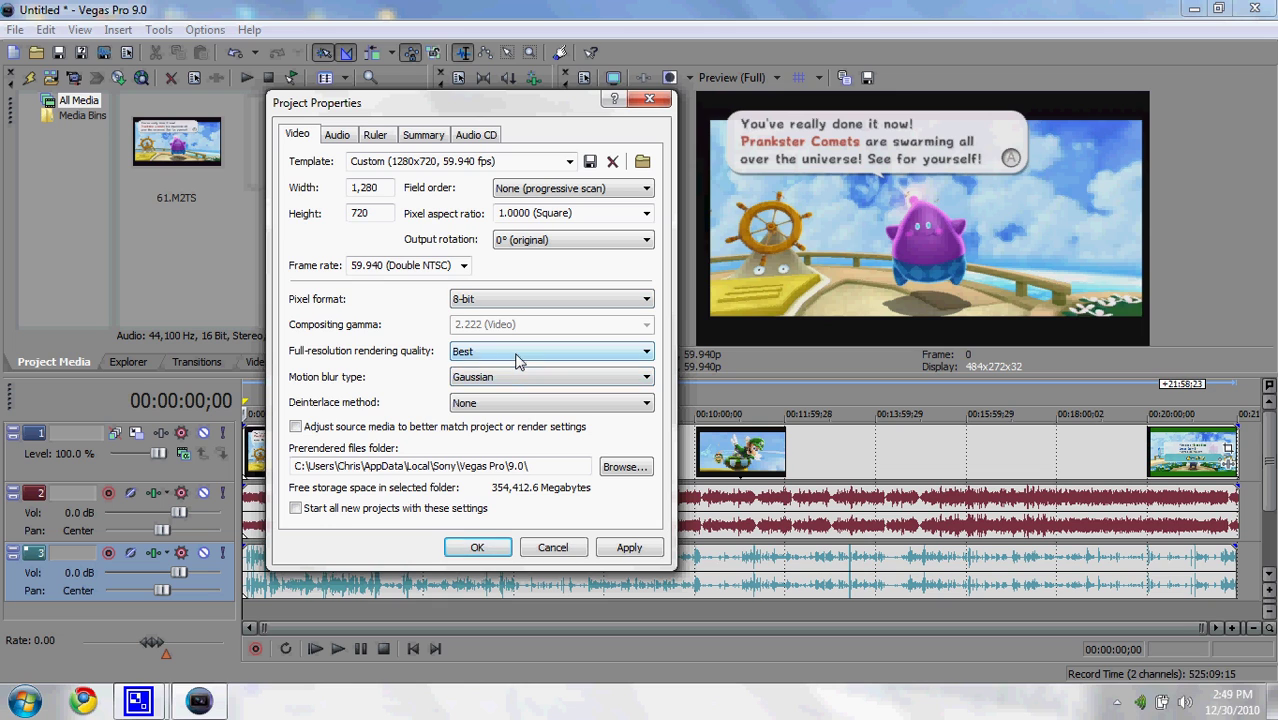
pyautogui.click(518, 358)
pyautogui.click(512, 370)
pyautogui.click(501, 386)
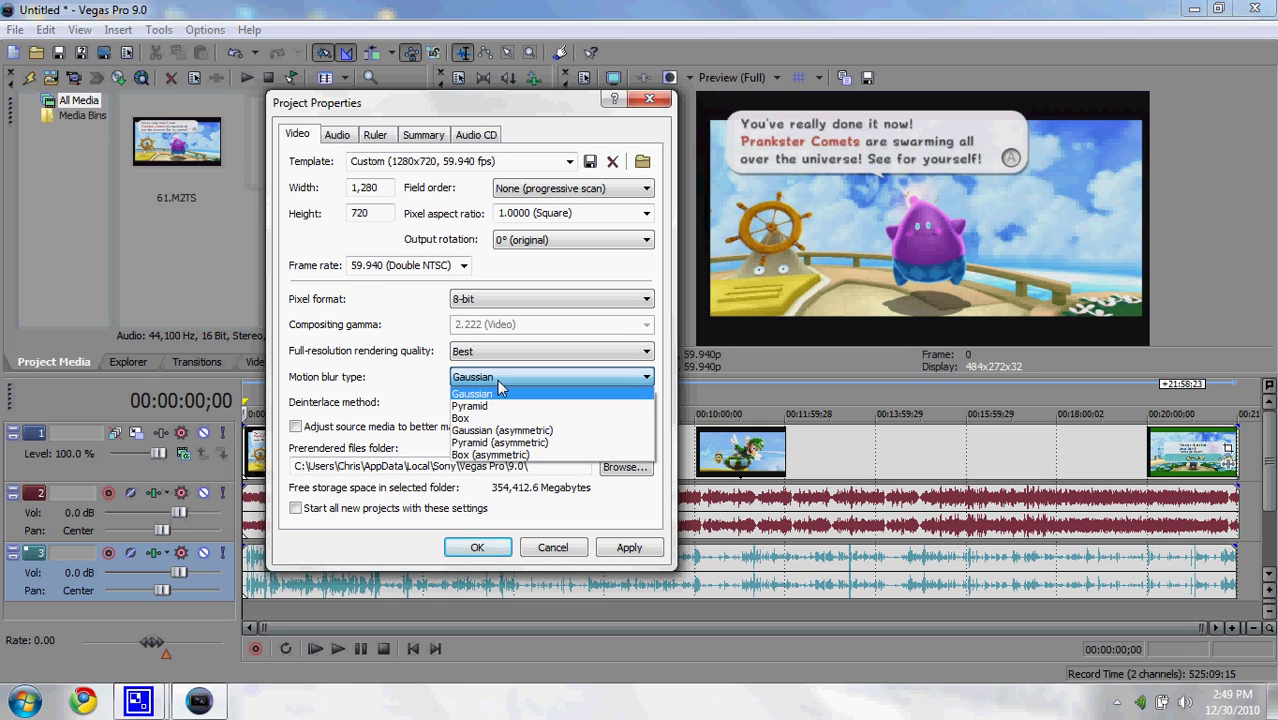
pyautogui.click(501, 392)
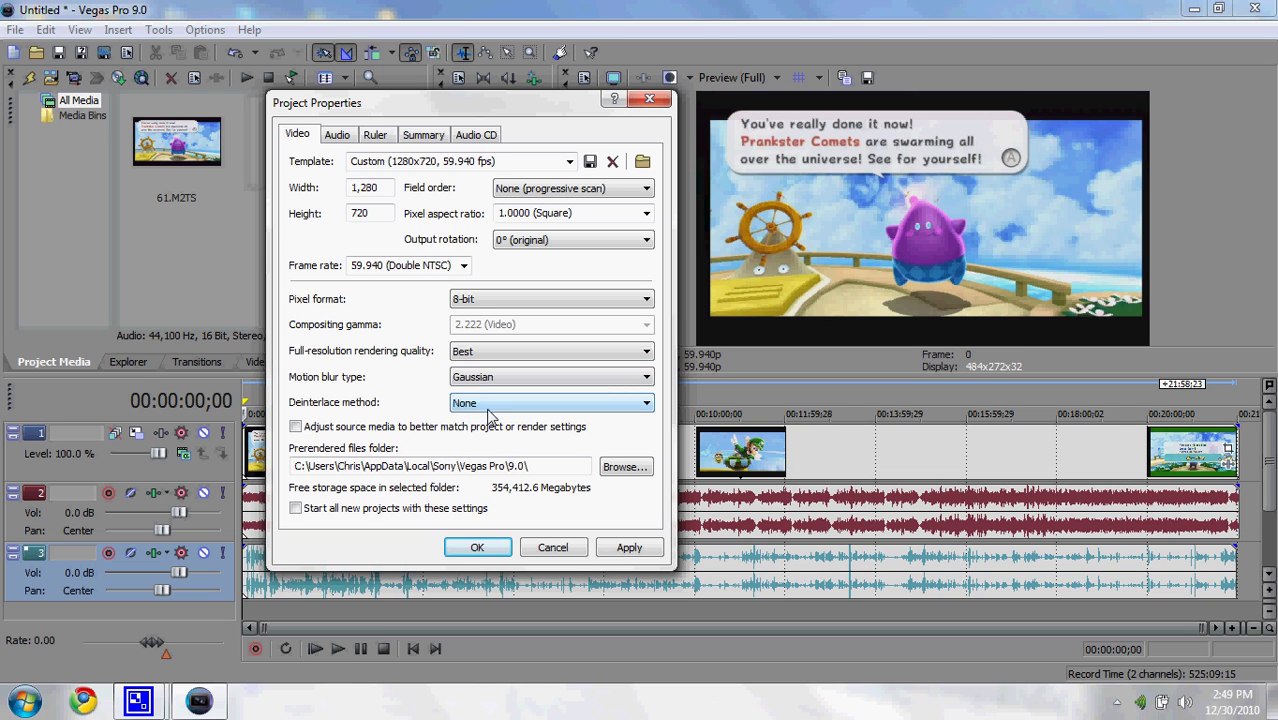
pyautogui.click(490, 406)
pyautogui.click(490, 416)
pyautogui.click(348, 136)
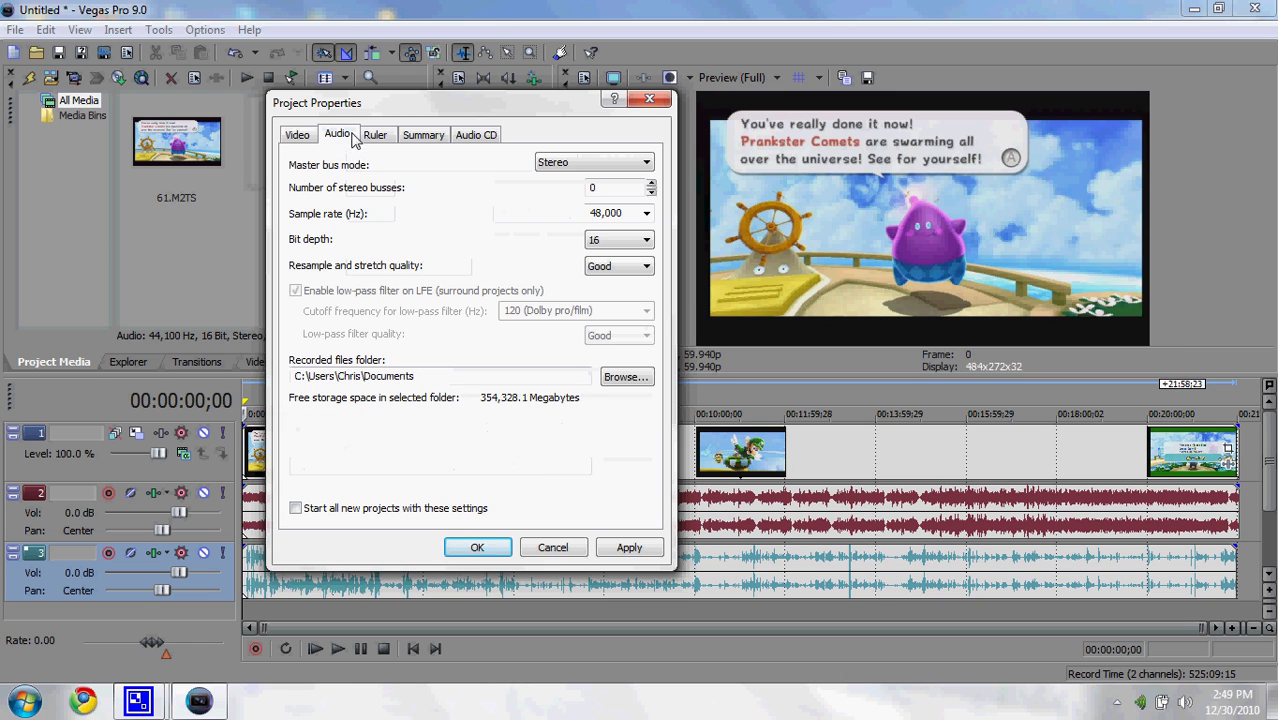
pyautogui.click(617, 168)
pyautogui.click(600, 176)
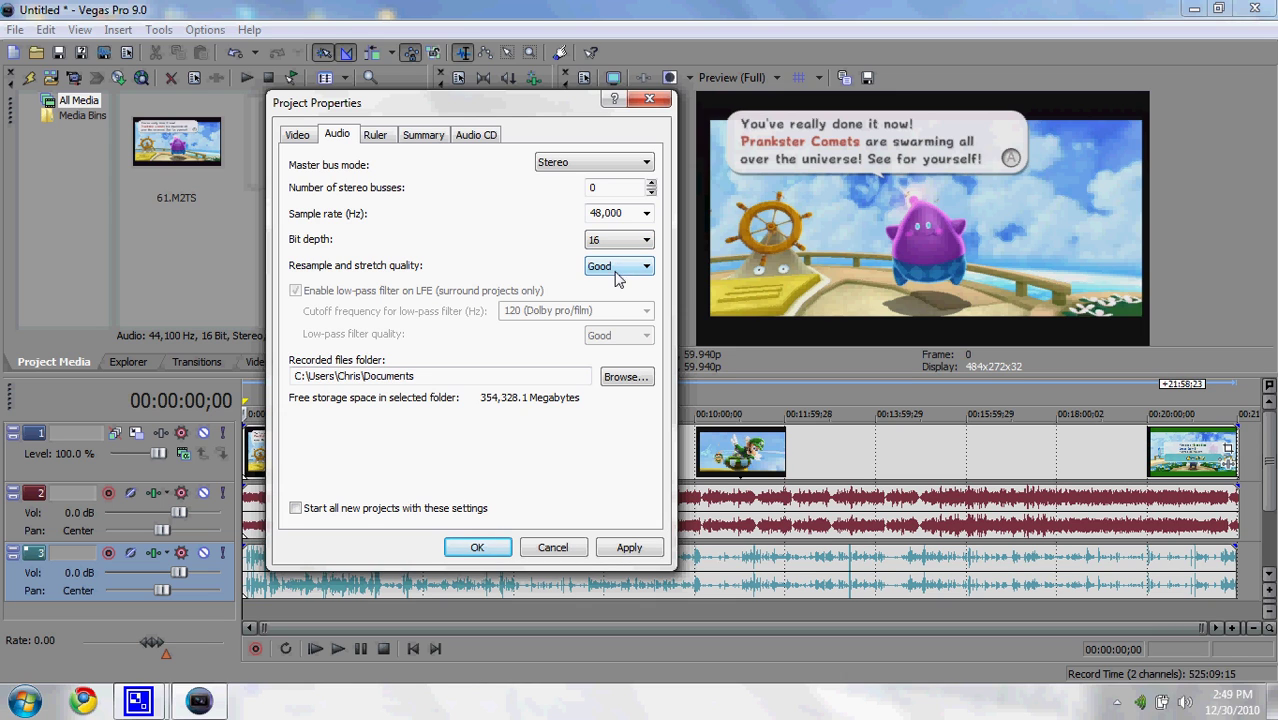
pyautogui.click(376, 140)
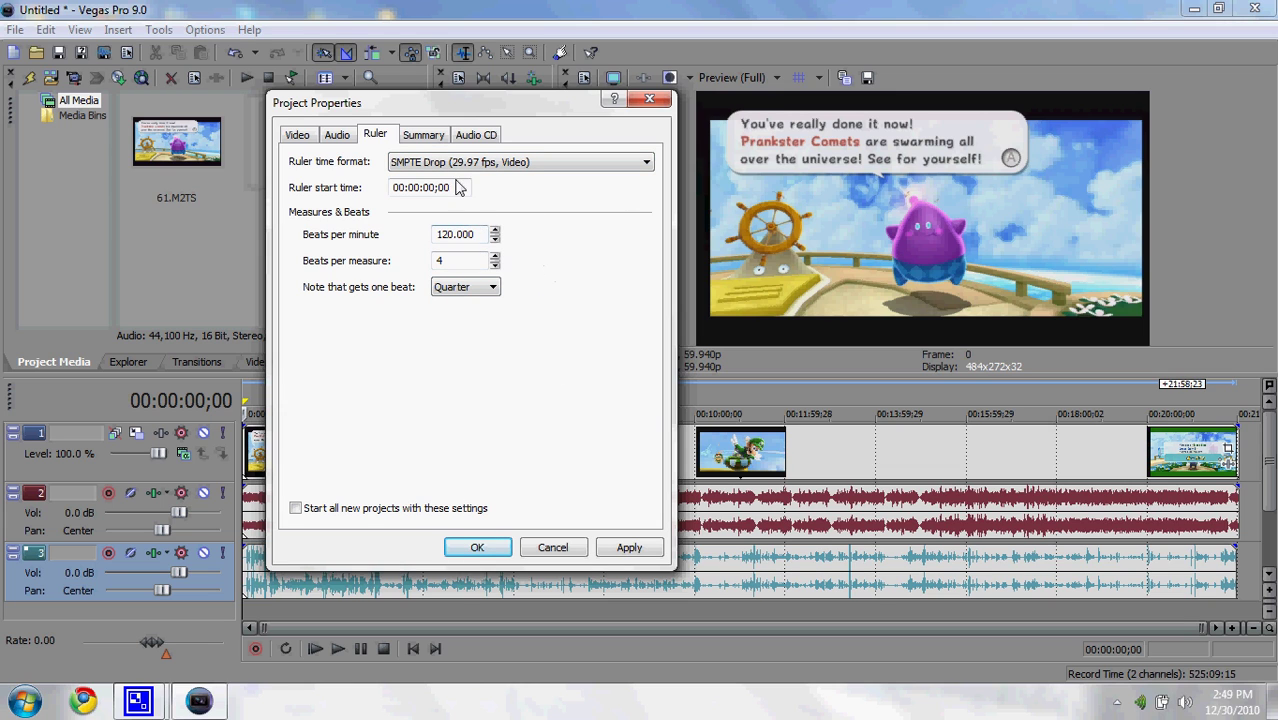
pyautogui.click(425, 138)
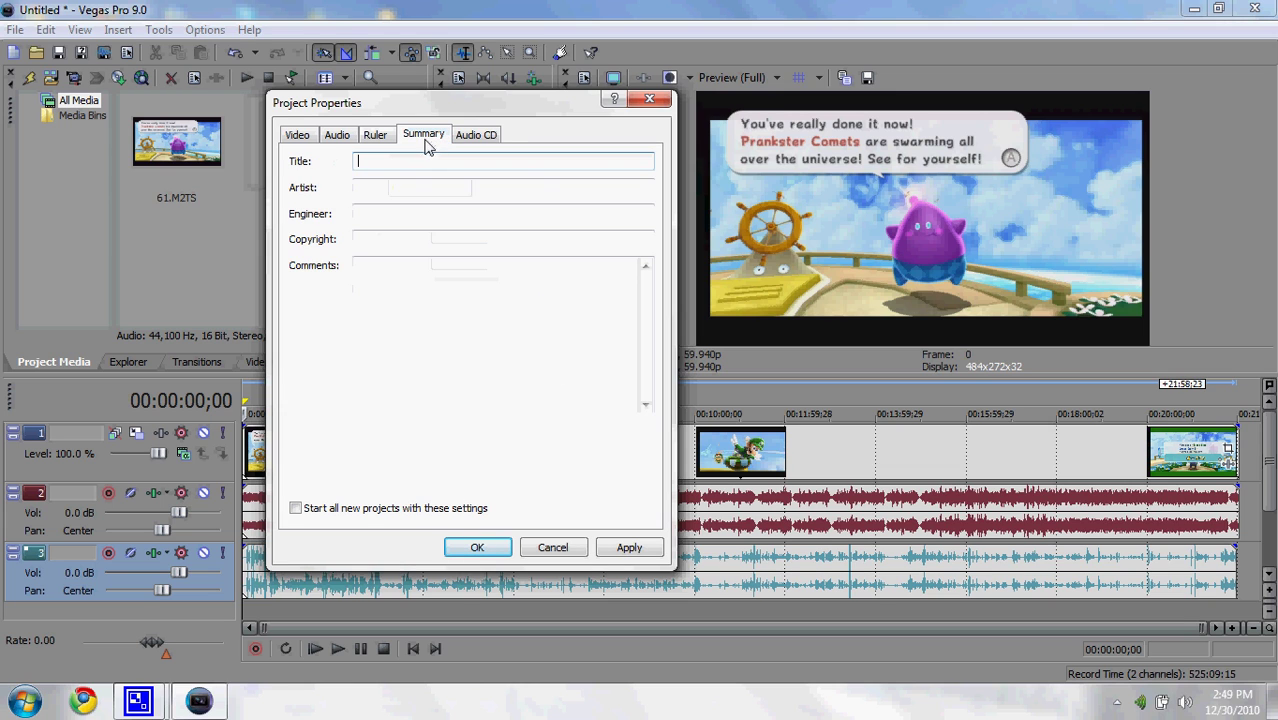
pyautogui.click(496, 134)
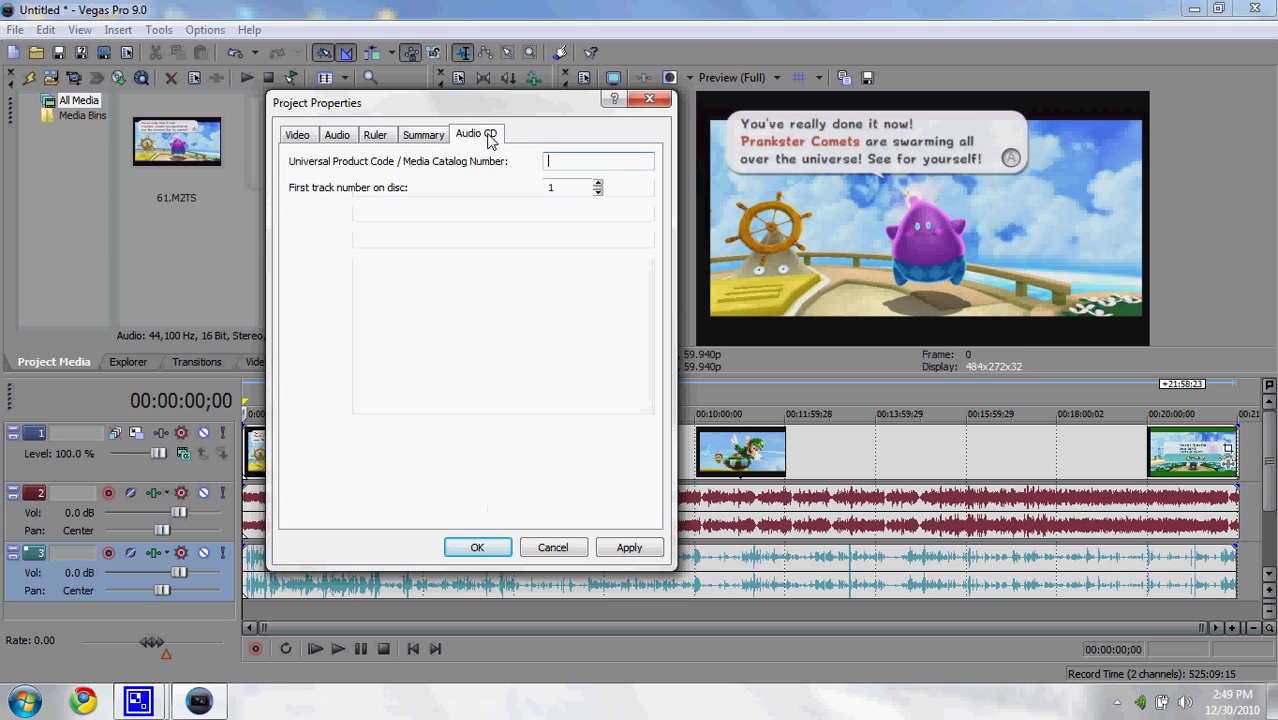
pyautogui.click(296, 138)
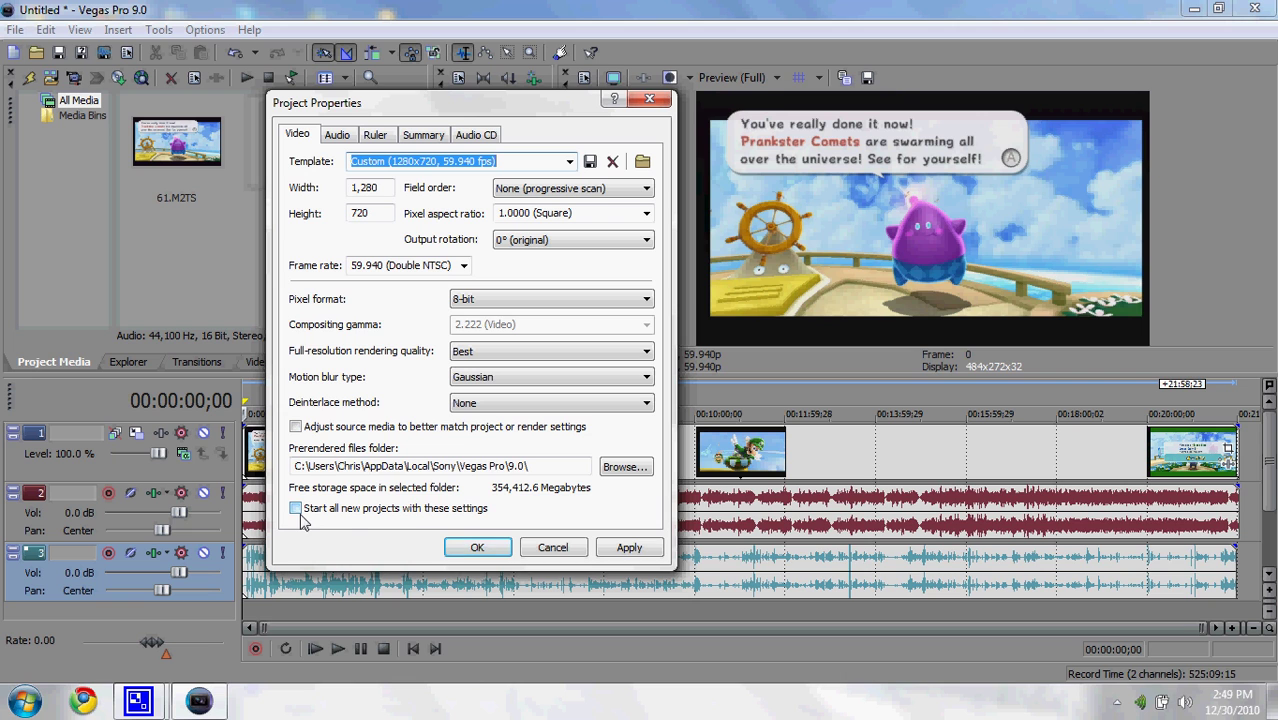
# Apply the 1280x720, 59.940p project properties and close the dialog.
pyautogui.click(482, 550)
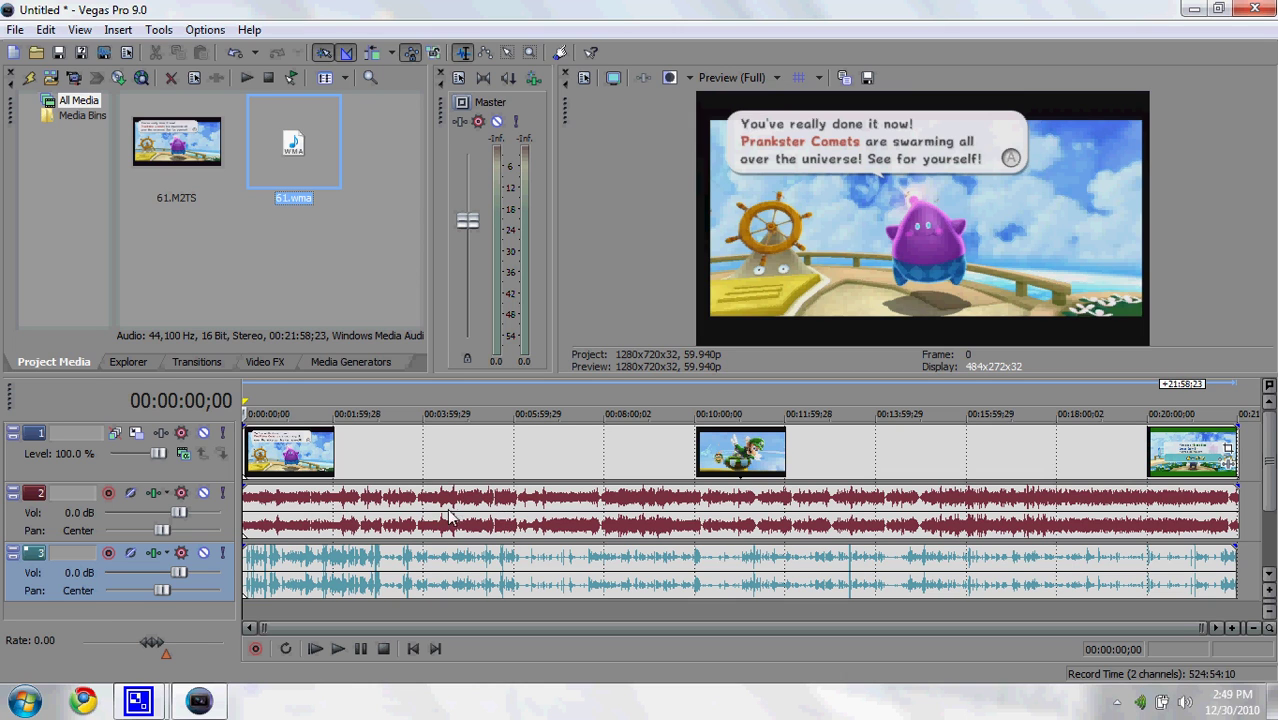
# Combine the stereo channels into mono for the track 3 and track 2 audio events.
pyautogui.rightClick(344, 583)
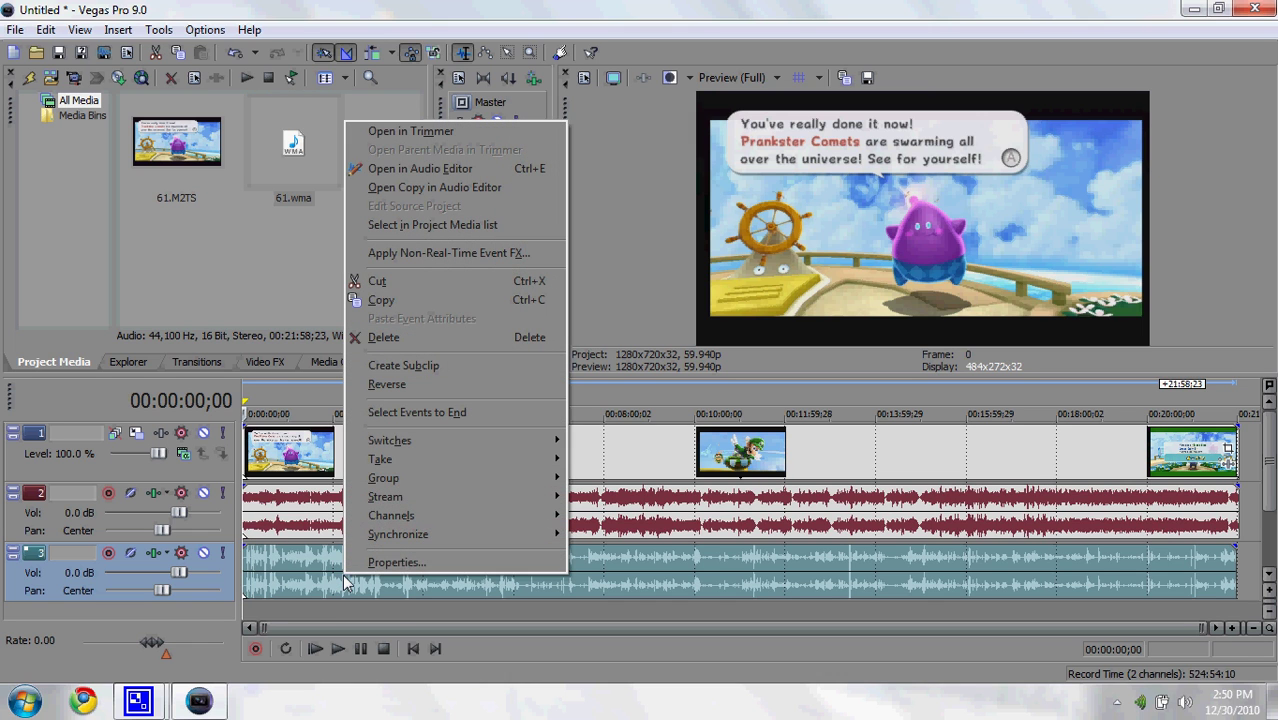
pyautogui.moveTo(424, 520)
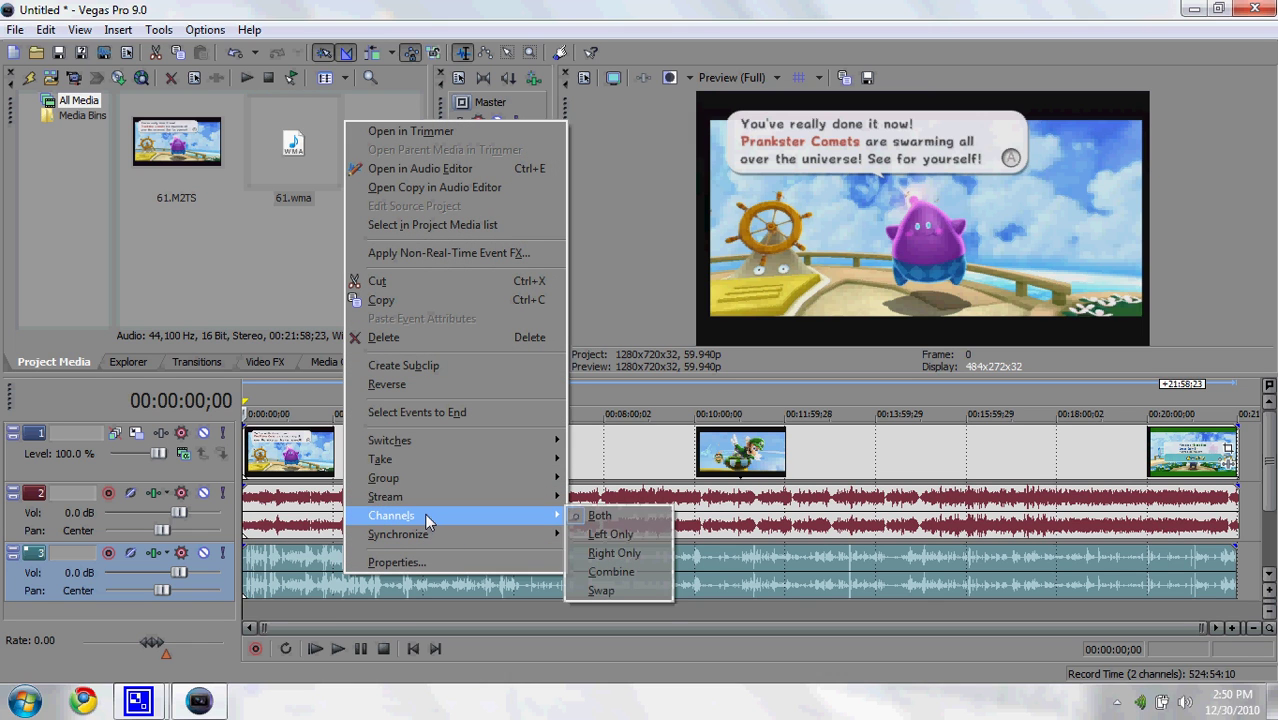
pyautogui.click(606, 569)
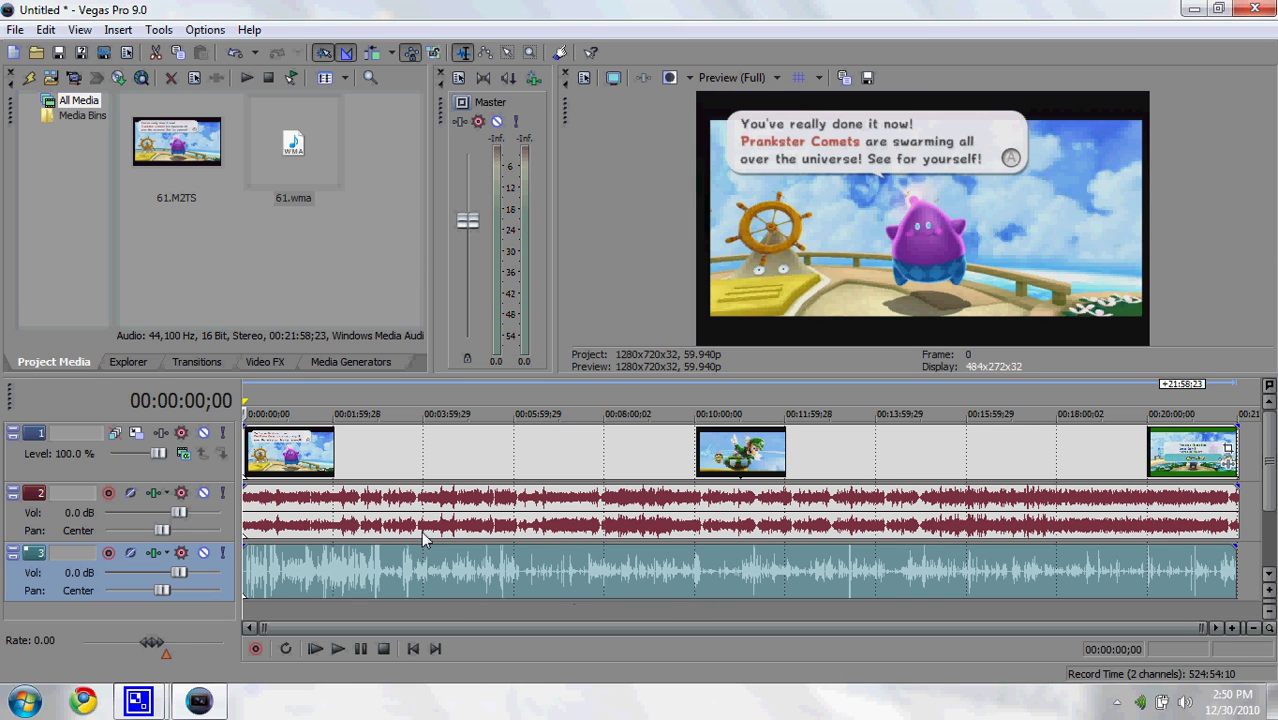
pyautogui.rightClick(426, 505)
pyautogui.moveTo(525, 447)
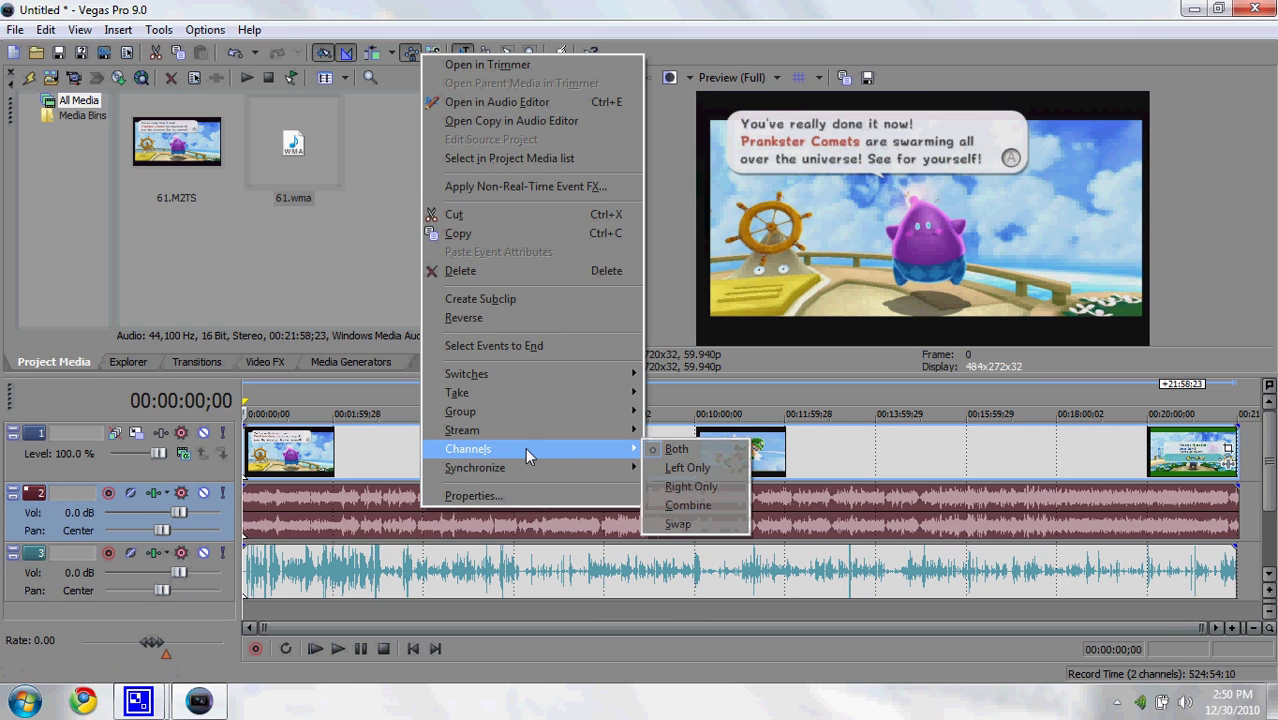
pyautogui.click(690, 507)
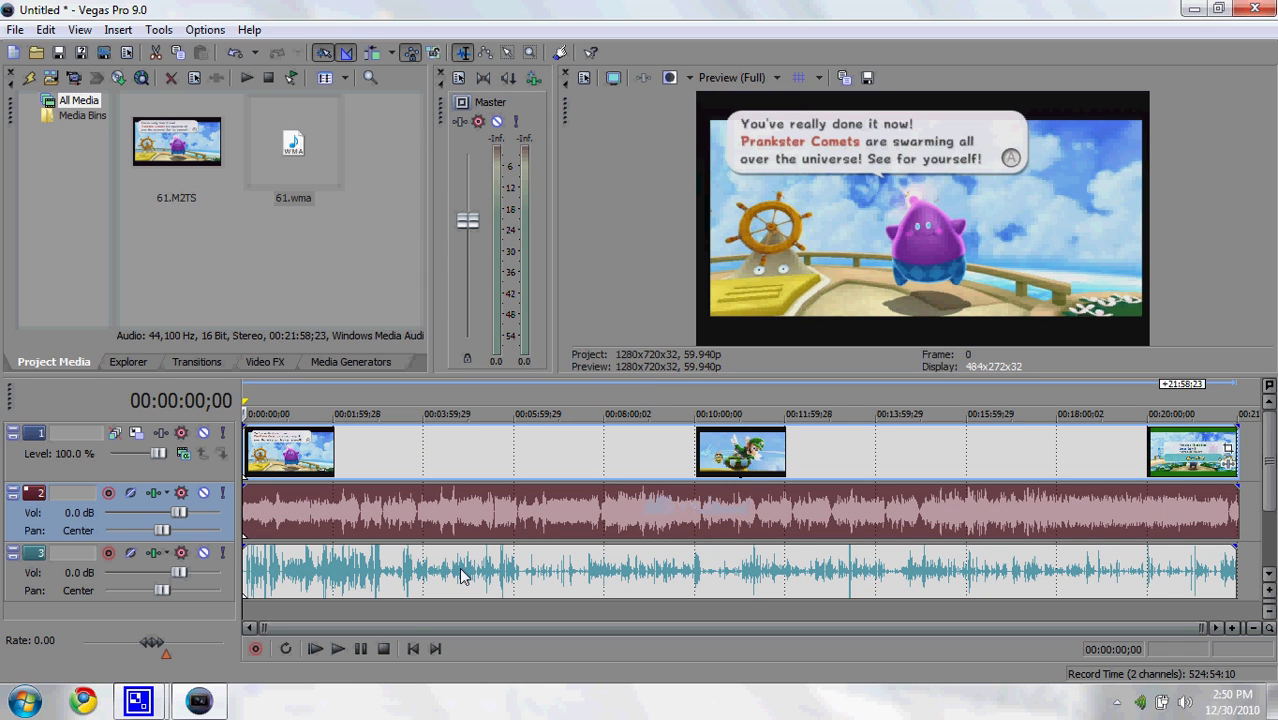
# Disable resampling on the track 1 video event and return the playhead to the project start.
pyautogui.click(424, 568)
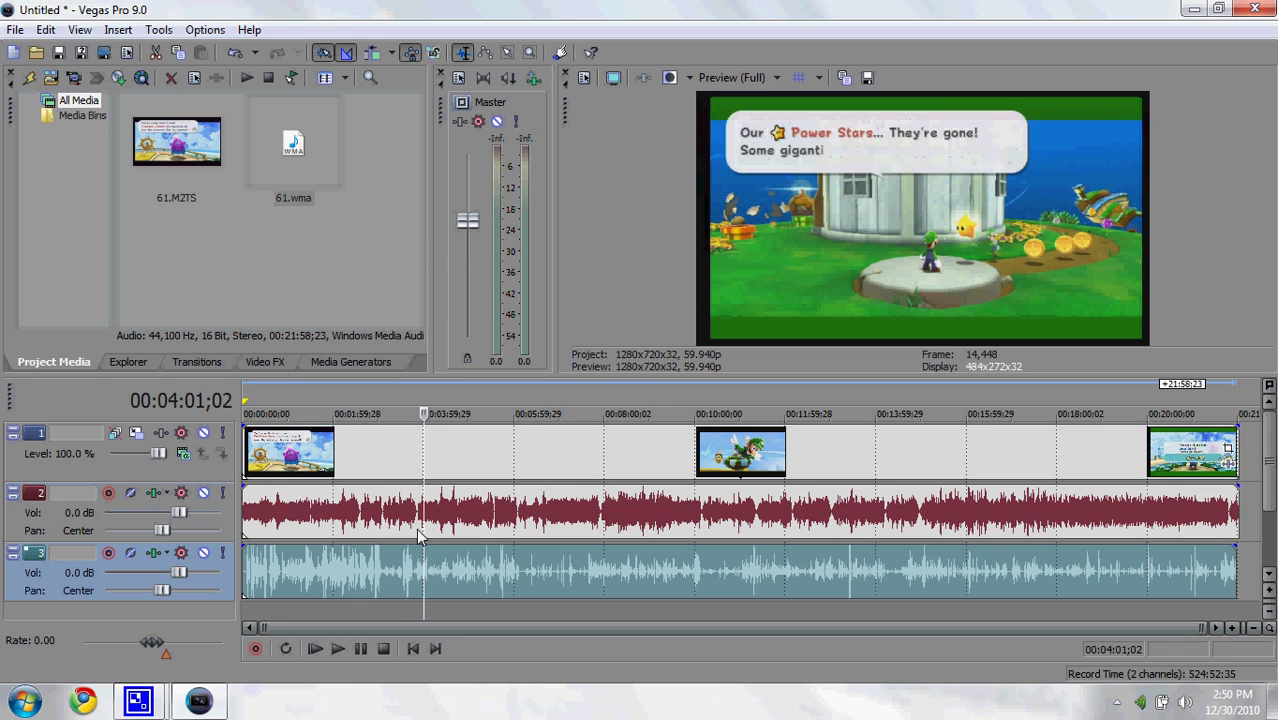
pyautogui.click(366, 462)
pyautogui.rightClick(385, 454)
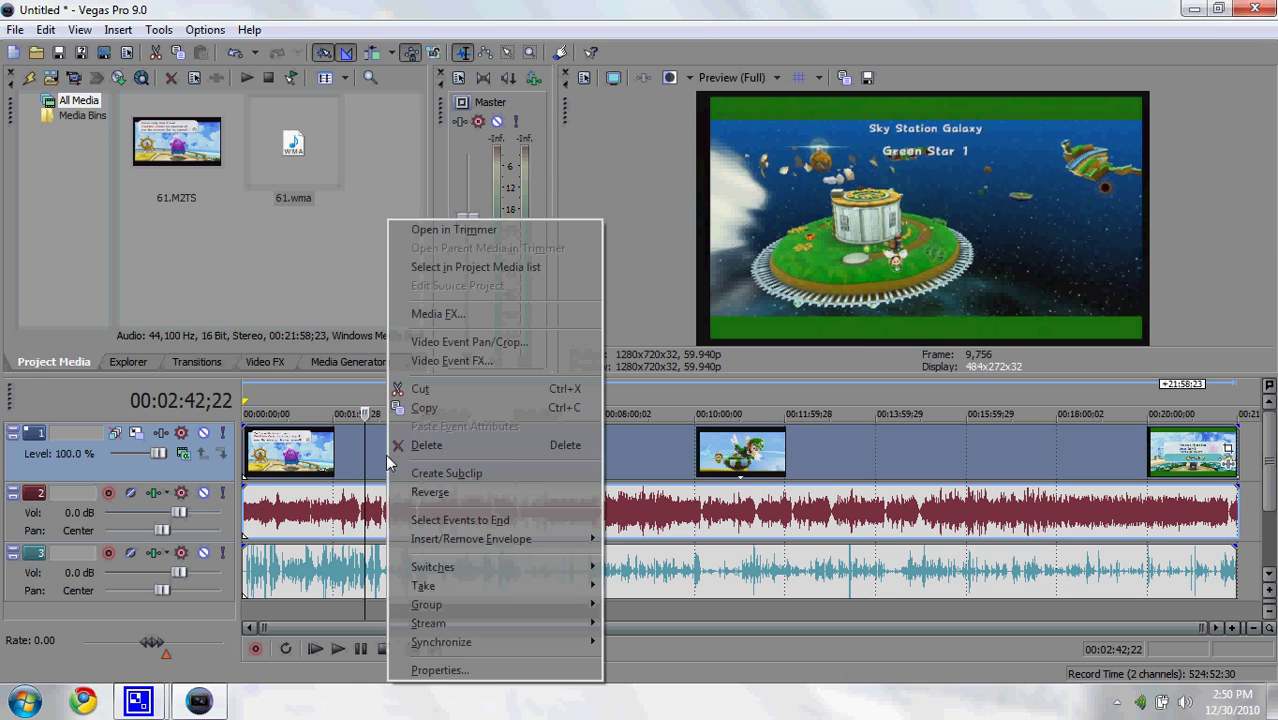
pyautogui.moveTo(528, 570)
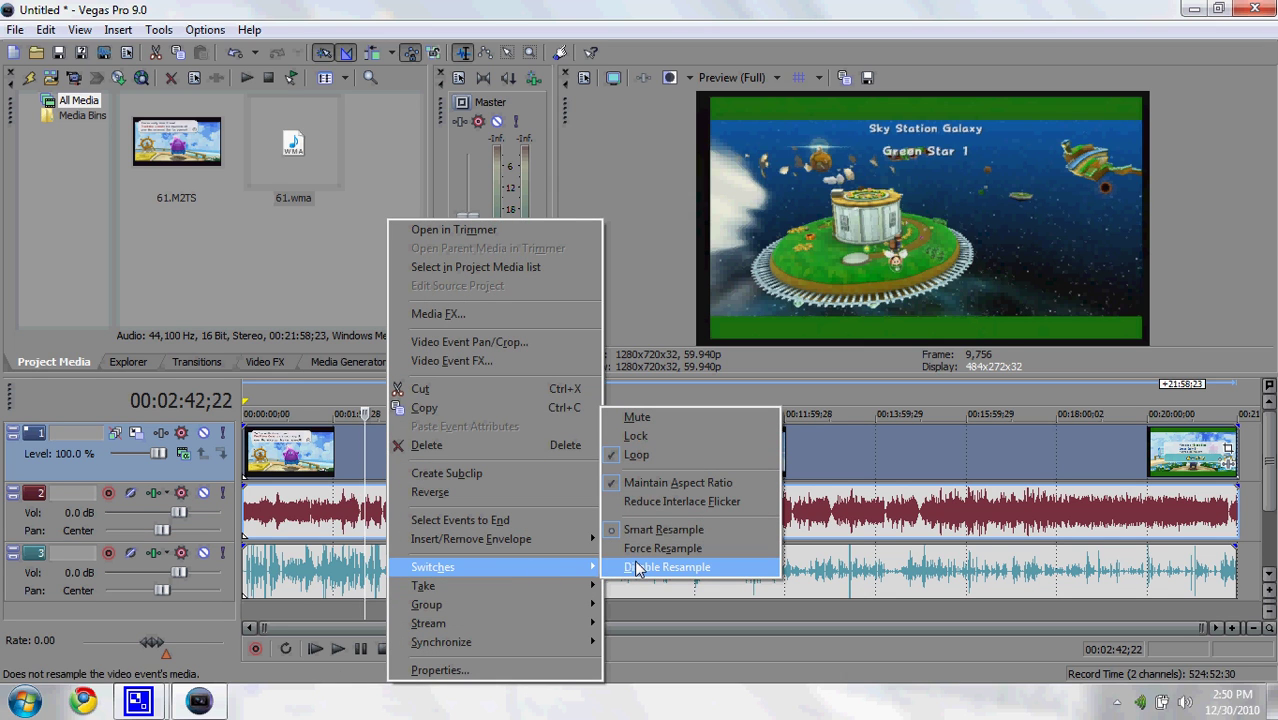
pyautogui.click(667, 567)
pyautogui.click(415, 648)
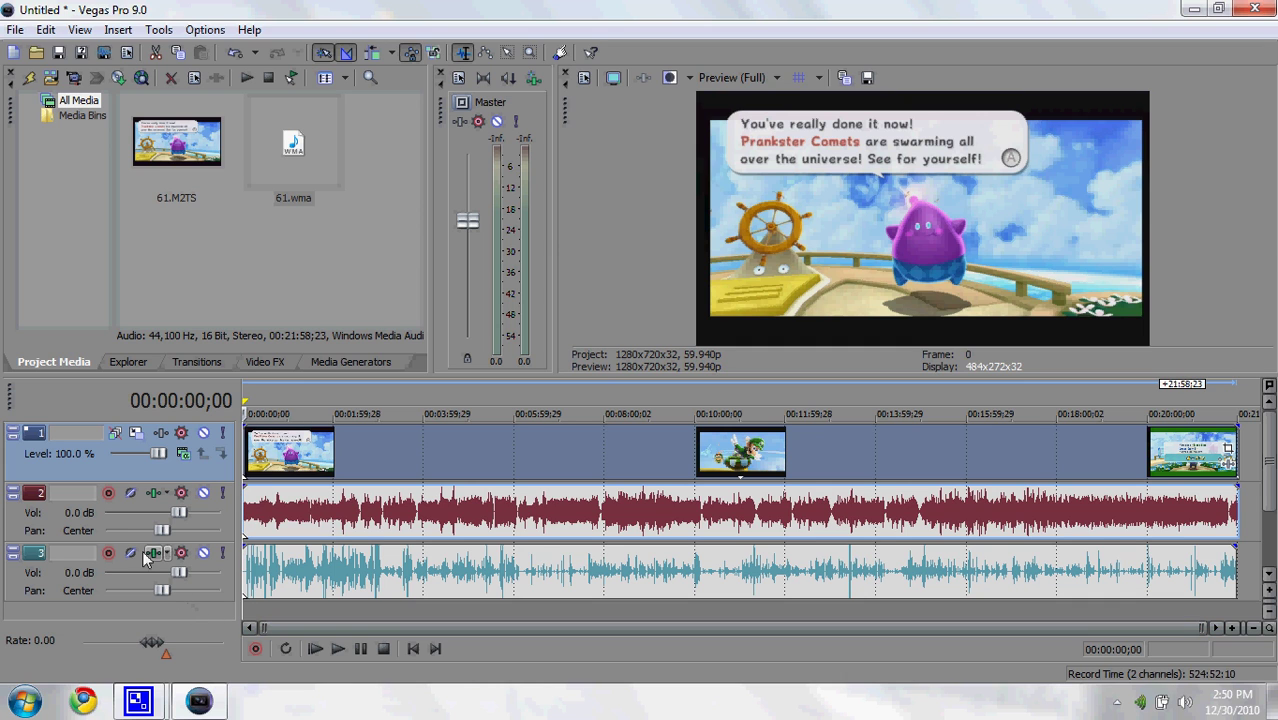
# Move the playhead to 00:04:49;14, then to 00:05:24;09 to show the space-flight scene.
pyautogui.click(459, 388)
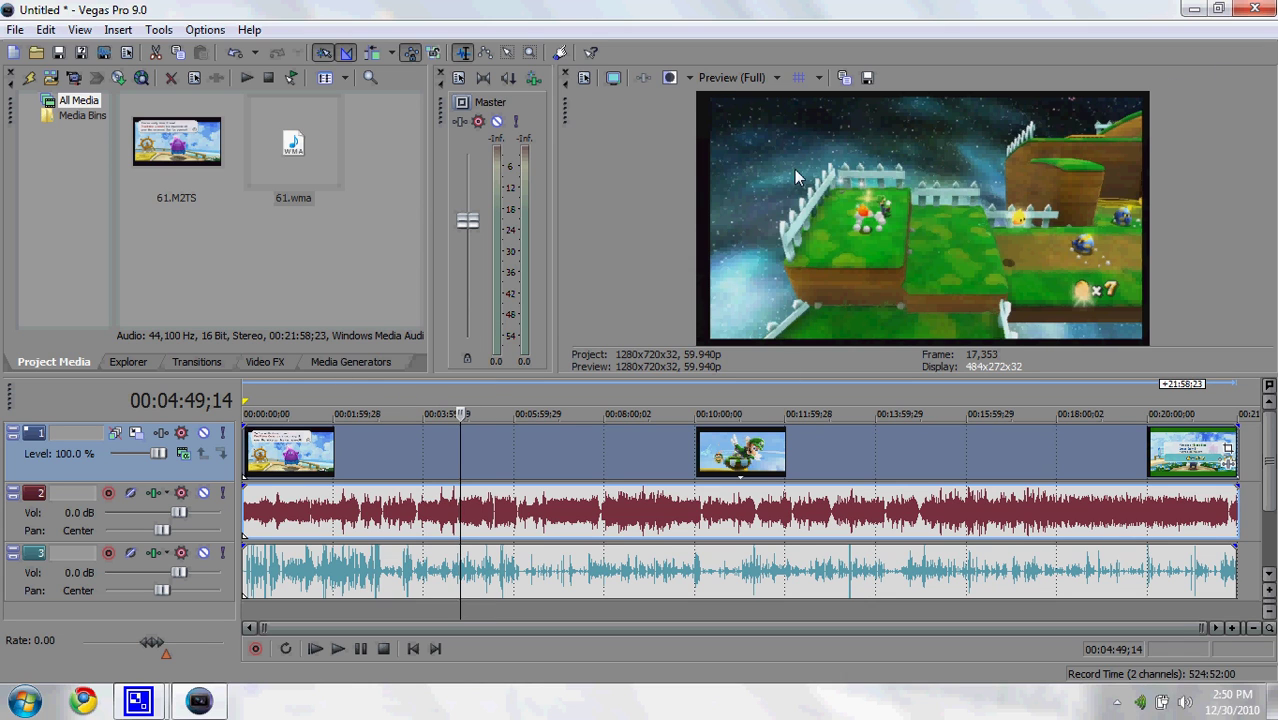
pyautogui.click(487, 397)
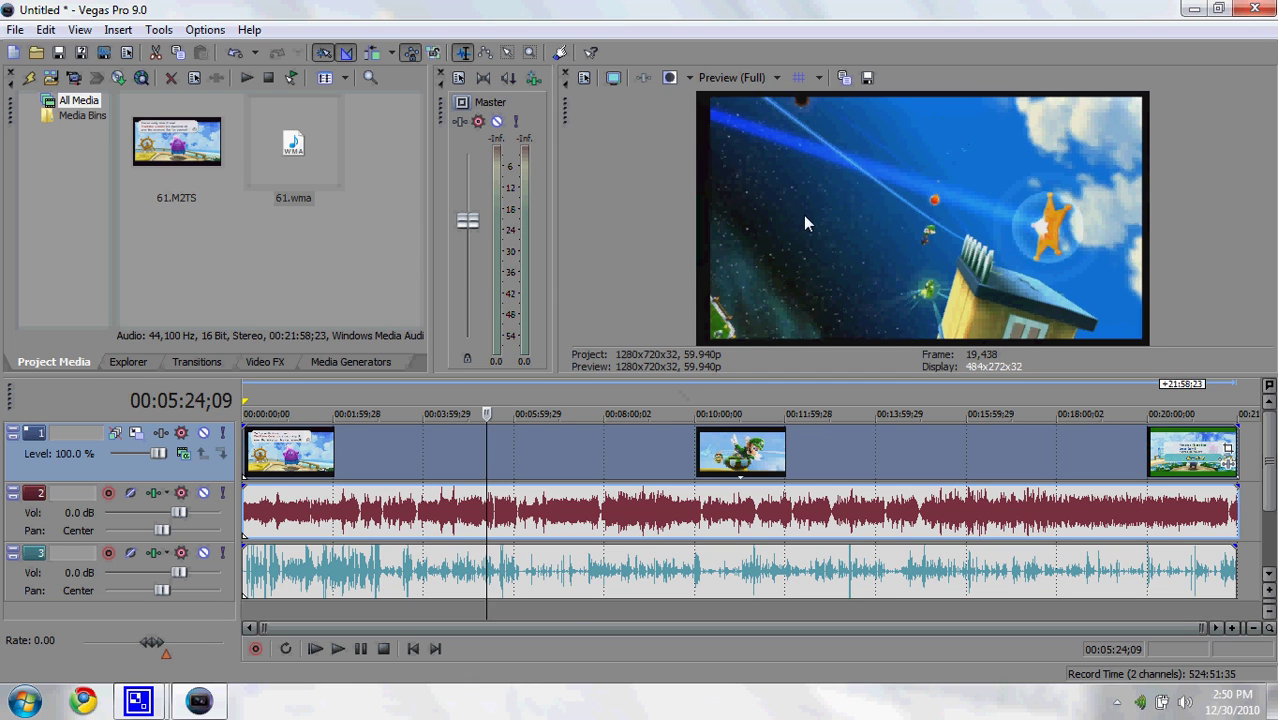
# In Track 1's Track Motion, stretch the frame height to 774.68 keeping width 1,280, and toggle Prevent Scaling (Y).
pyautogui.click(136, 437)
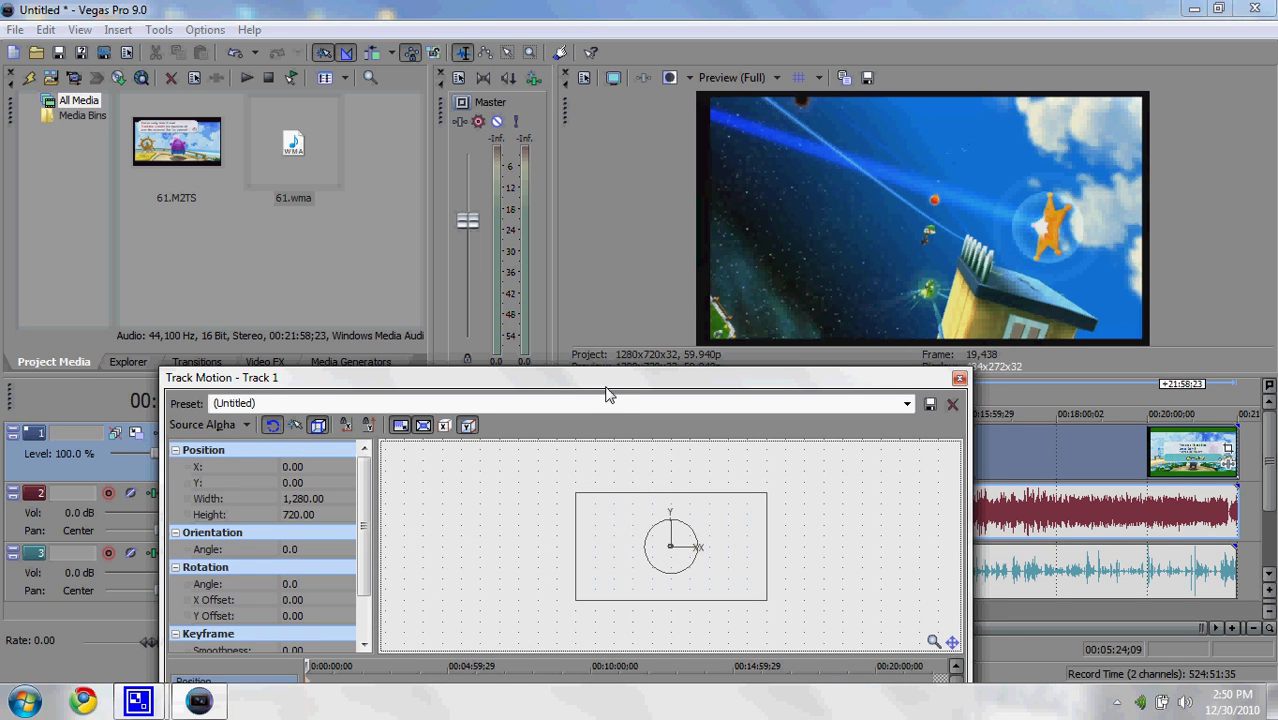
pyautogui.moveTo(607, 393); pyautogui.dragTo(607, 371)
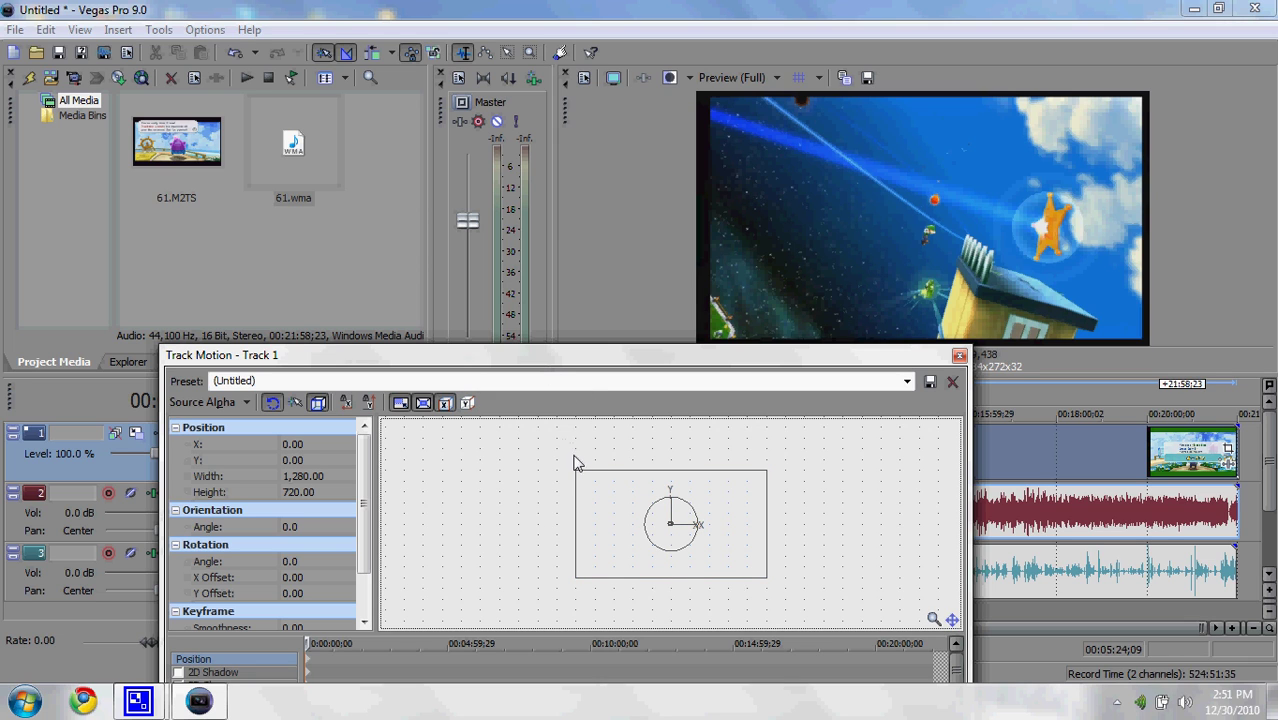
pyautogui.moveTo(575, 472); pyautogui.dragTo(575, 465)
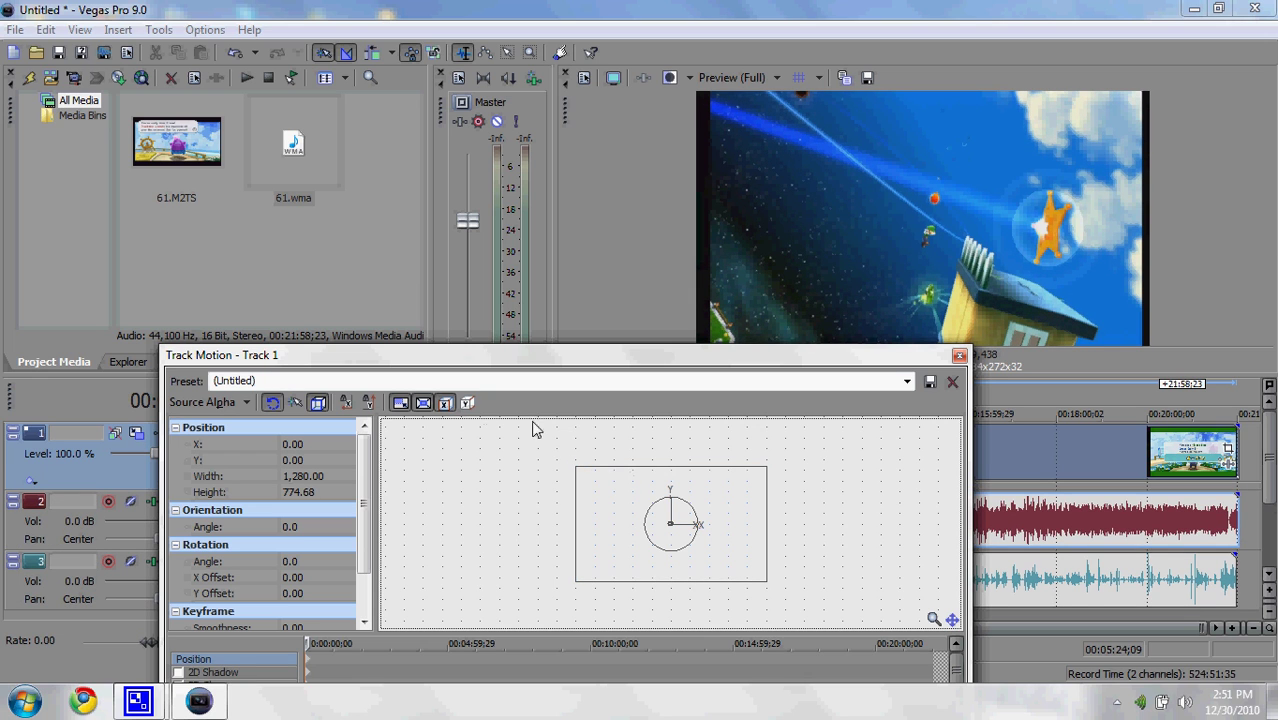
pyautogui.click(468, 404)
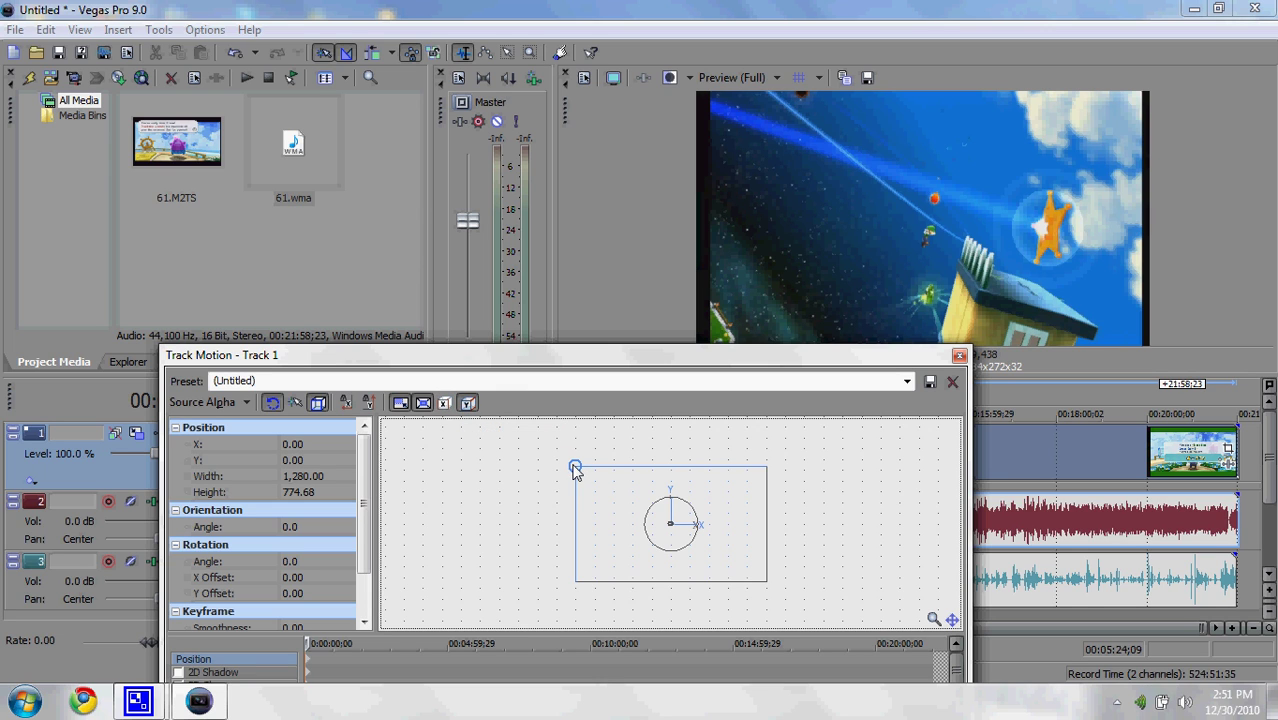
# Widen the frame to 1,364.62, reset X and Y to 0.00, enable Scale About Center, and close Track Motion.
pyautogui.moveTo(575, 467); pyautogui.dragTo(568, 467)
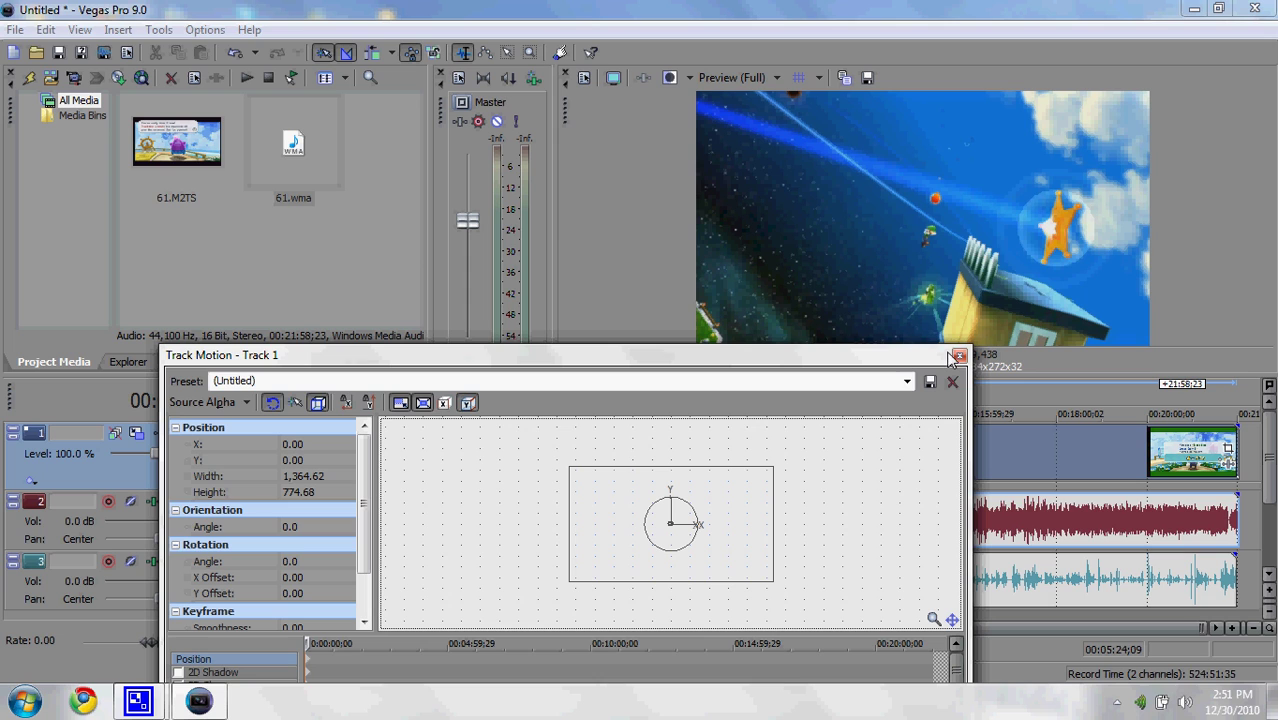
pyautogui.click(294, 461)
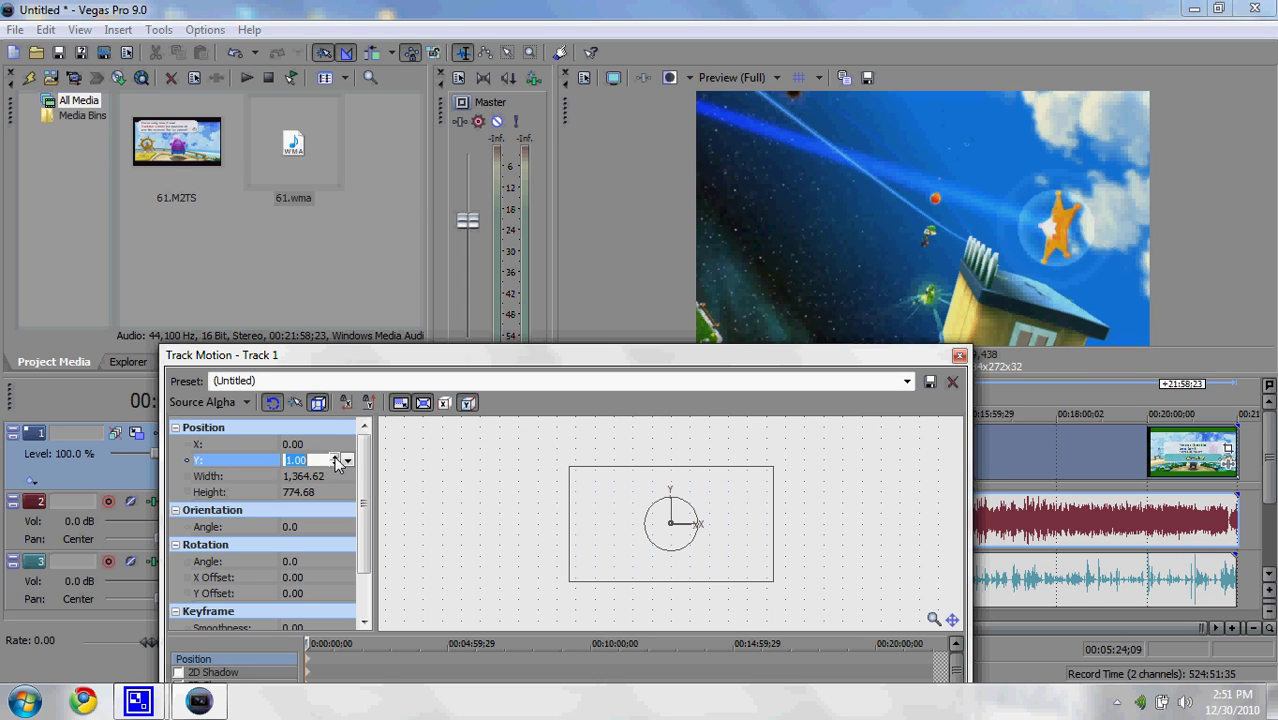
pyautogui.click(336, 458)
pyautogui.click(336, 464)
pyautogui.click(336, 464)
pyautogui.click(297, 444)
pyautogui.click(336, 448)
pyautogui.click(336, 448)
pyautogui.click(335, 440)
pyautogui.click(335, 440)
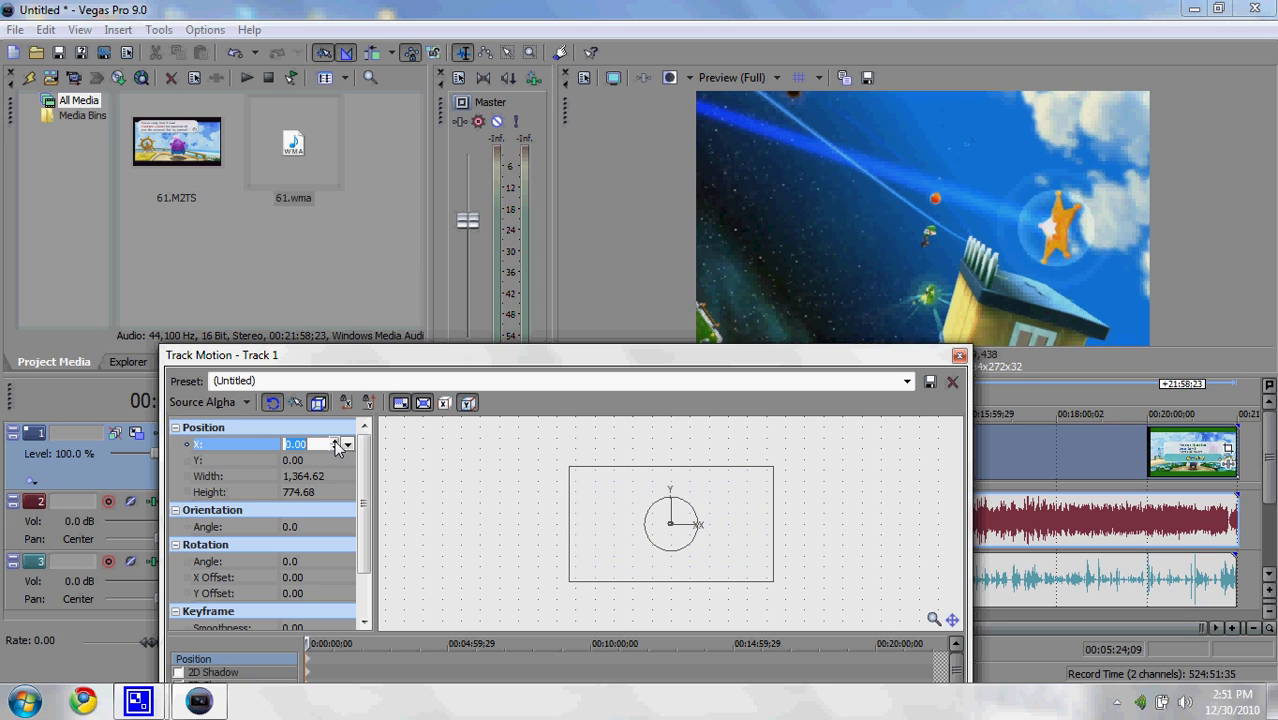
pyautogui.click(421, 404)
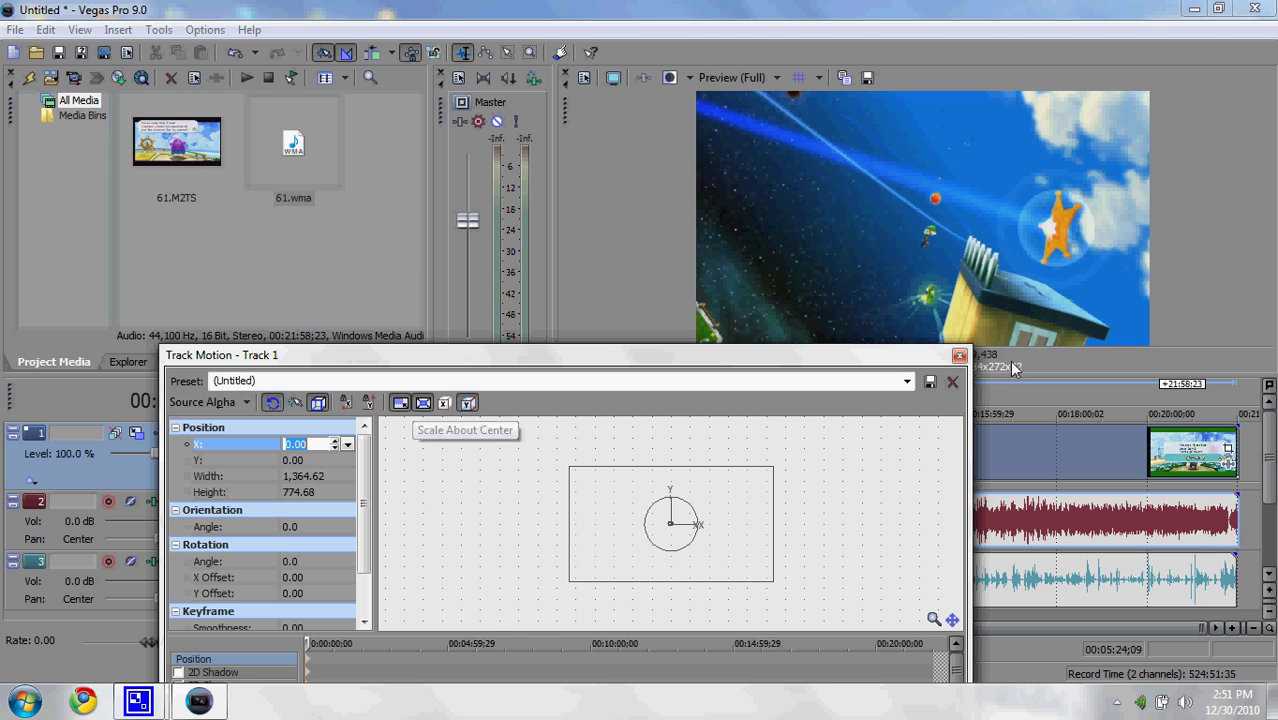
pyautogui.click(958, 357)
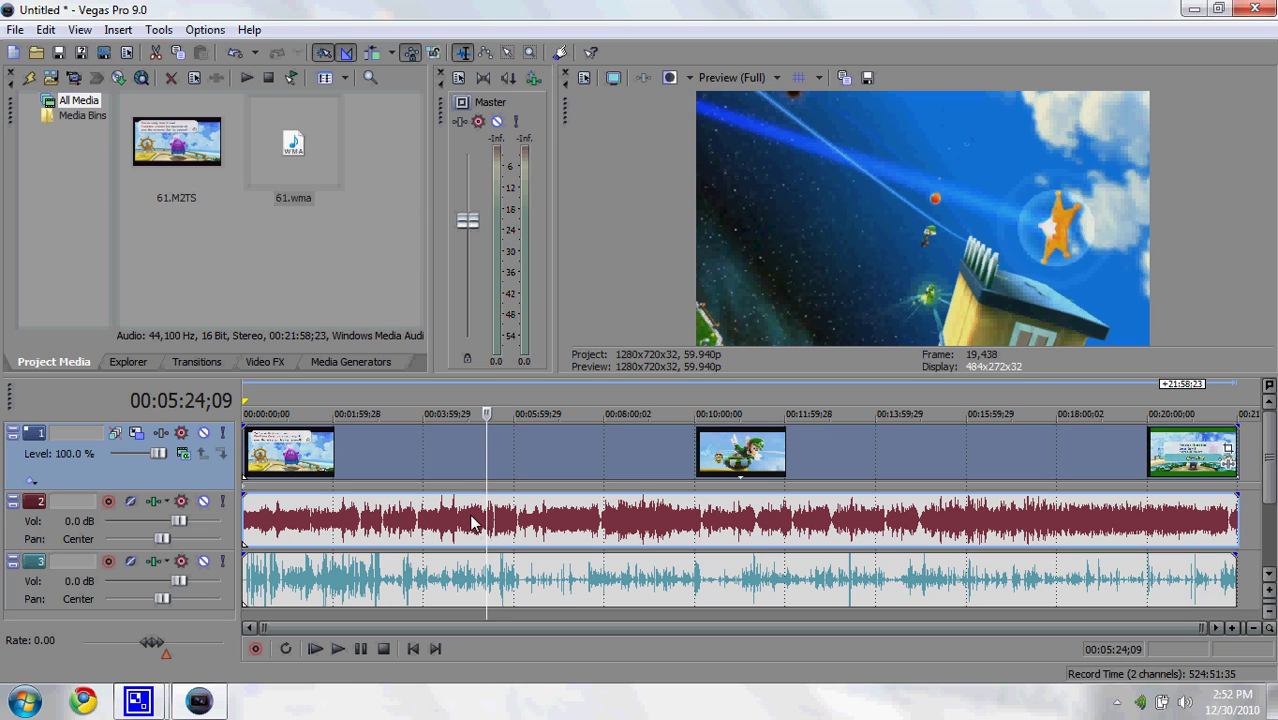
# Check track 2's volume, leave both audio tracks at 0.0 dB, and select track 3.
pyautogui.click(67, 579)
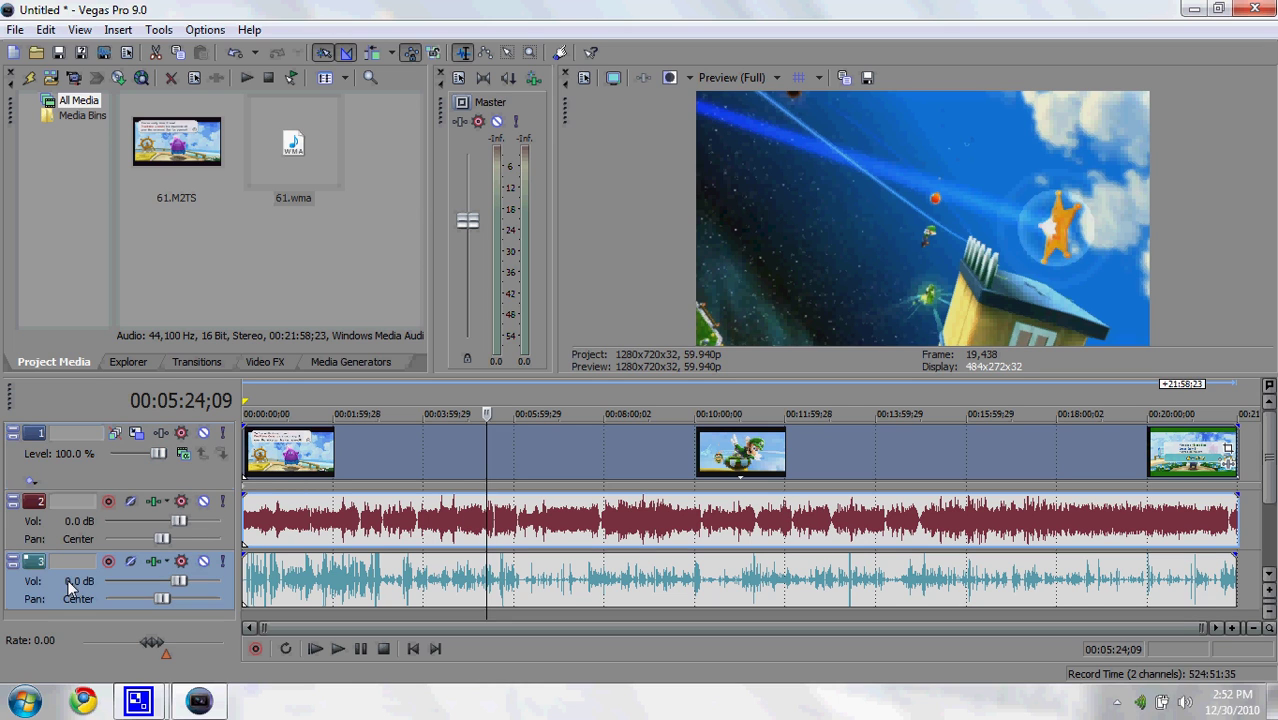
pyautogui.doubleClick(85, 522)
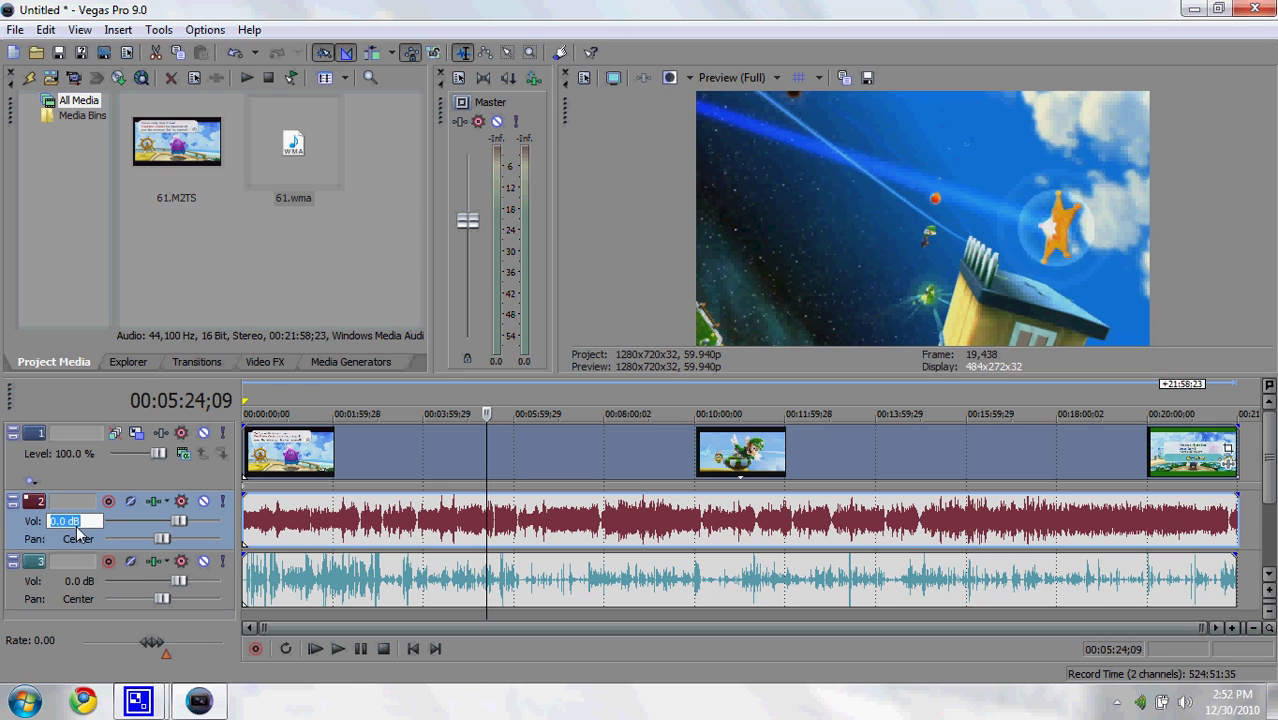
pyautogui.click(83, 590)
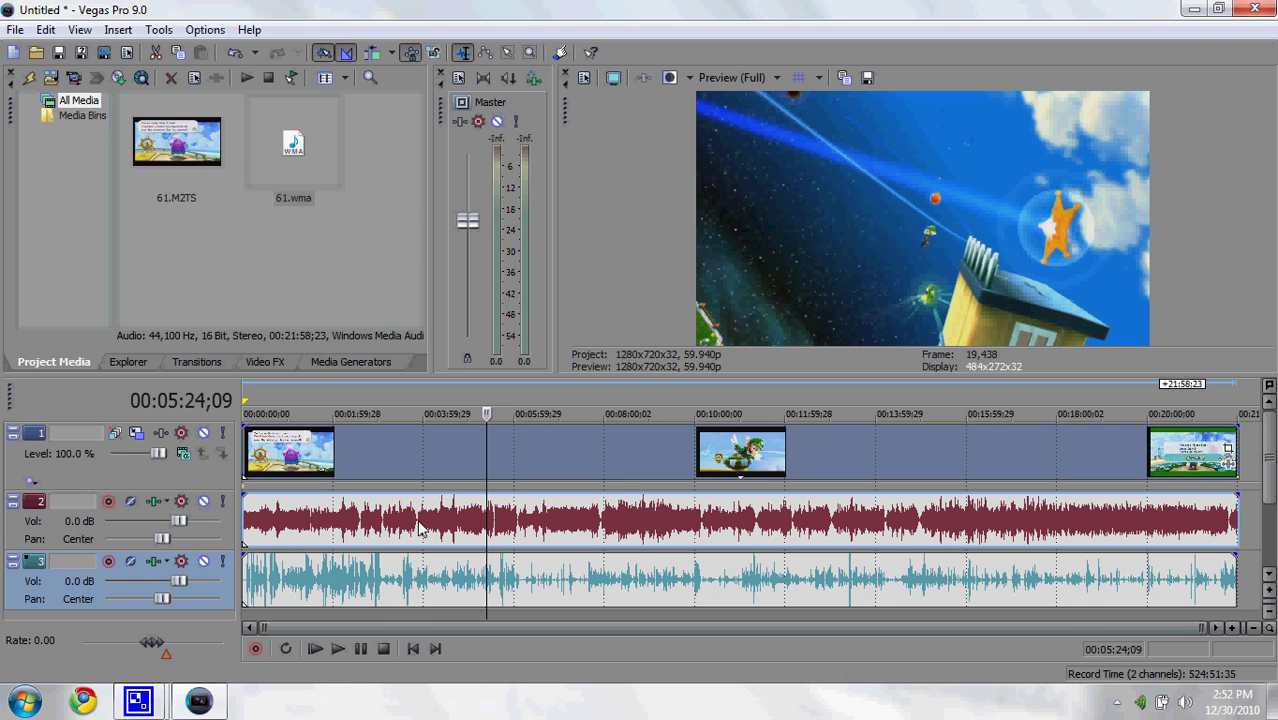
# Zoom into the start of the timeline and place the cursor at 00:00:05;01.
pyautogui.click(412, 649)
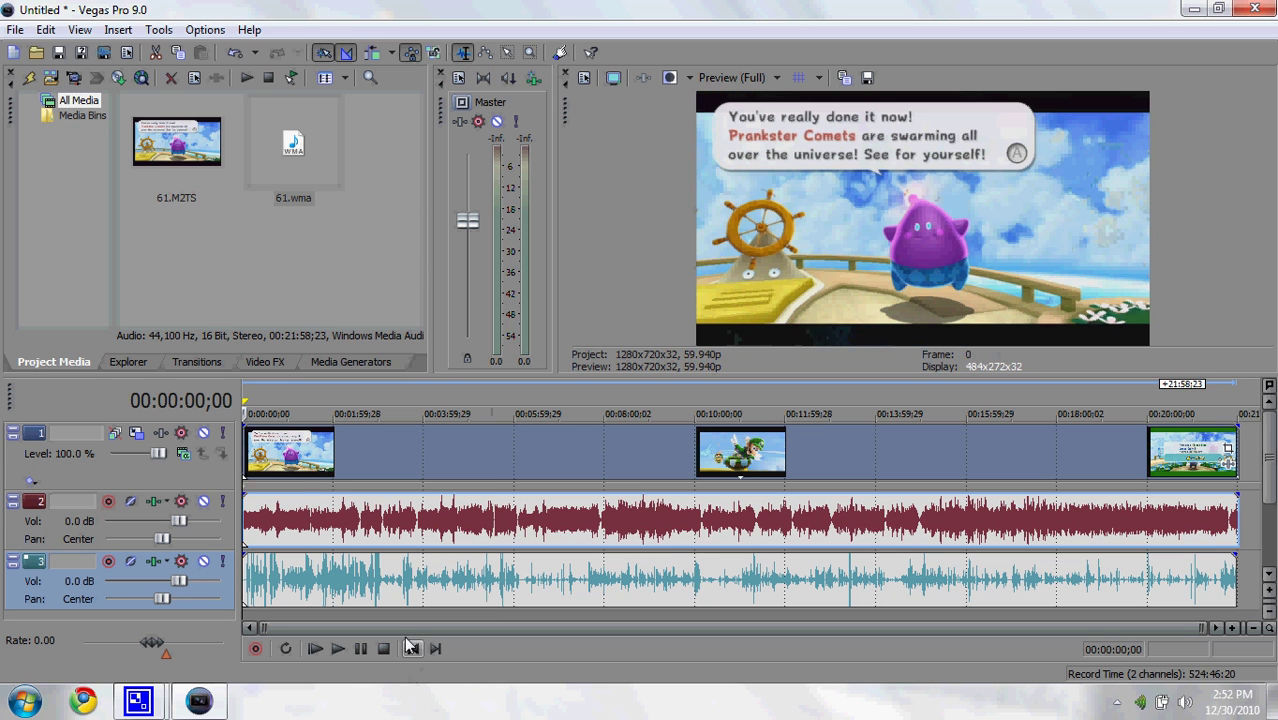
pyautogui.click(411, 395)
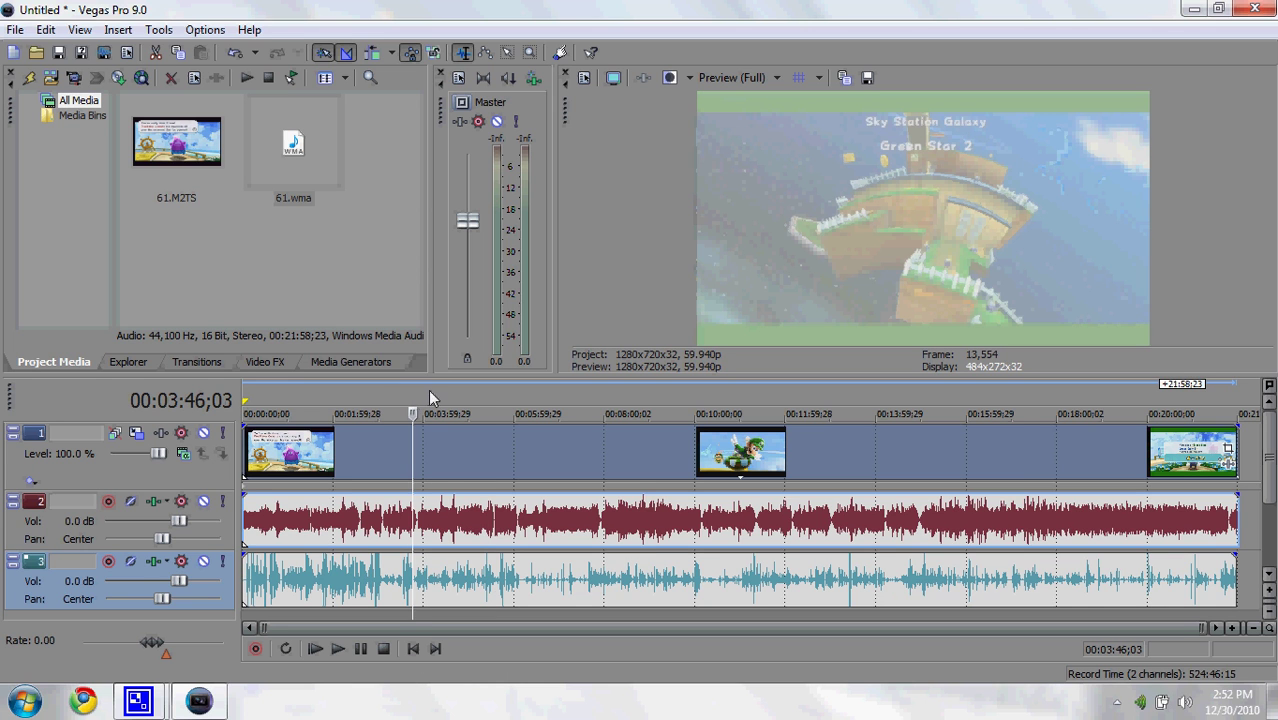
pyautogui.scroll(1, 397, 572)
pyautogui.scroll(3, 397, 572)
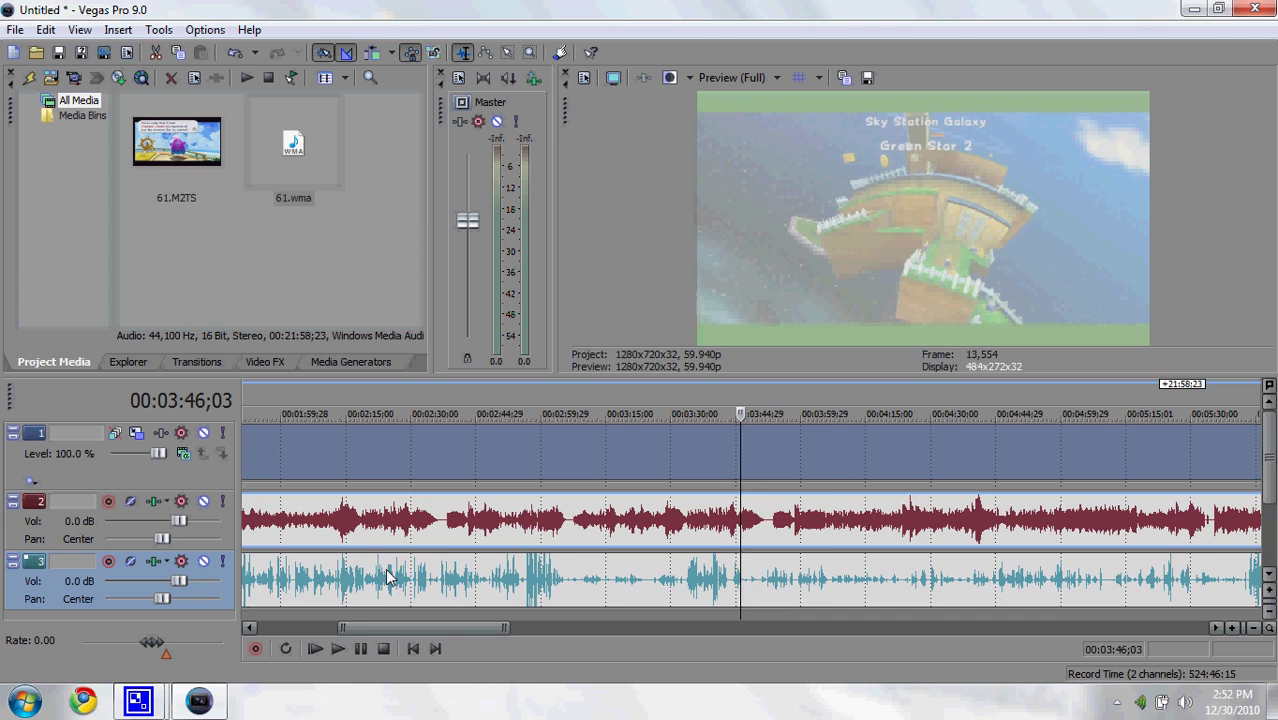
pyautogui.moveTo(444, 628); pyautogui.dragTo(330, 626)
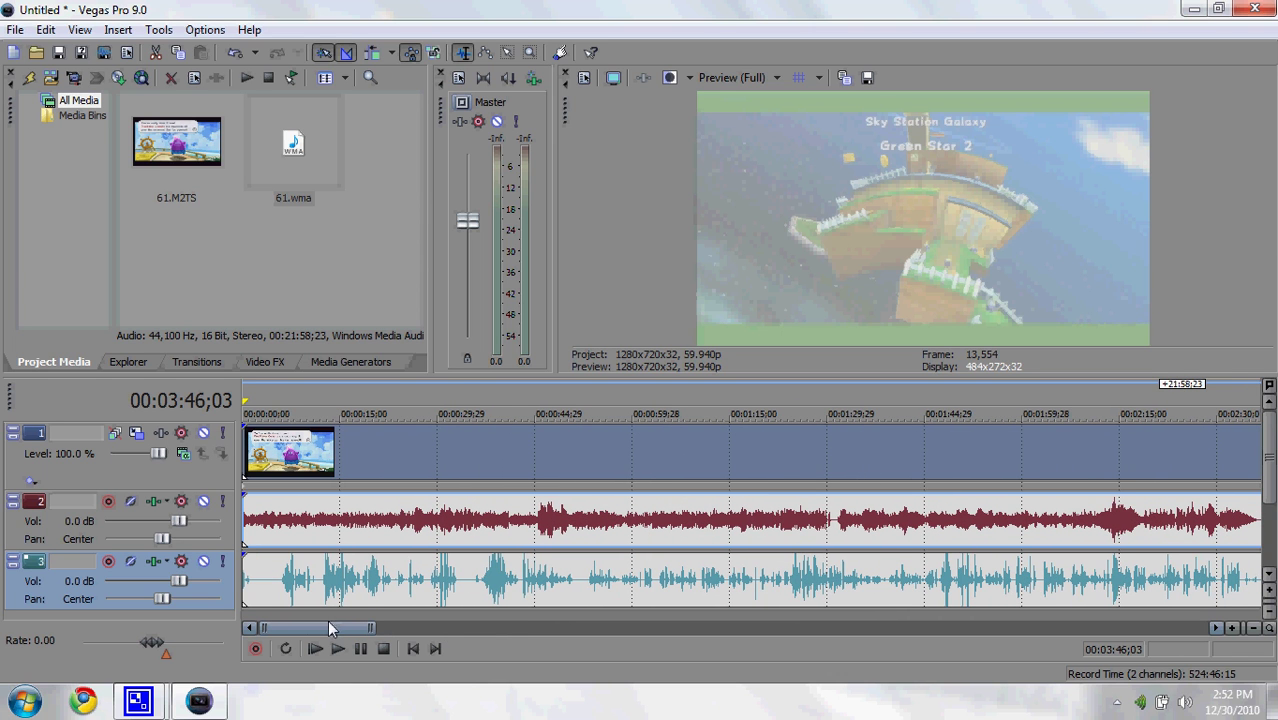
pyautogui.click(268, 590)
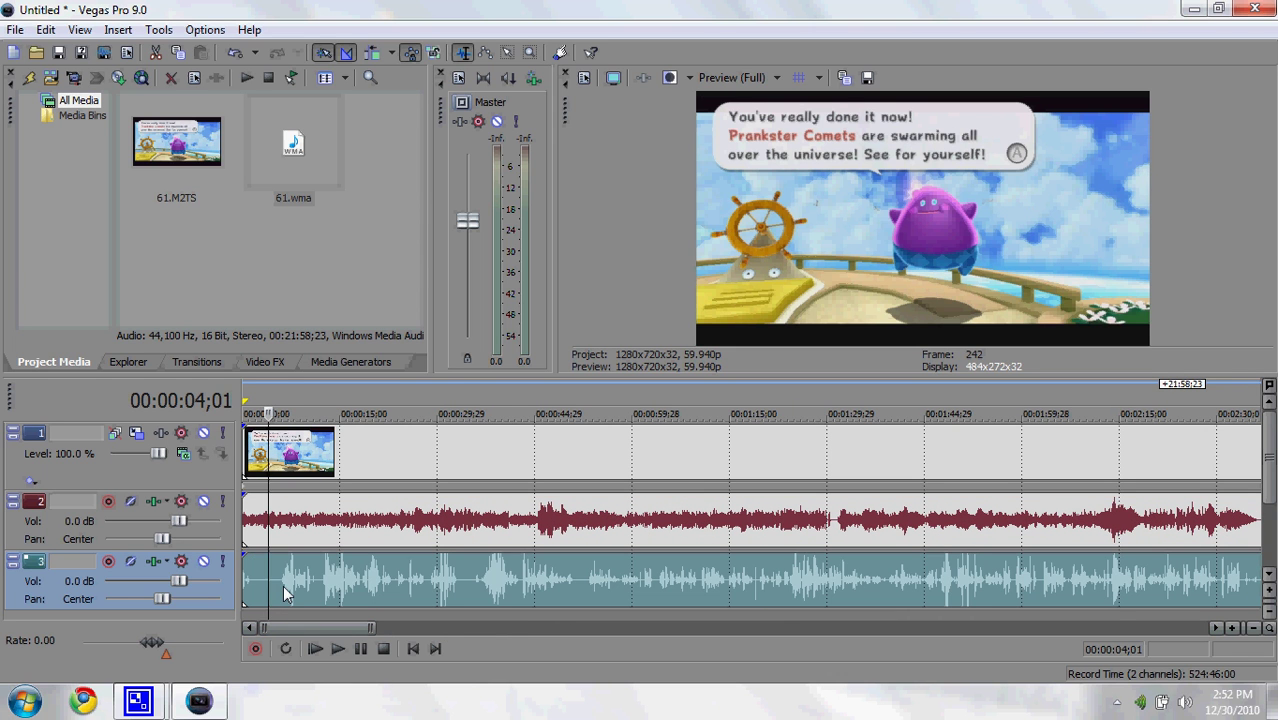
pyautogui.click(284, 590)
pyautogui.click(274, 584)
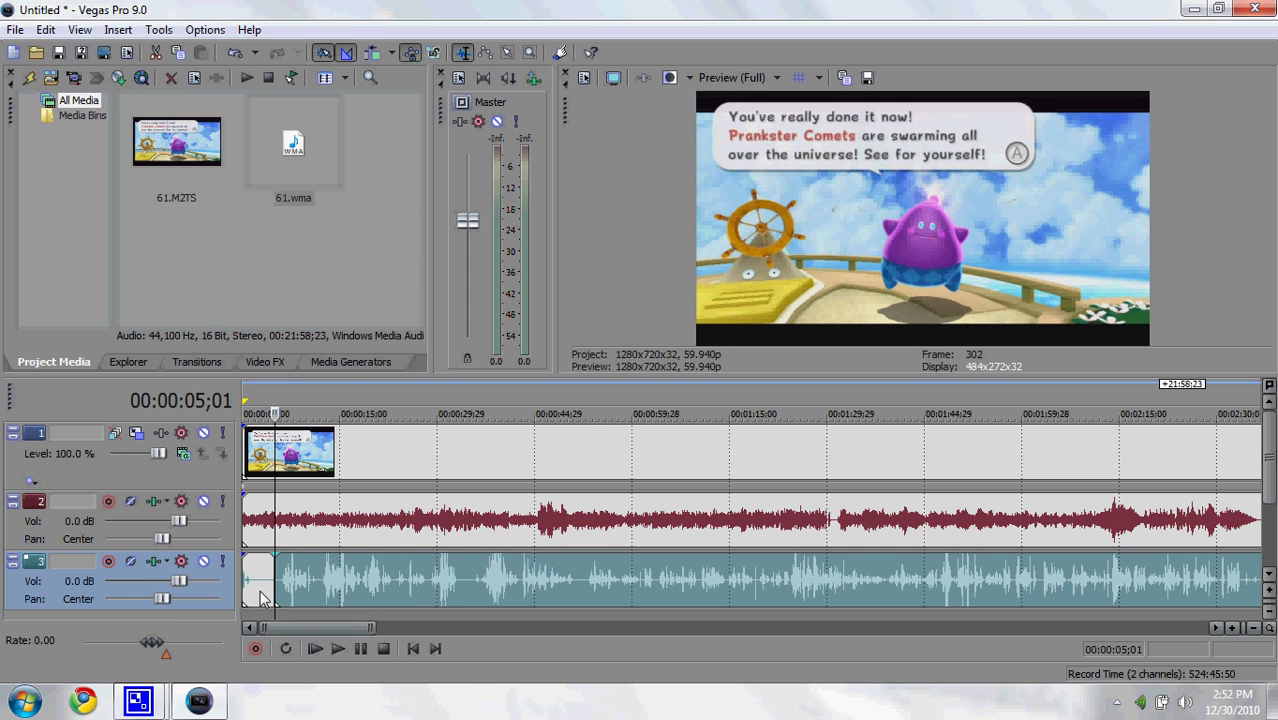
# Trim away the track 3 audio before 00:00:05;01, then zoom back out.
pyautogui.rightClick(262, 590)
pyautogui.click(303, 400)
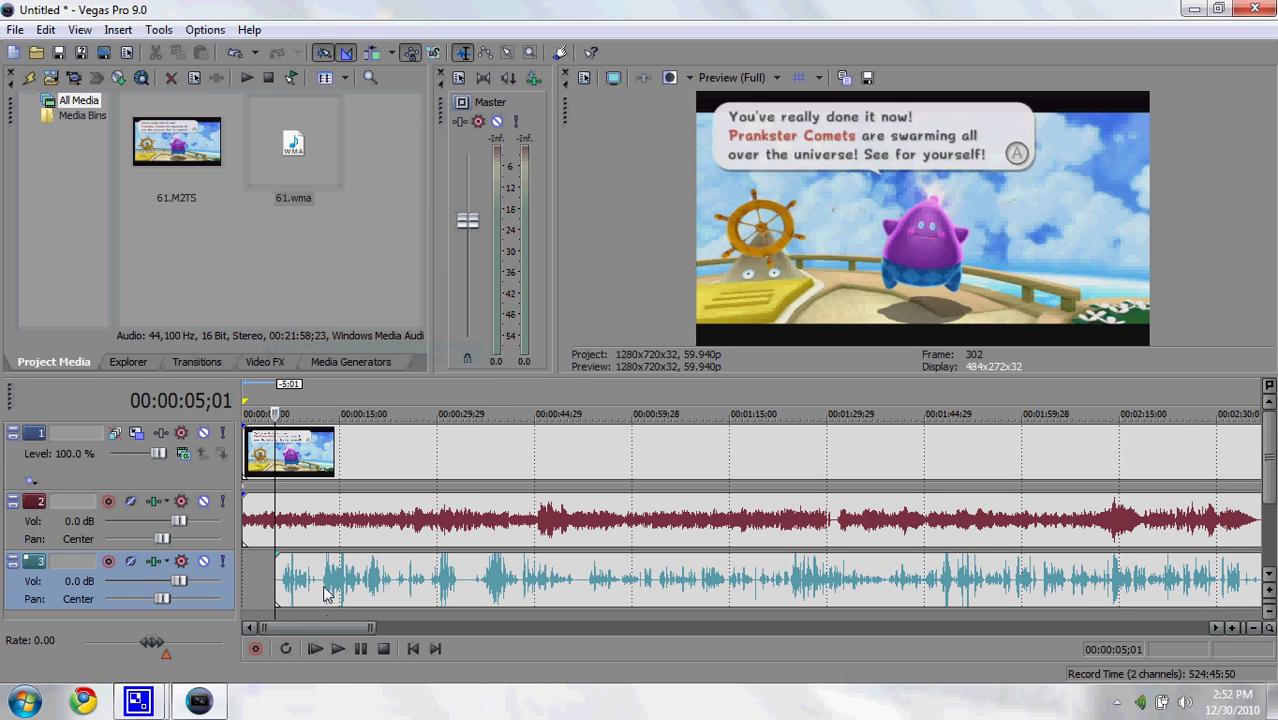
pyautogui.scroll(-5, 376, 510)
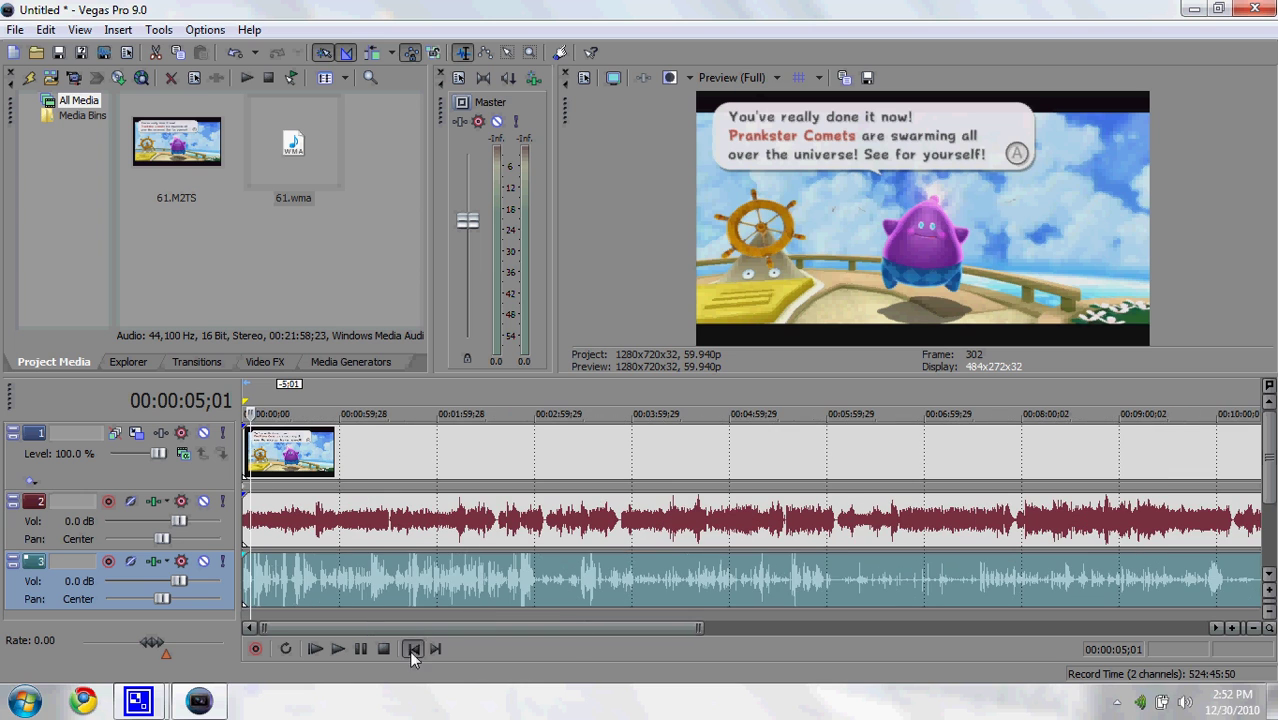
pyautogui.click(411, 648)
pyautogui.scroll(-3, 389, 579)
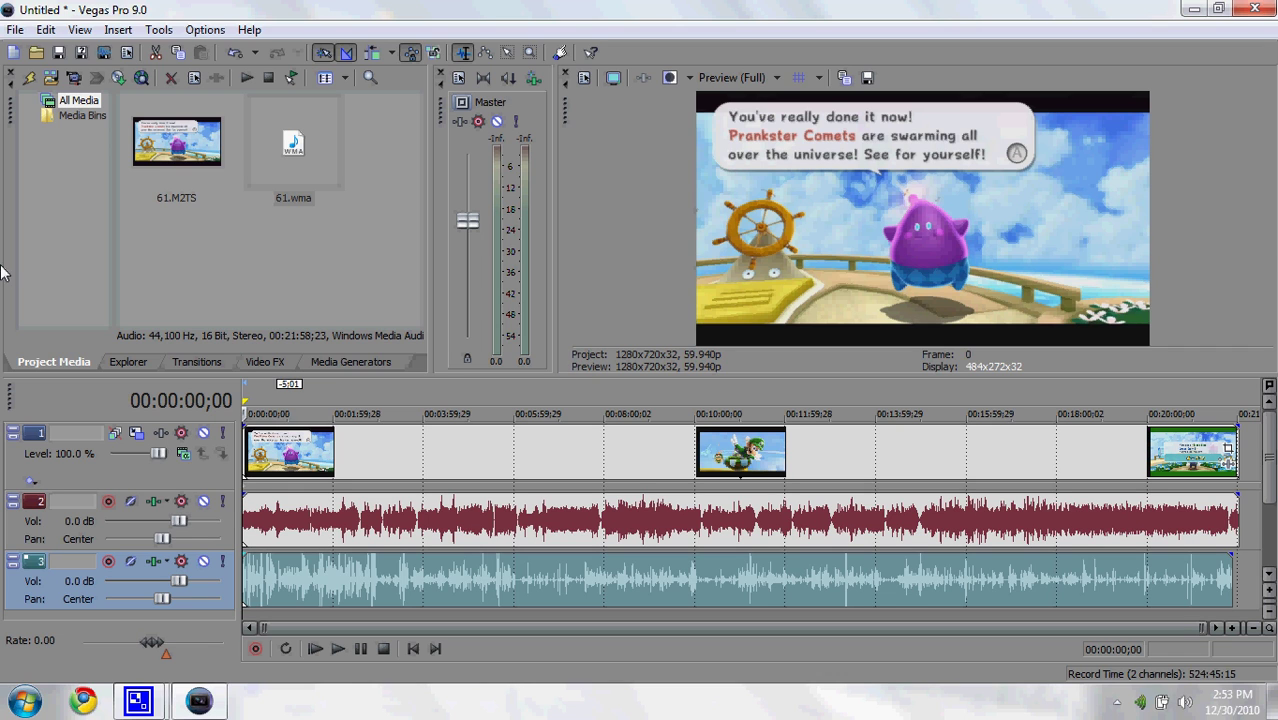
# Scrub the second video clip's frames, settling the cursor at 00:11:01;10.
pyautogui.click(484, 391)
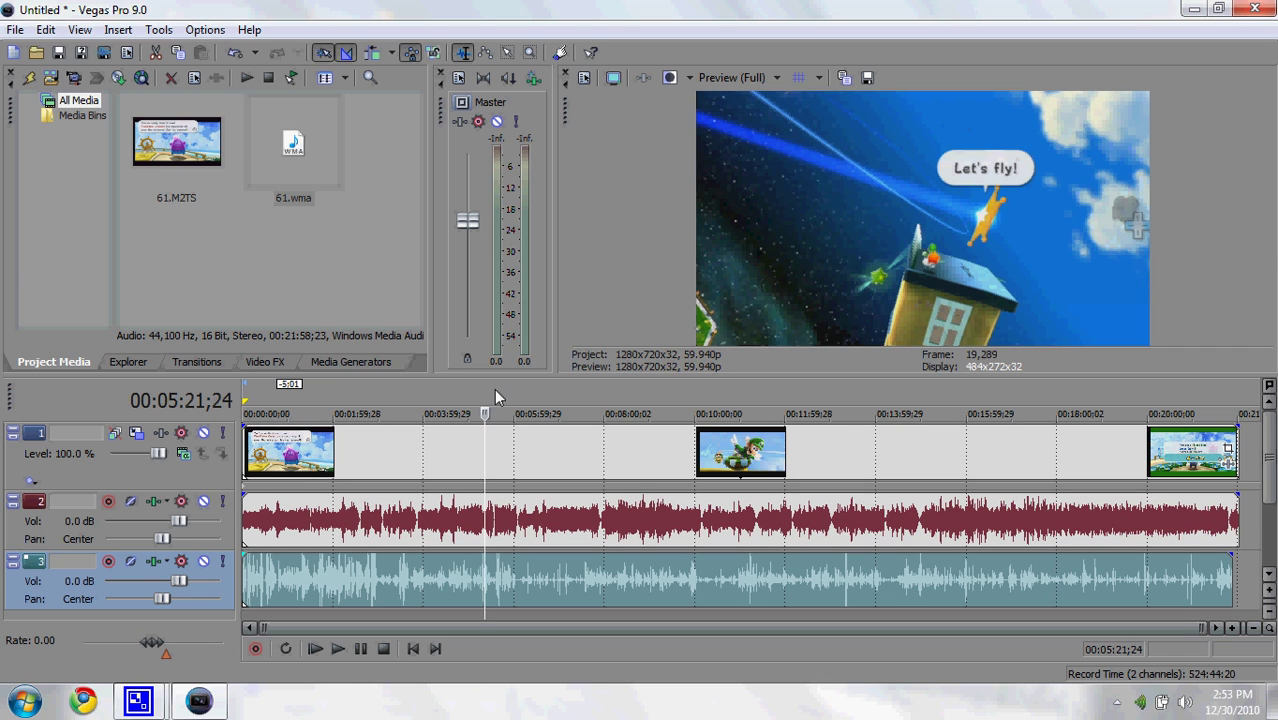
pyautogui.click(720, 391)
pyautogui.scroll(8, 714, 400)
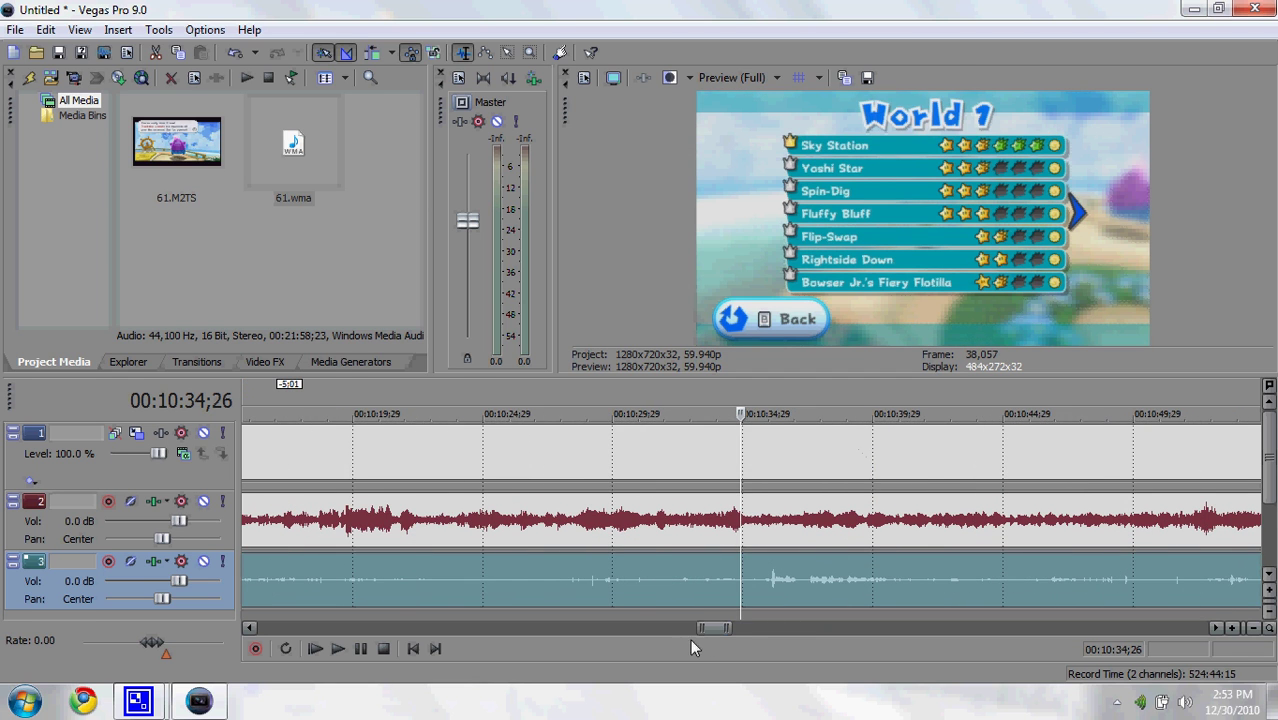
pyautogui.moveTo(711, 628); pyautogui.dragTo(723, 628)
pyautogui.click(818, 396)
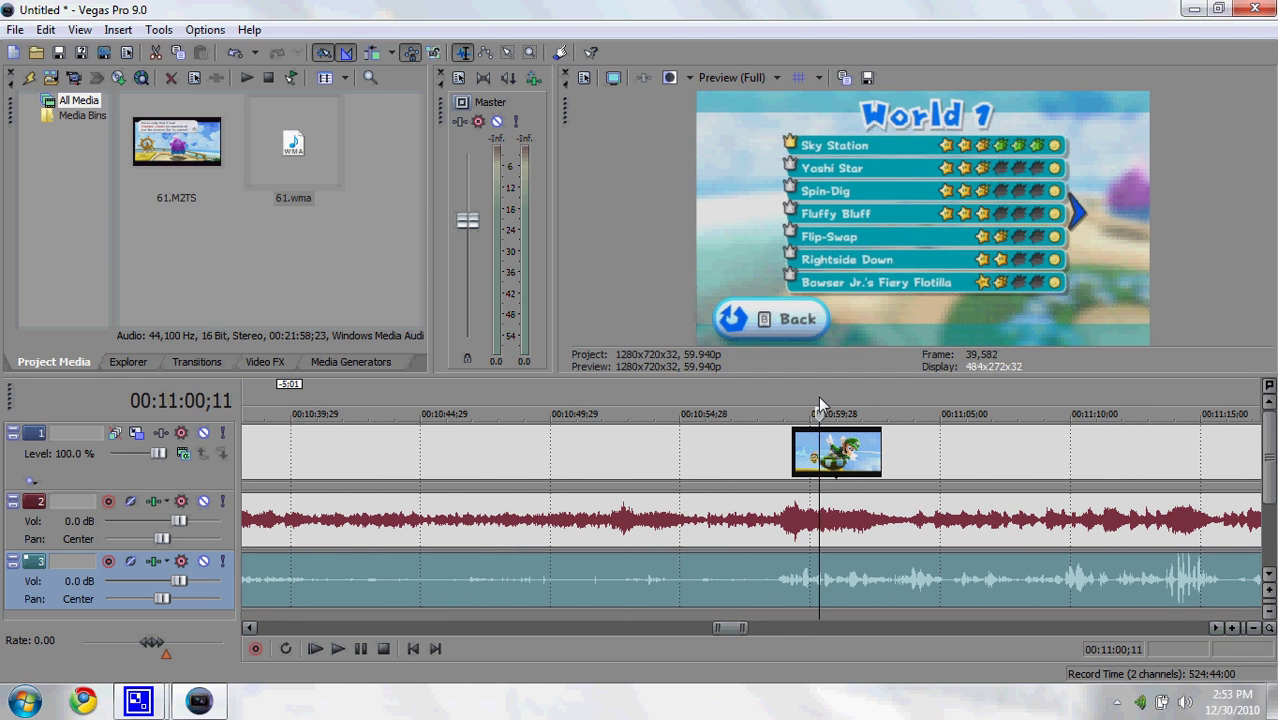
pyautogui.click(829, 392)
pyautogui.click(848, 392)
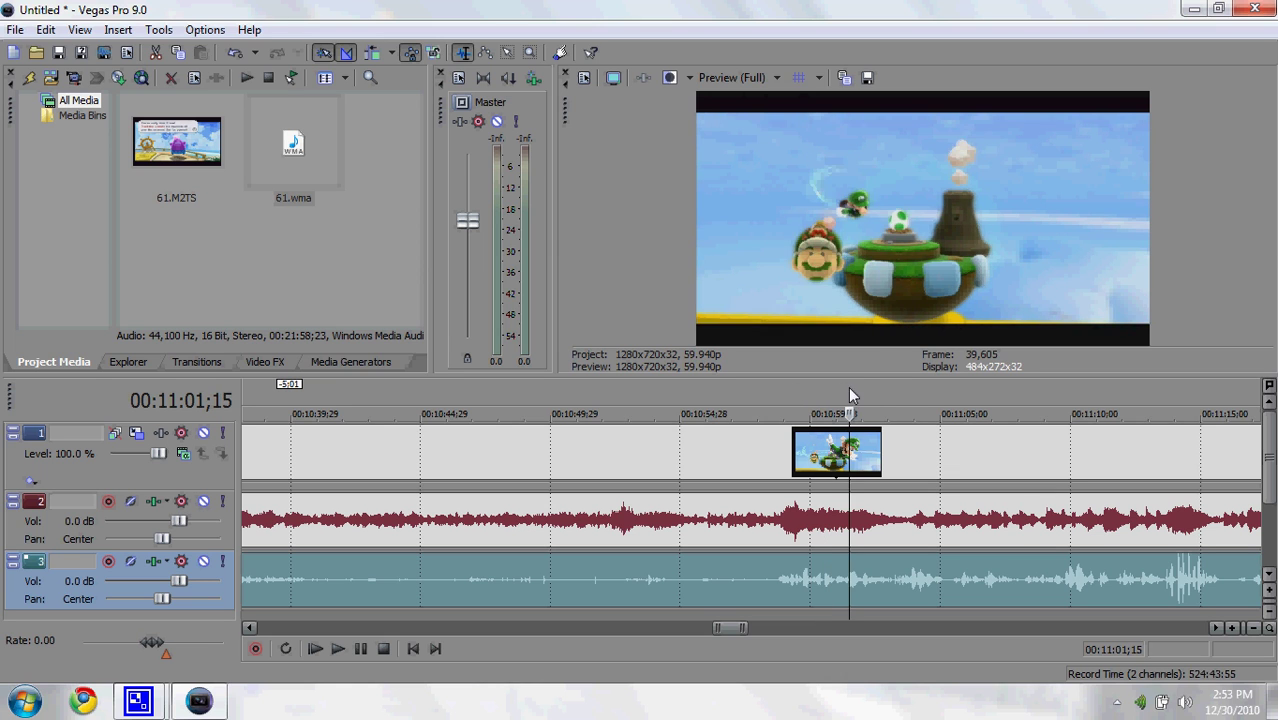
pyautogui.click(870, 392)
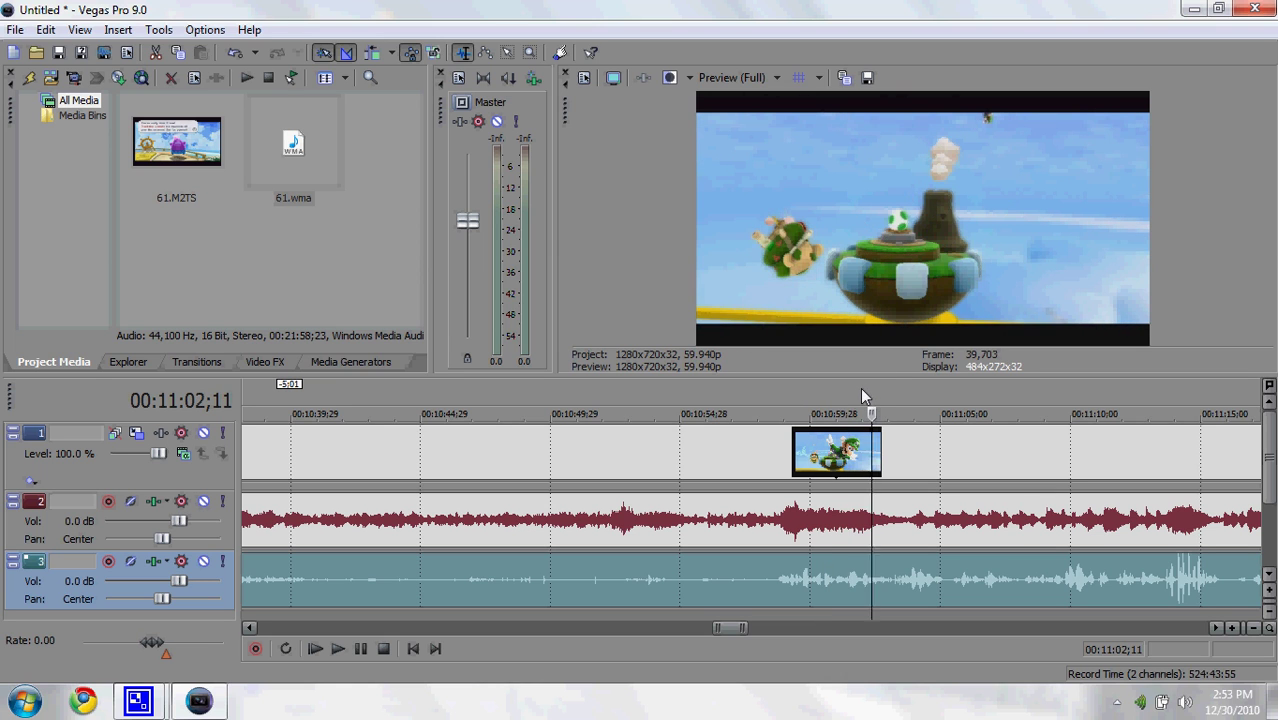
pyautogui.click(861, 392)
pyautogui.click(853, 392)
pyautogui.click(843, 390)
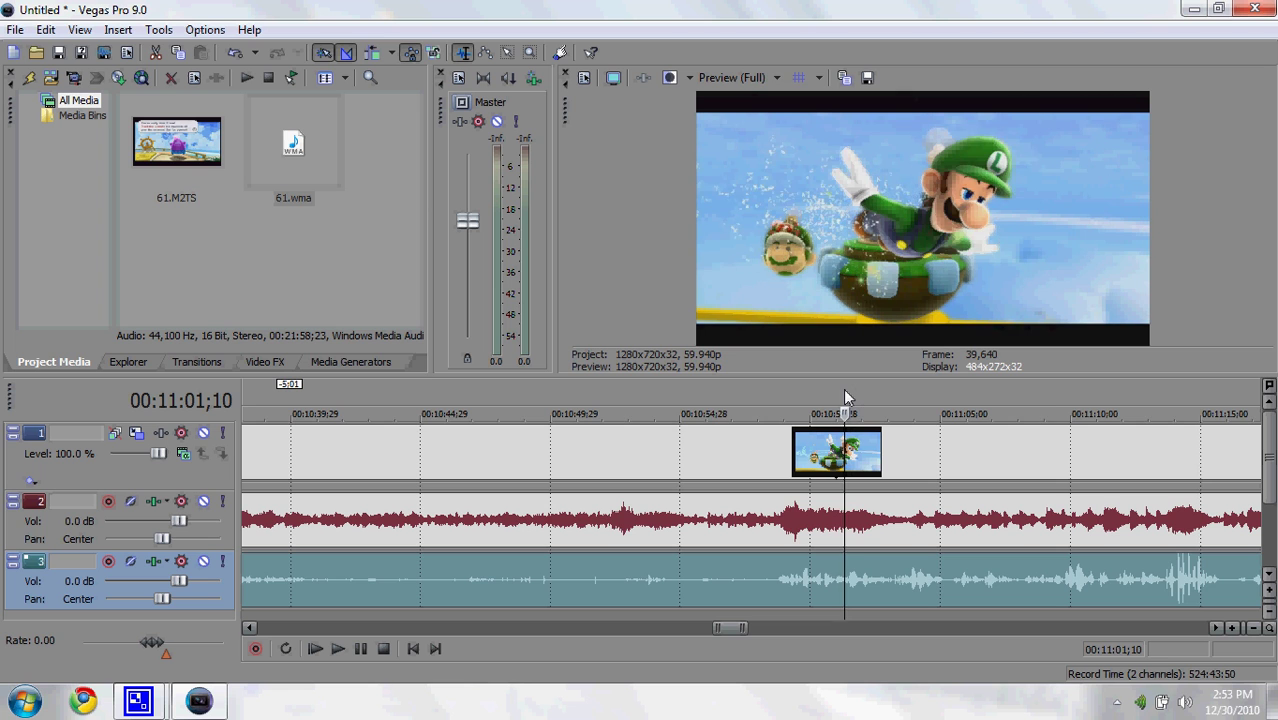
# Zoom out and show the Video FX list with its Add Noise presets.
pyautogui.scroll(-5, 570, 503)
pyautogui.scroll(-5, 578, 505)
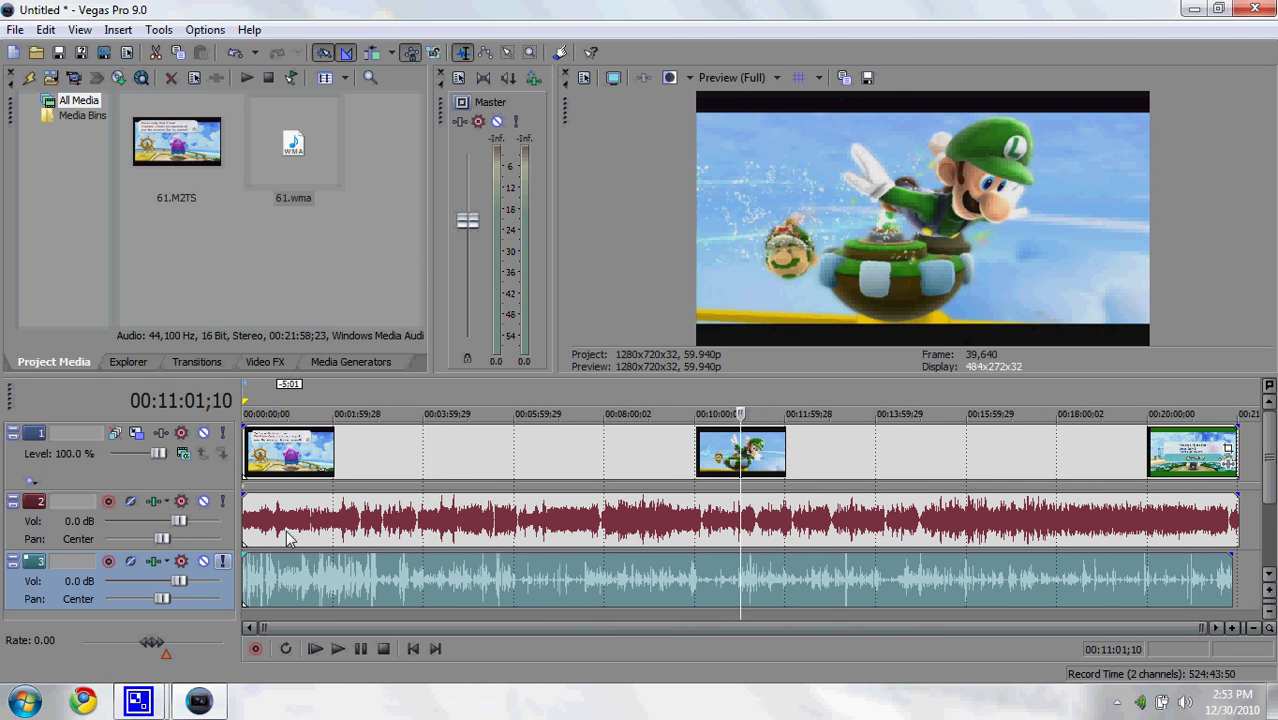
pyautogui.click(281, 358)
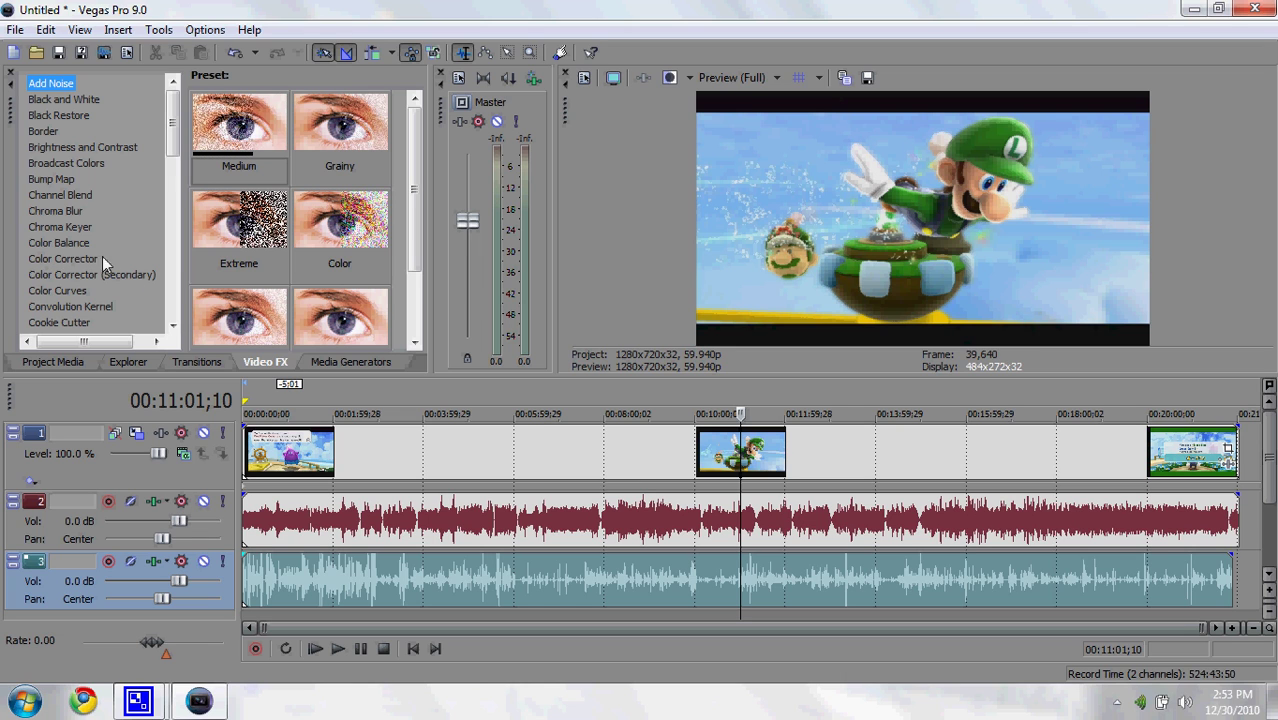
# Apply Color Corrector to the video clip with the Hauppauge preset (saturation/gain 1.164, offset -18.6).
pyautogui.click(68, 258)
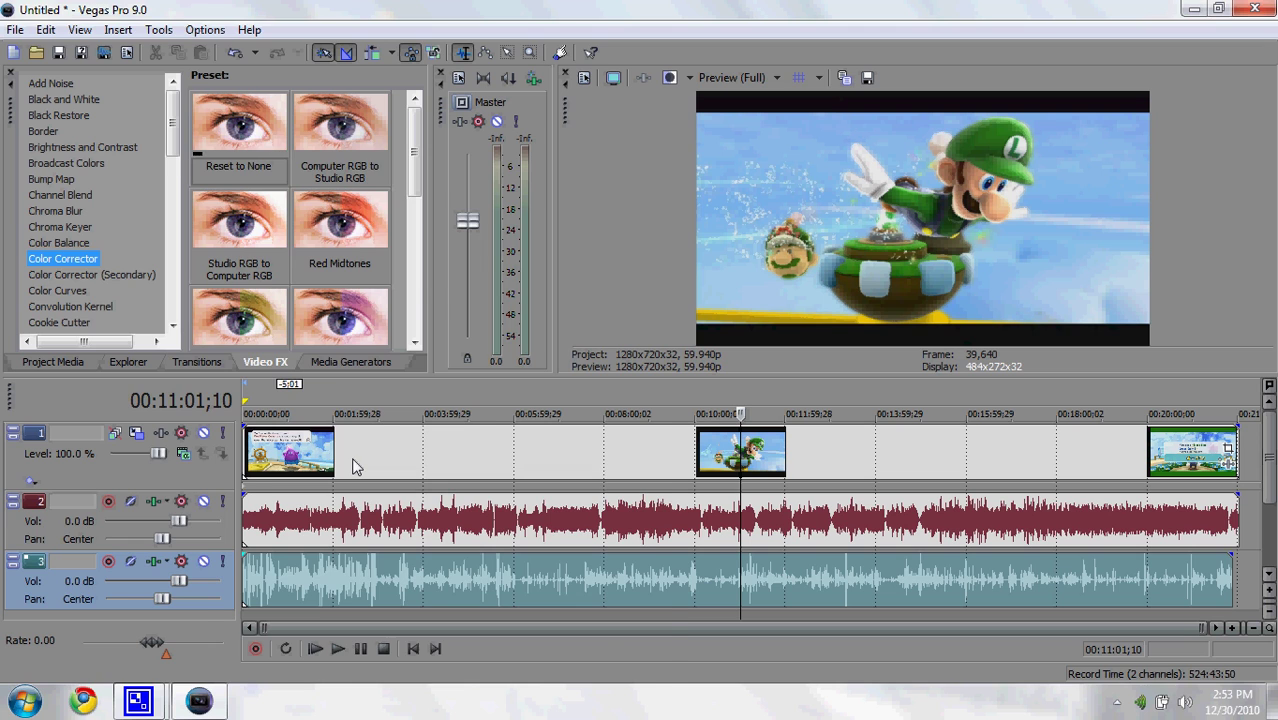
pyautogui.moveTo(355, 466); pyautogui.dragTo(360, 462)
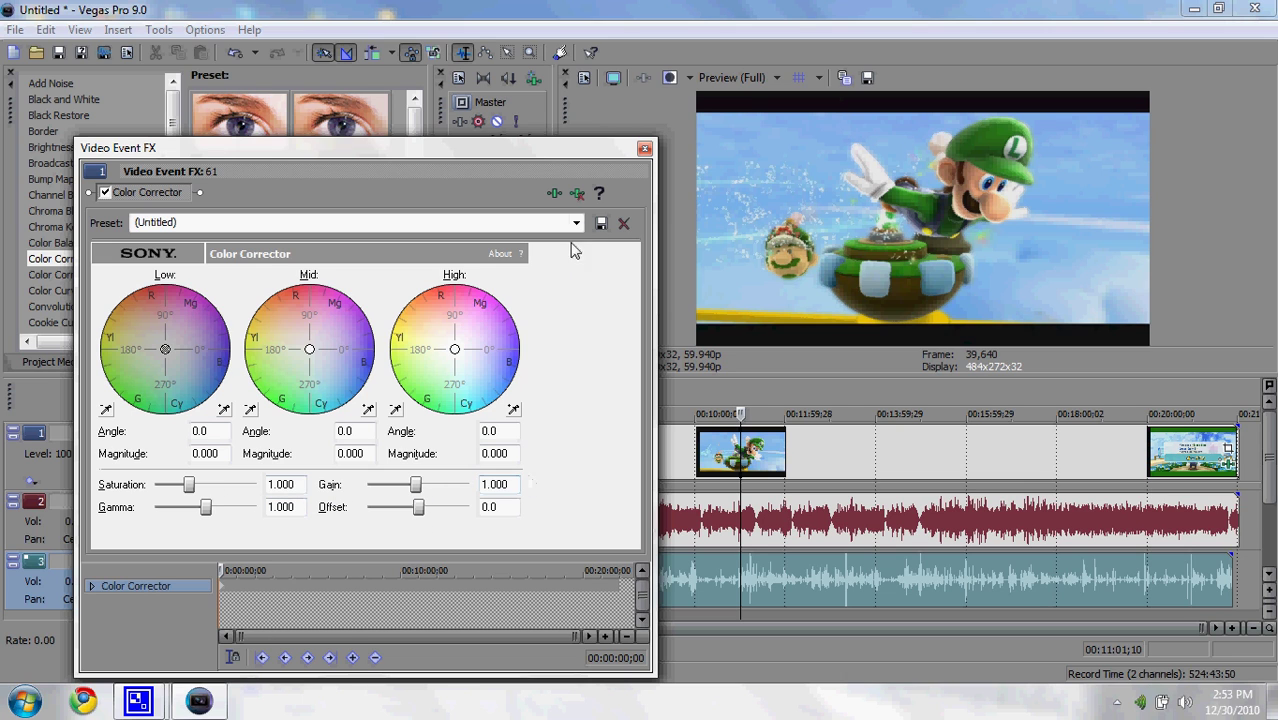
pyautogui.click(576, 222)
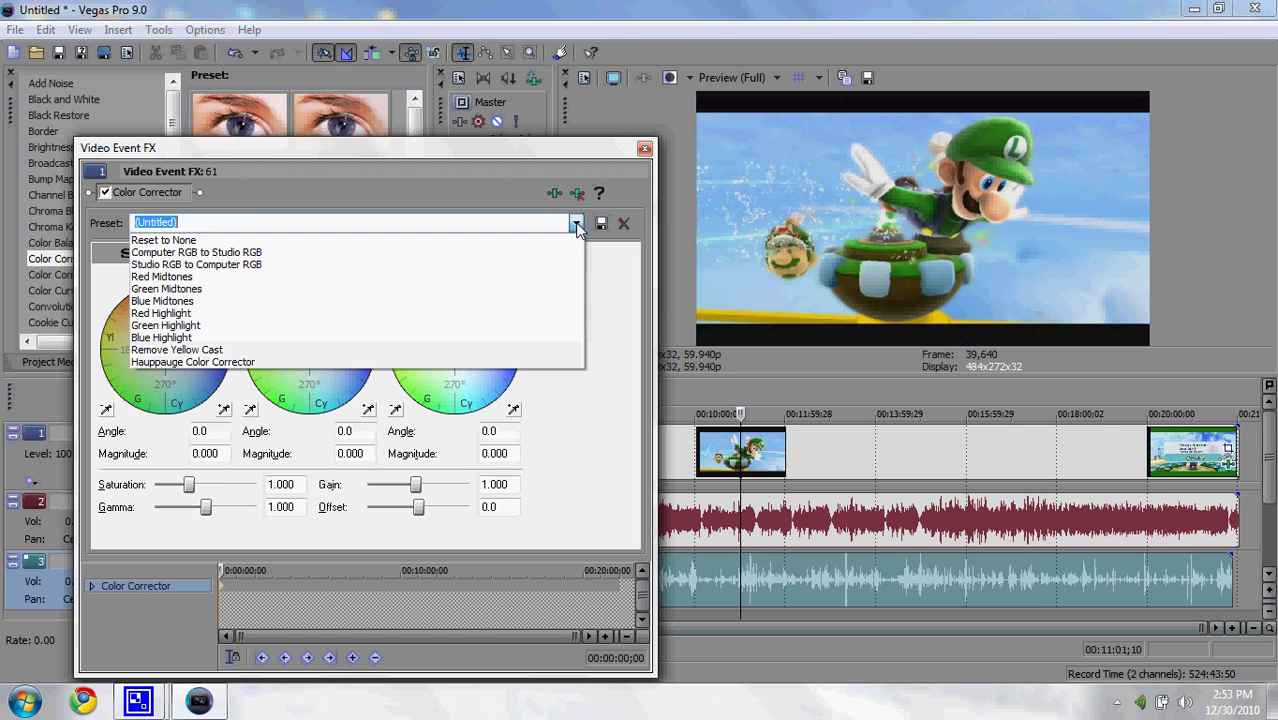
pyautogui.click(470, 362)
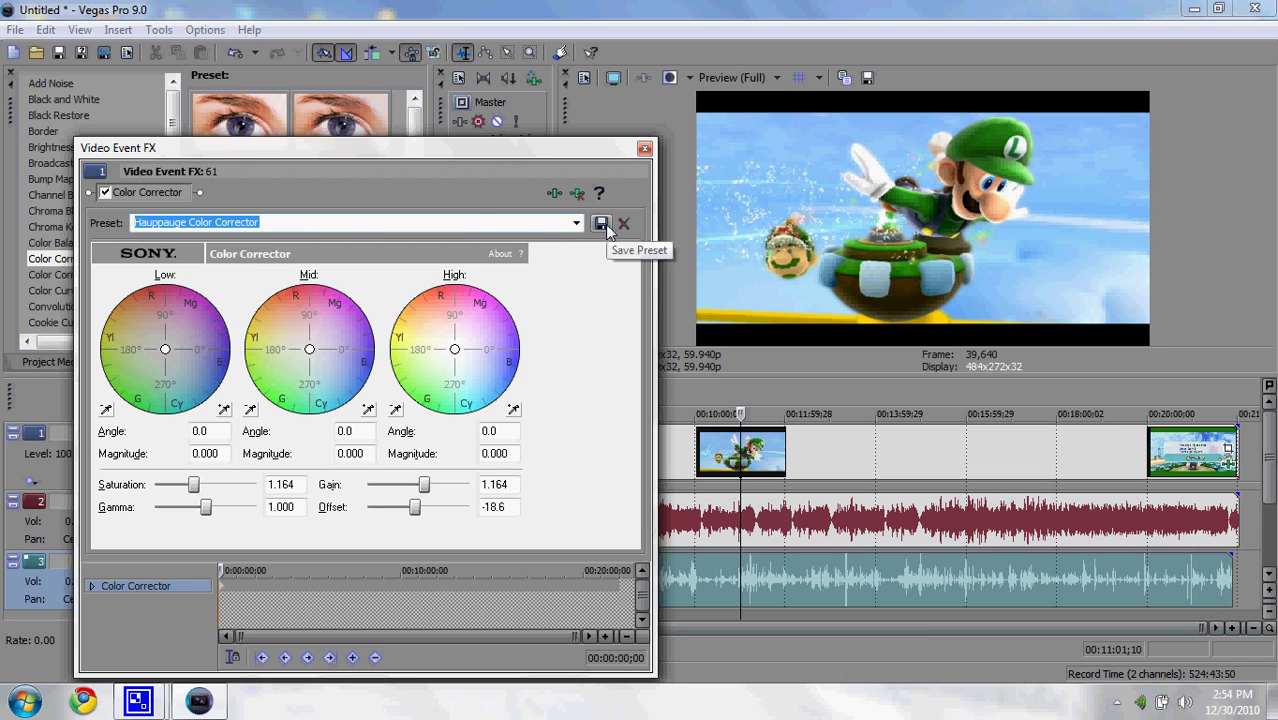
pyautogui.click(576, 222)
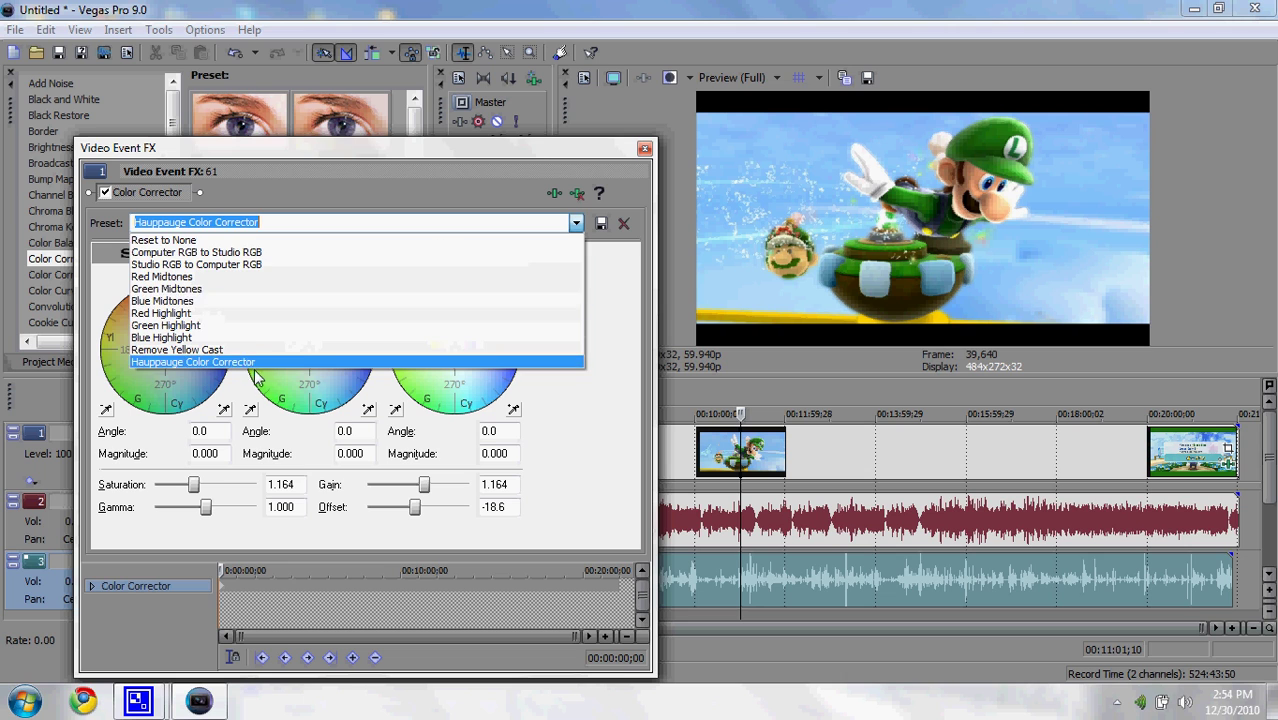
pyautogui.click(255, 366)
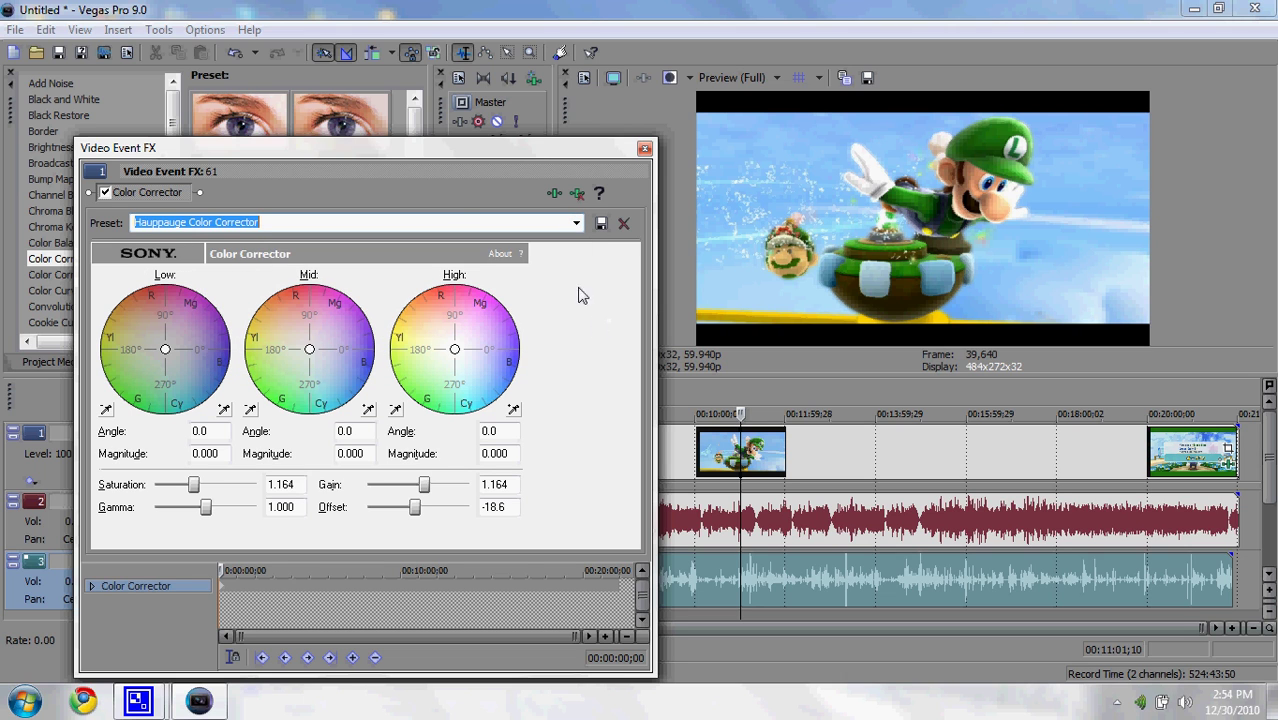
pyautogui.click(645, 150)
pyautogui.moveTo(173, 130); pyautogui.dragTo(135, 268)
# Add Sharpen (amount 0.000) after Color Corrector on the clip and close Video Event FX.
pyautogui.click(48, 235)
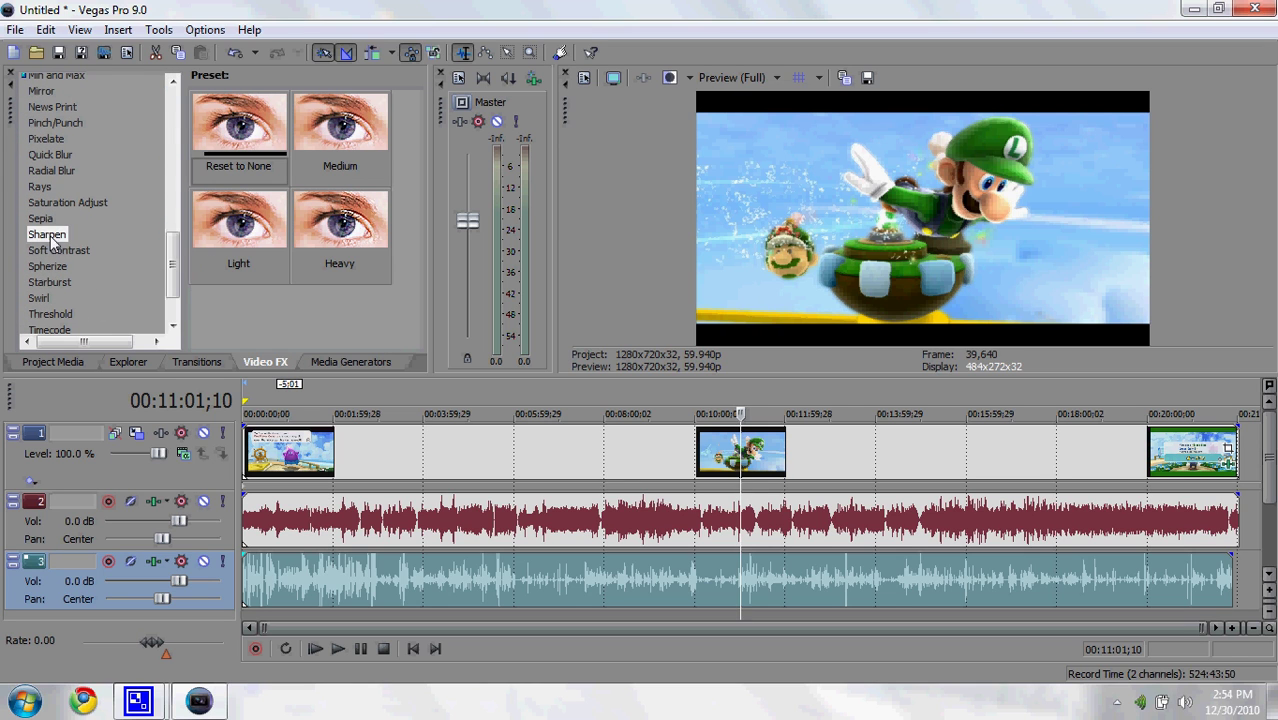
pyautogui.moveTo(338, 440); pyautogui.dragTo(340, 442)
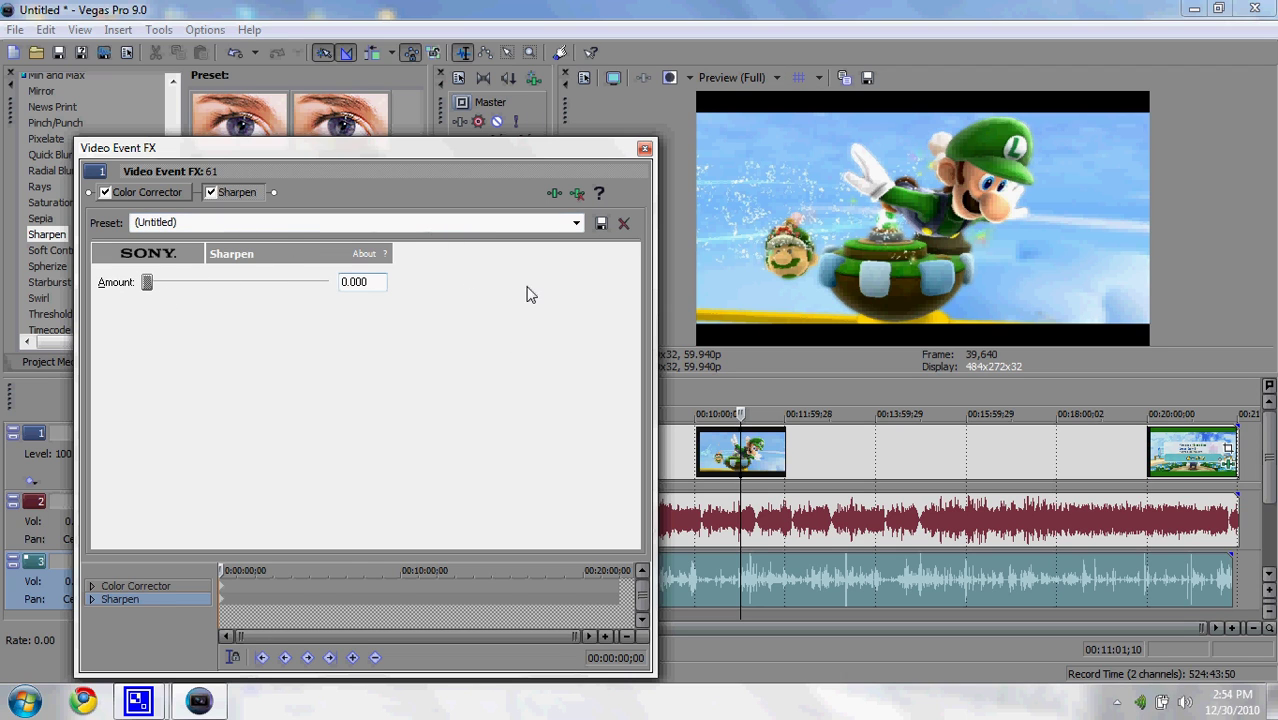
pyautogui.click(644, 149)
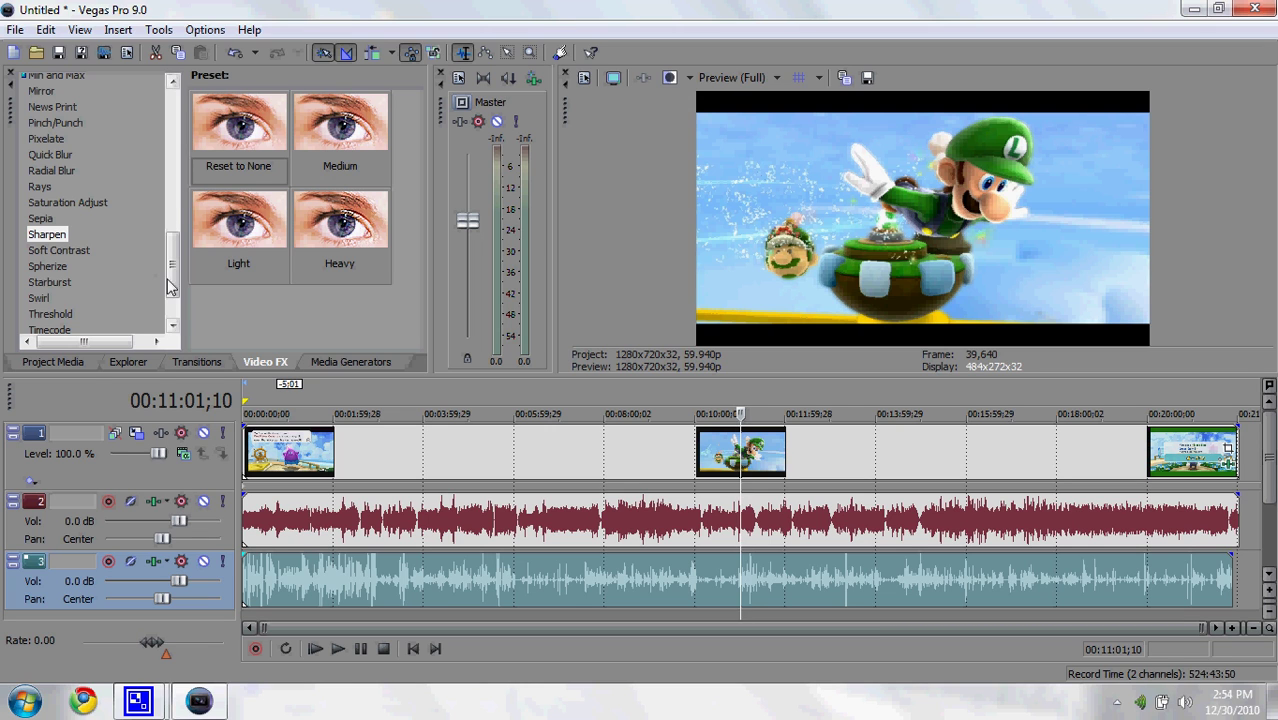
pyautogui.moveTo(170, 286); pyautogui.dragTo(168, 108)
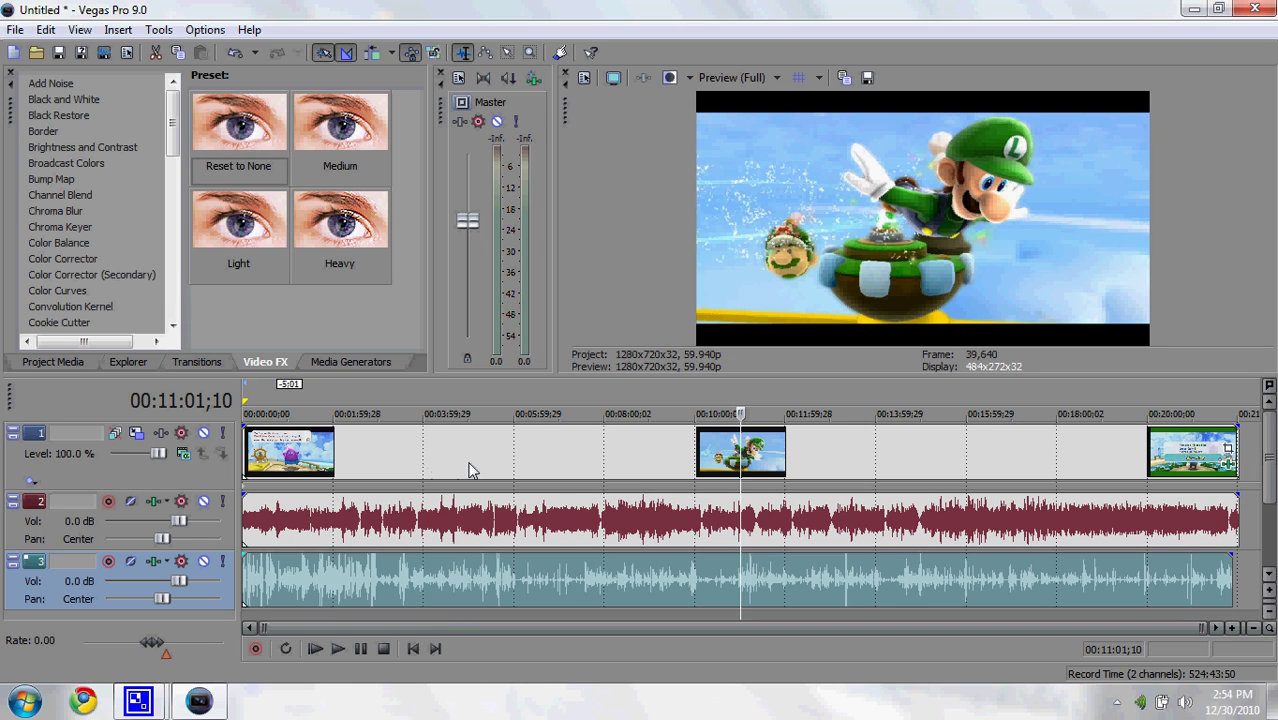
# Return to Project Media and scrub the timeline, settling at 00:11:17;04 on Yoshi Star Galaxy.
pyautogui.click(68, 360)
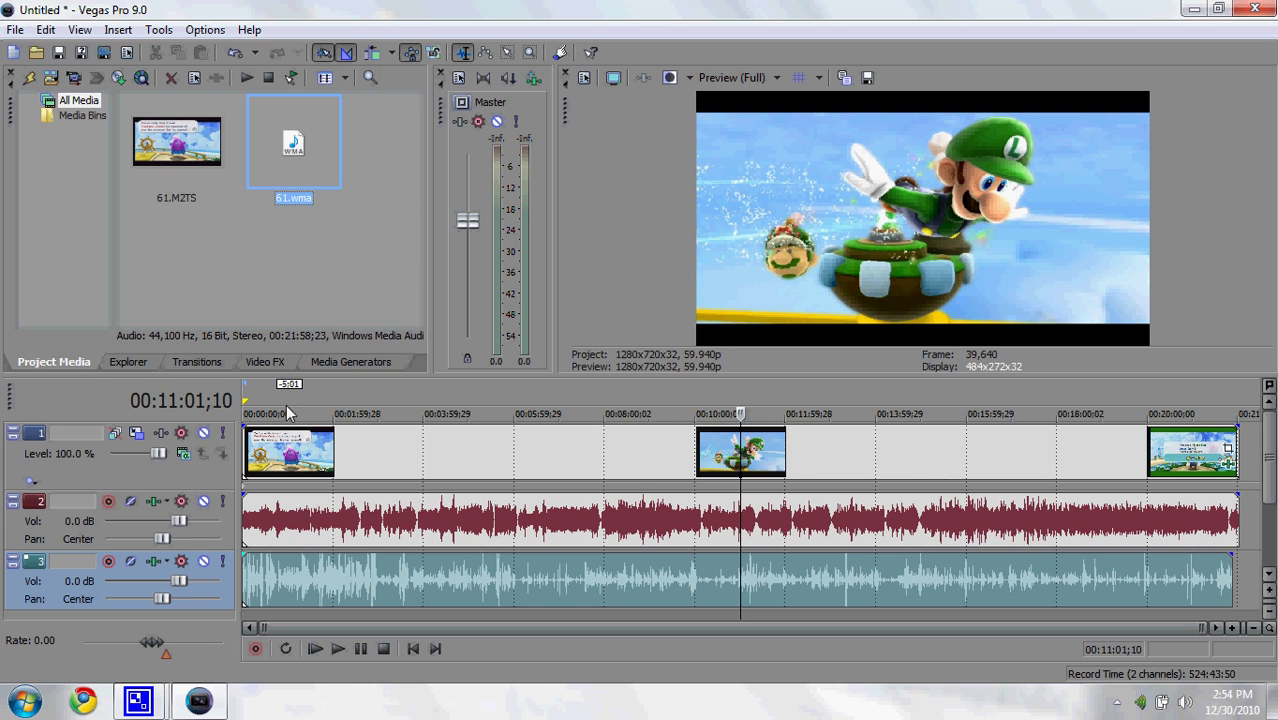
pyautogui.click(429, 396)
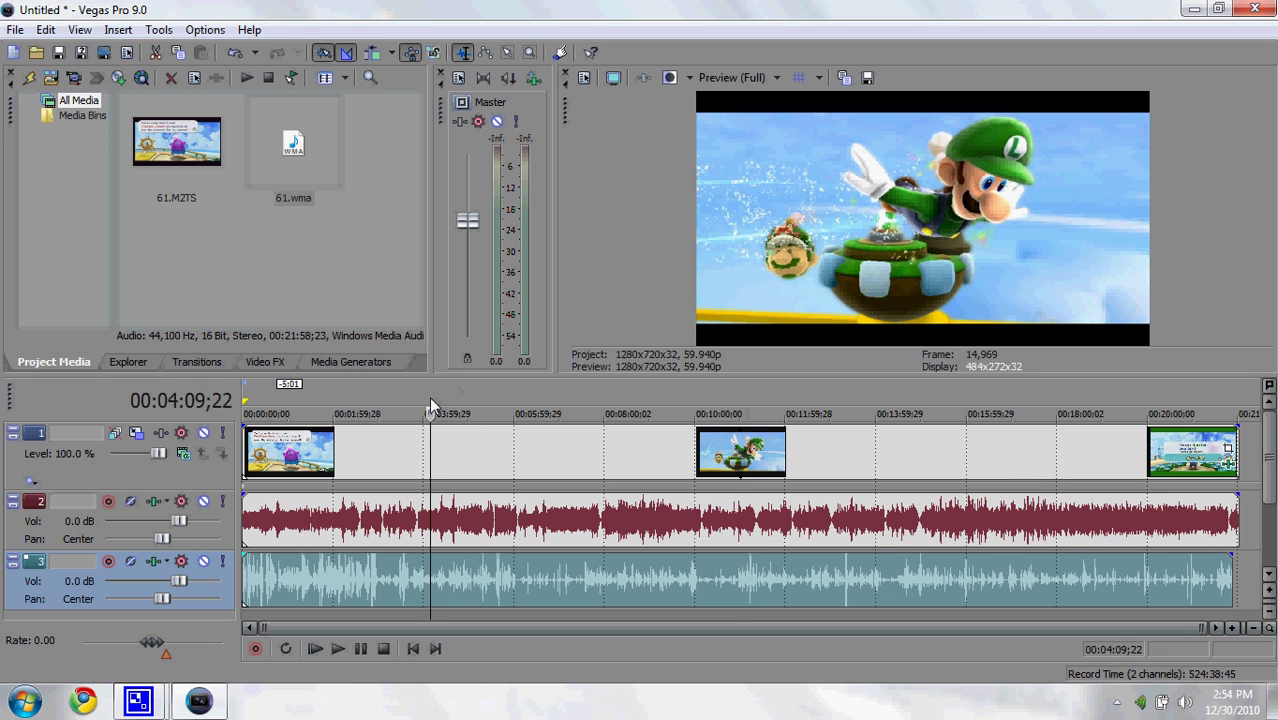
pyautogui.click(726, 394)
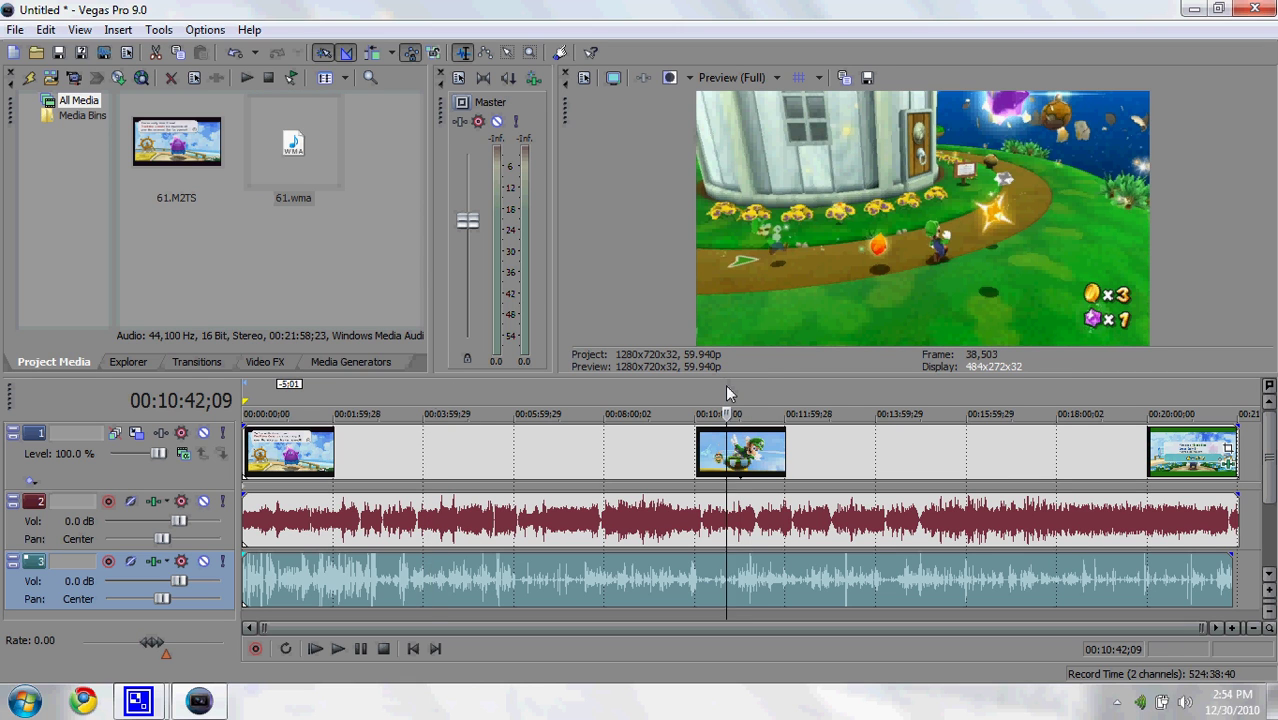
pyautogui.click(738, 392)
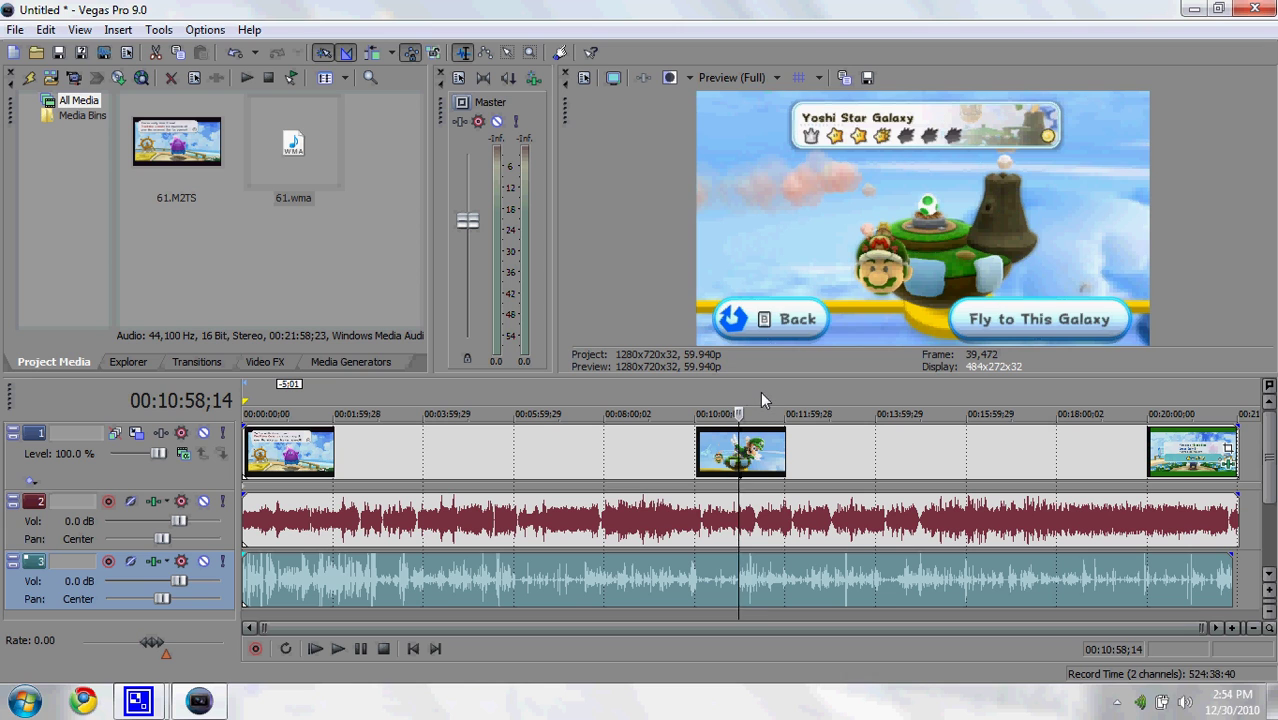
pyautogui.click(759, 393)
pyautogui.click(750, 391)
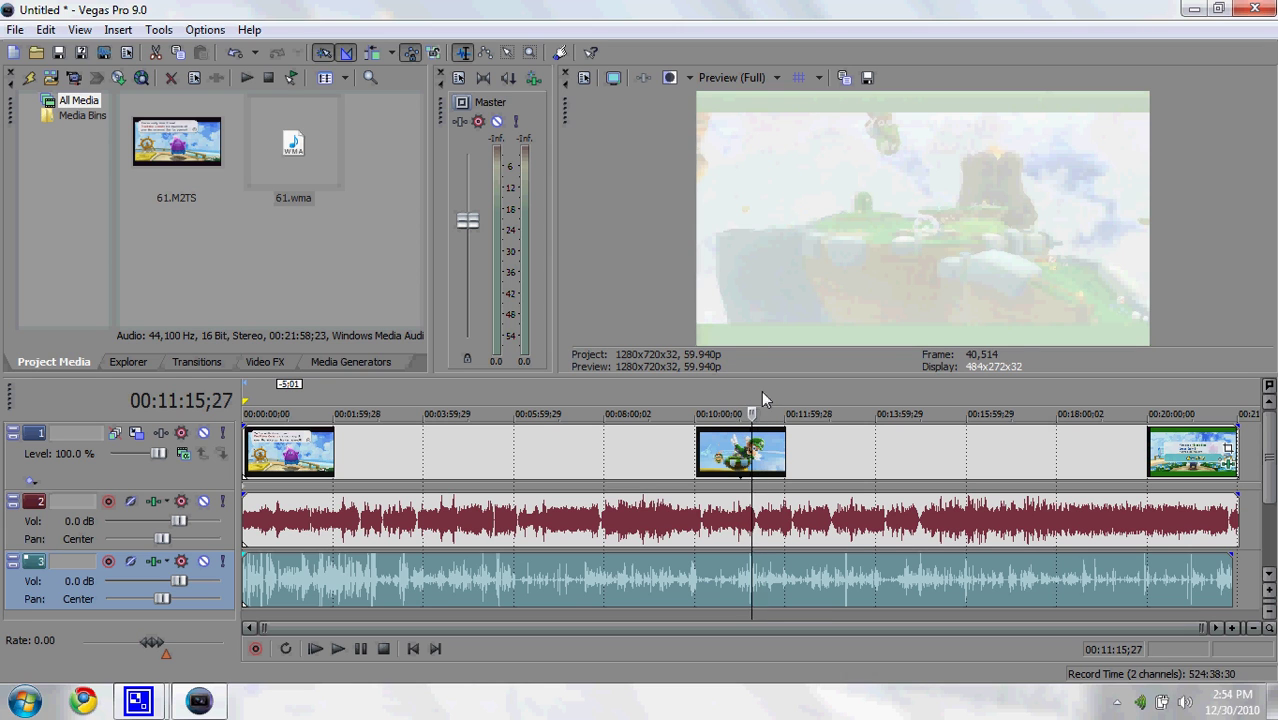
pyautogui.click(761, 390)
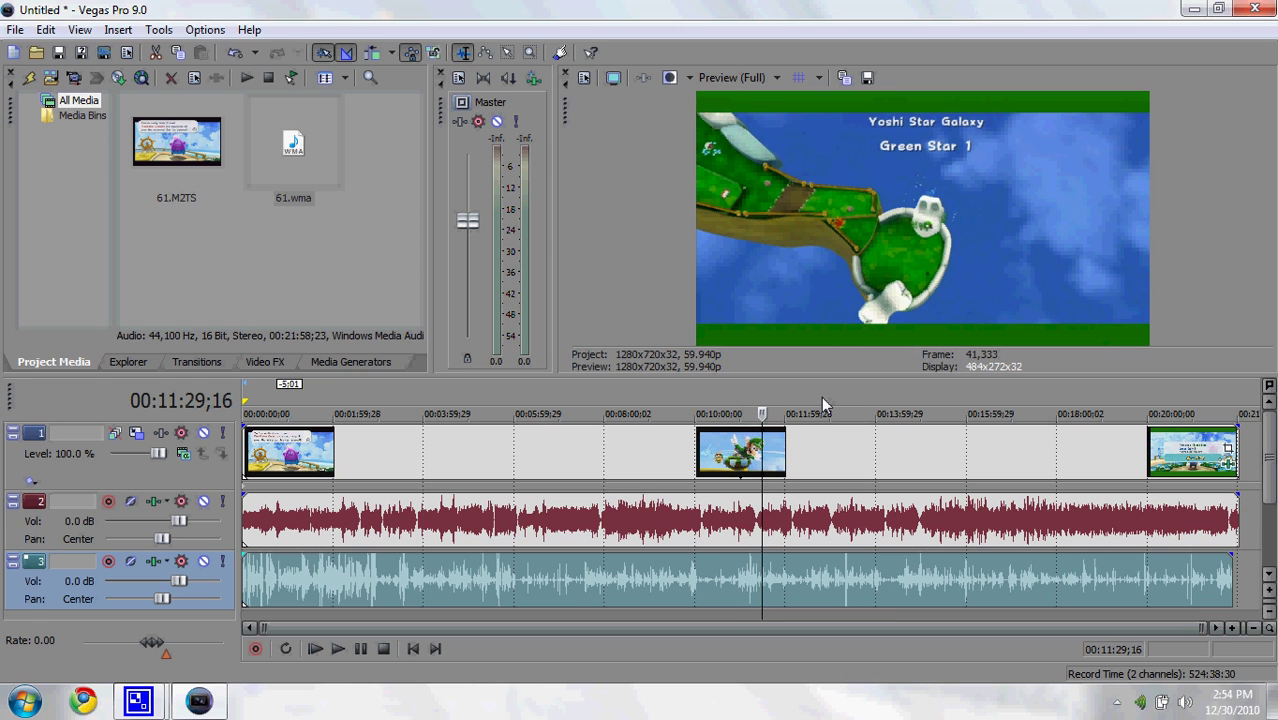
pyautogui.click(746, 390)
pyautogui.click(751, 392)
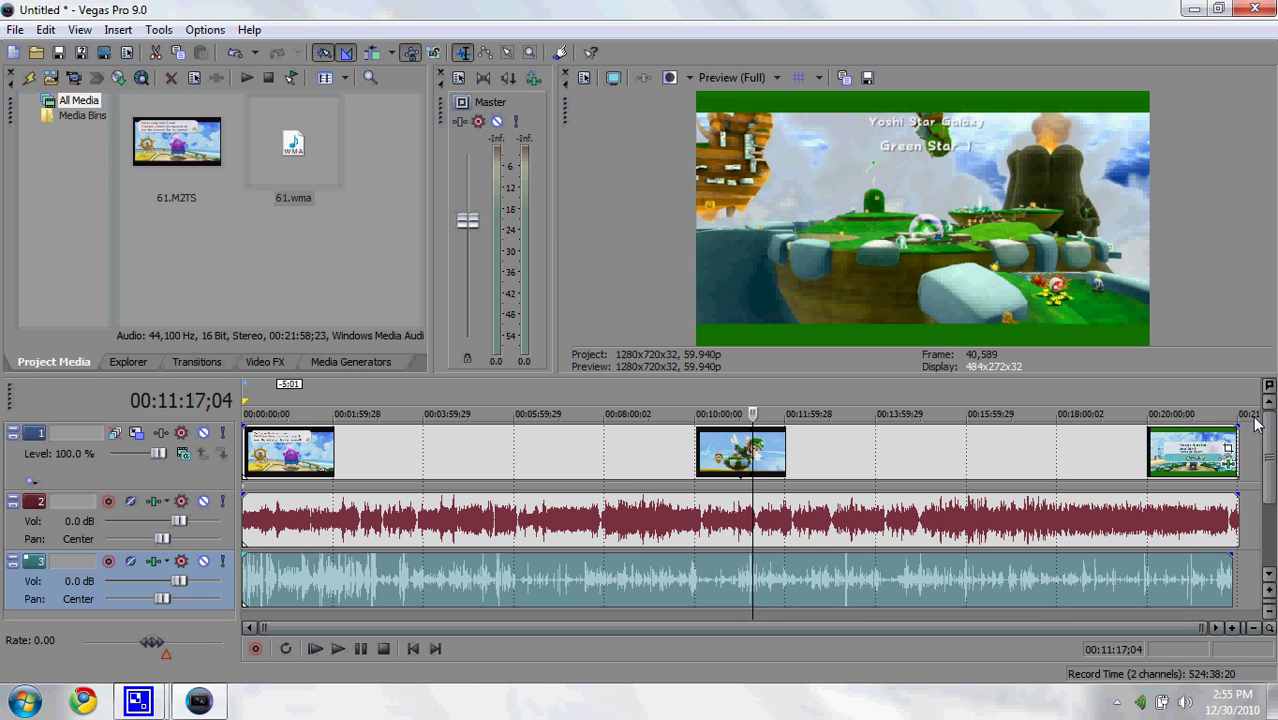
# Open Render As and set output to MainConcept AVC/AAC (*.mp4) with the Hauppauge template.
pyautogui.click(15, 30)
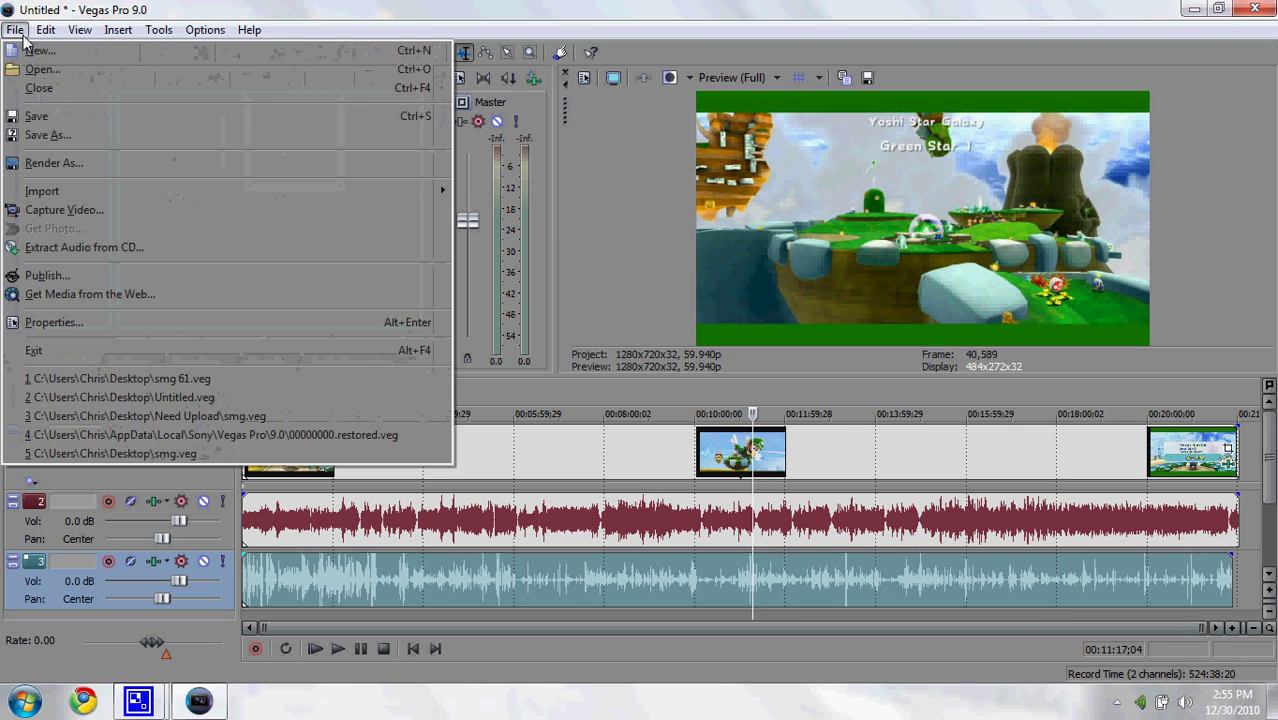
pyautogui.click(40, 162)
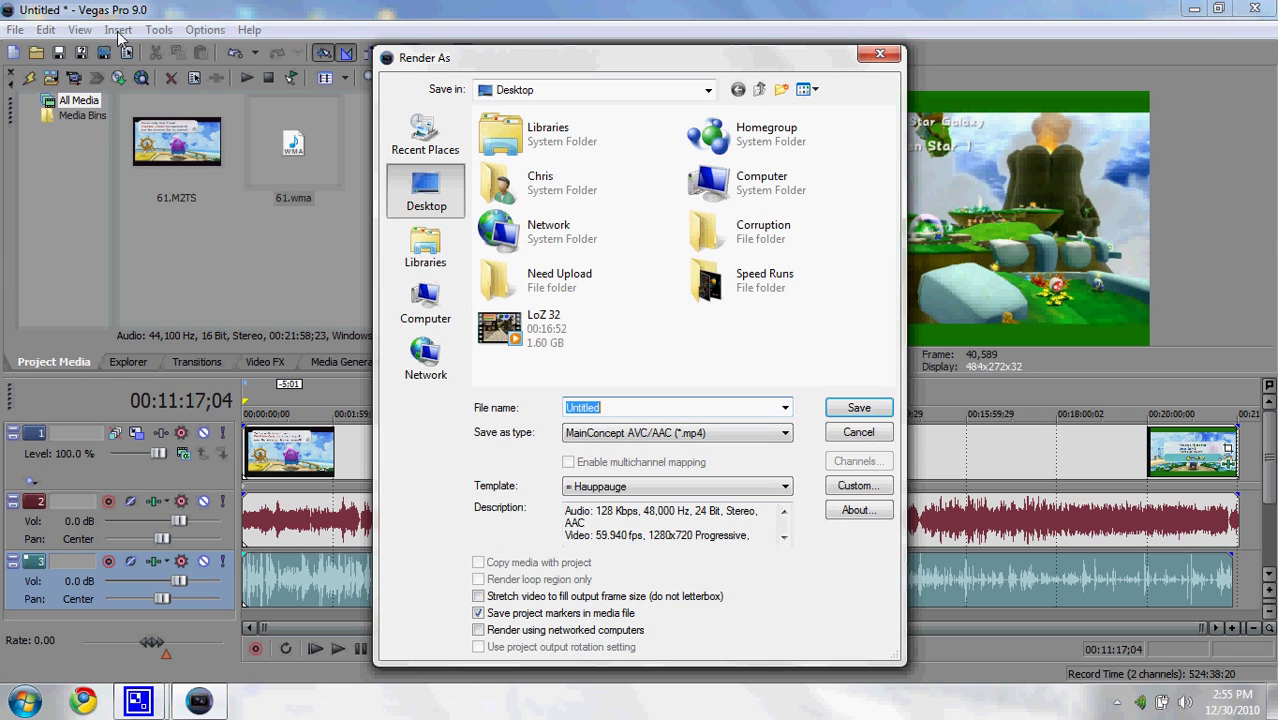
pyautogui.click(767, 443)
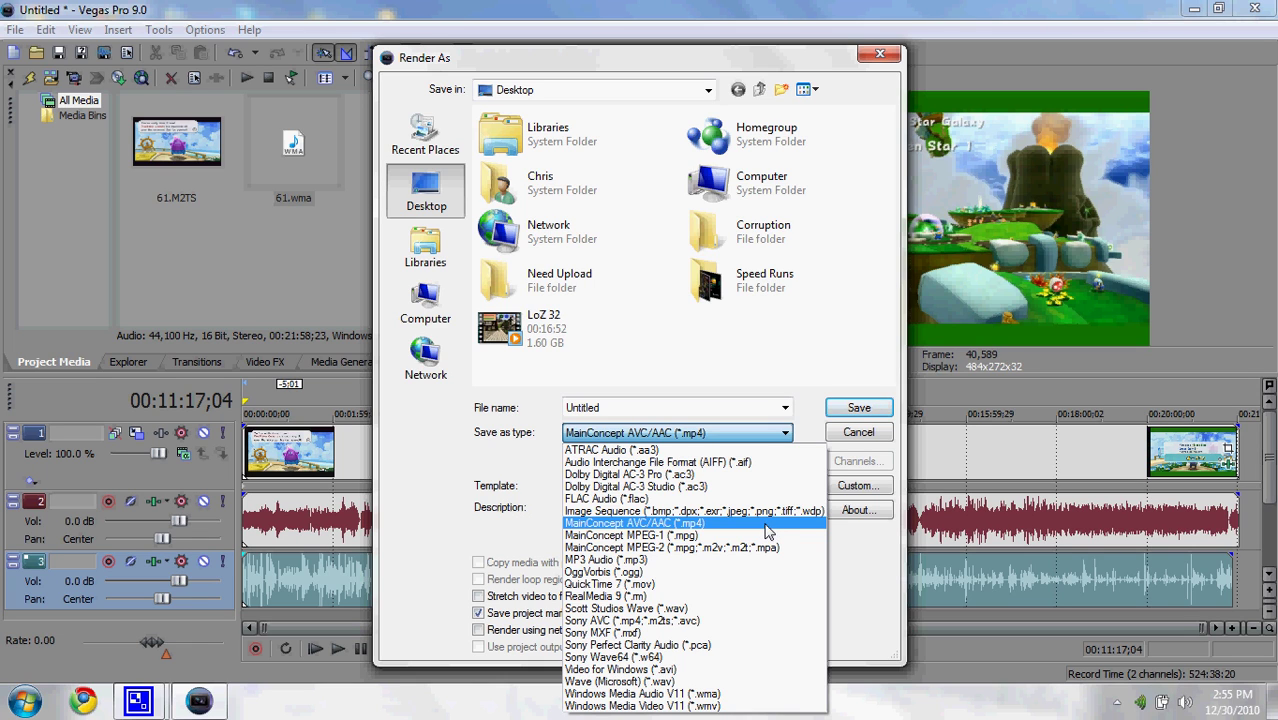
pyautogui.click(768, 530)
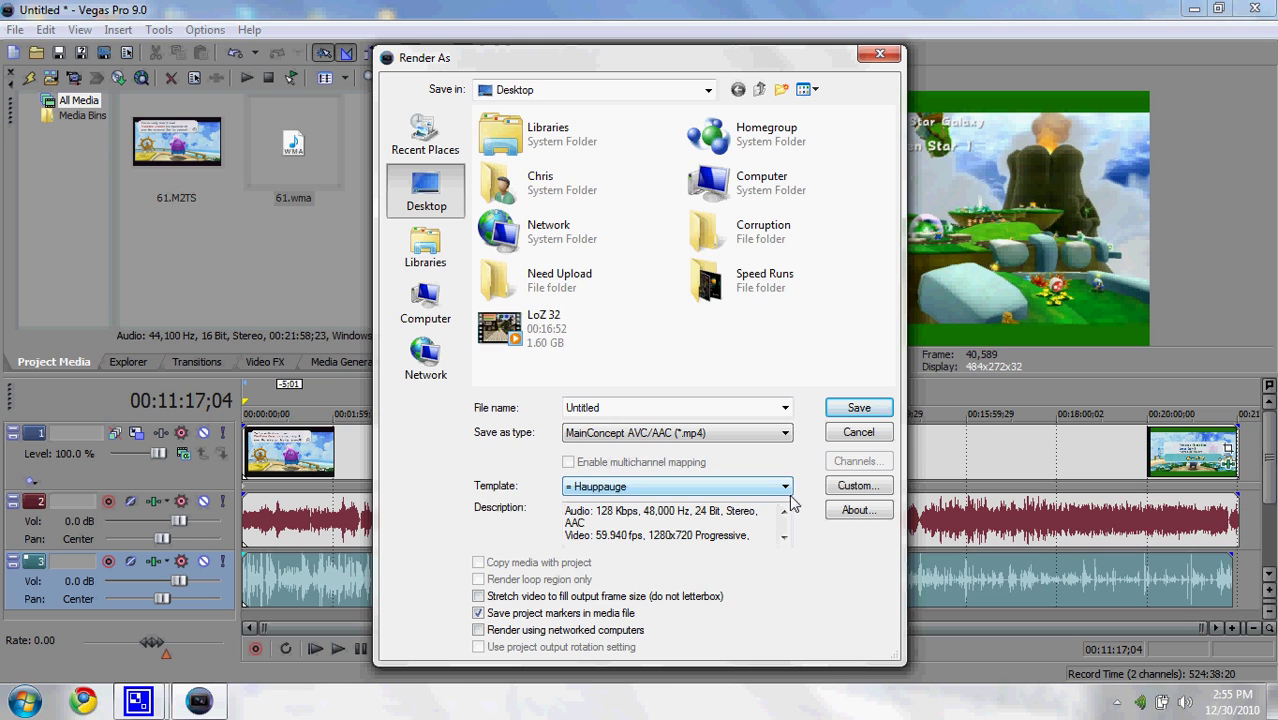
pyautogui.click(779, 490)
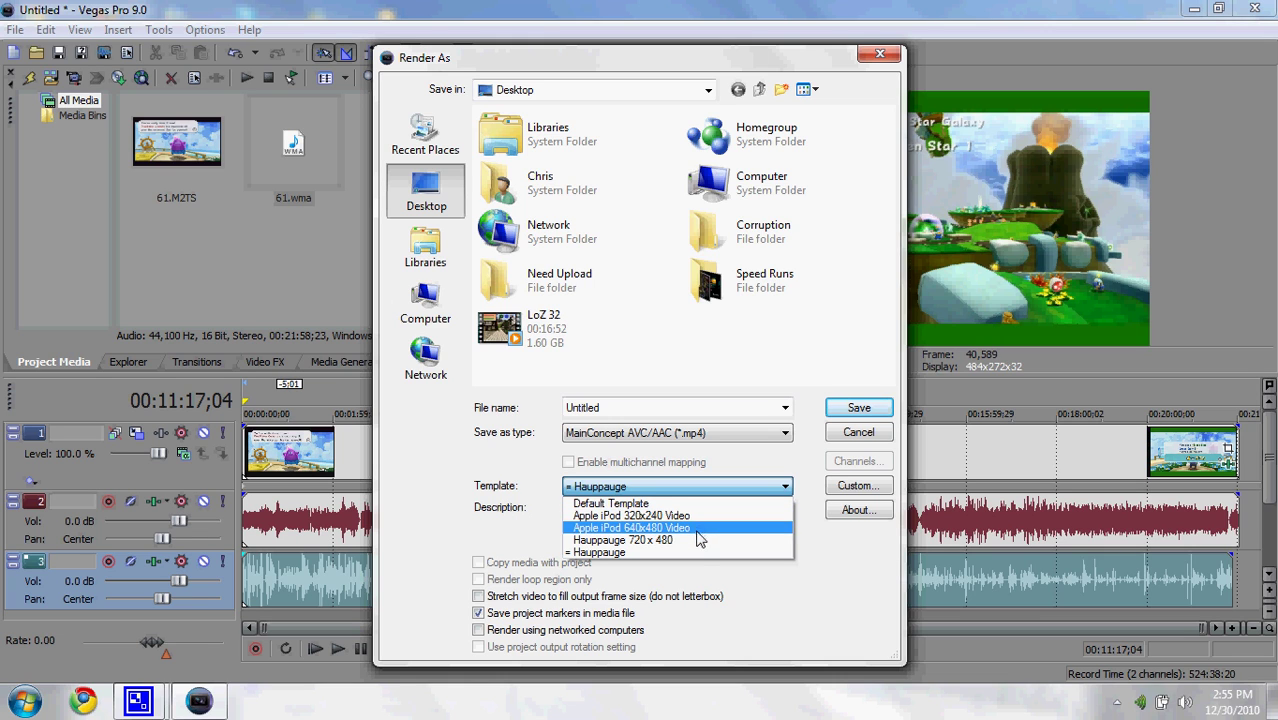
pyautogui.click(702, 556)
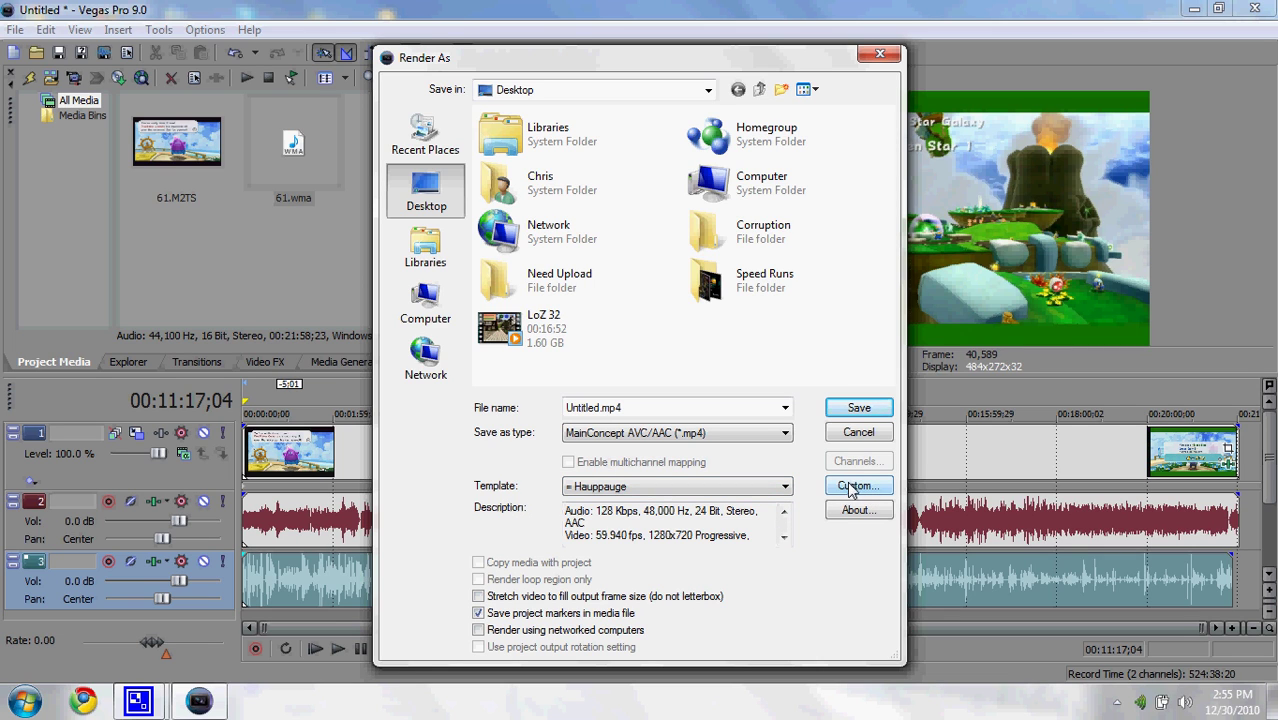
pyautogui.click(848, 487)
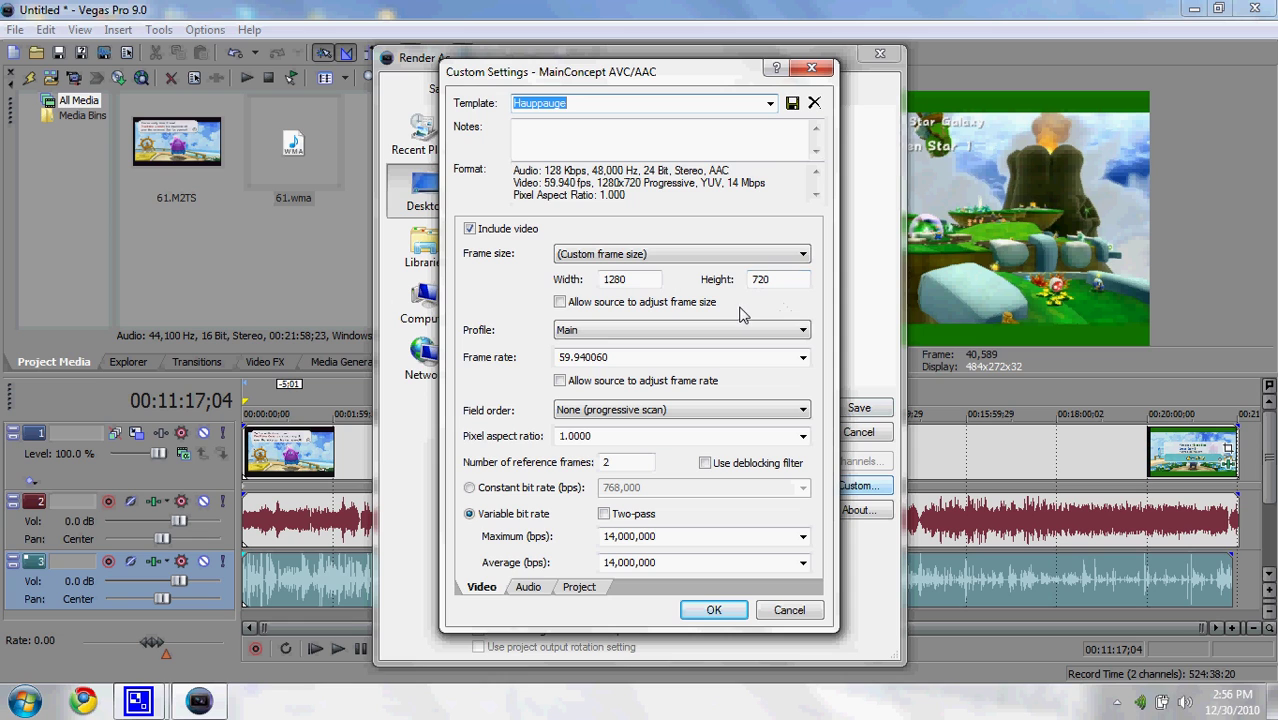
pyautogui.click(593, 331)
pyautogui.click(590, 357)
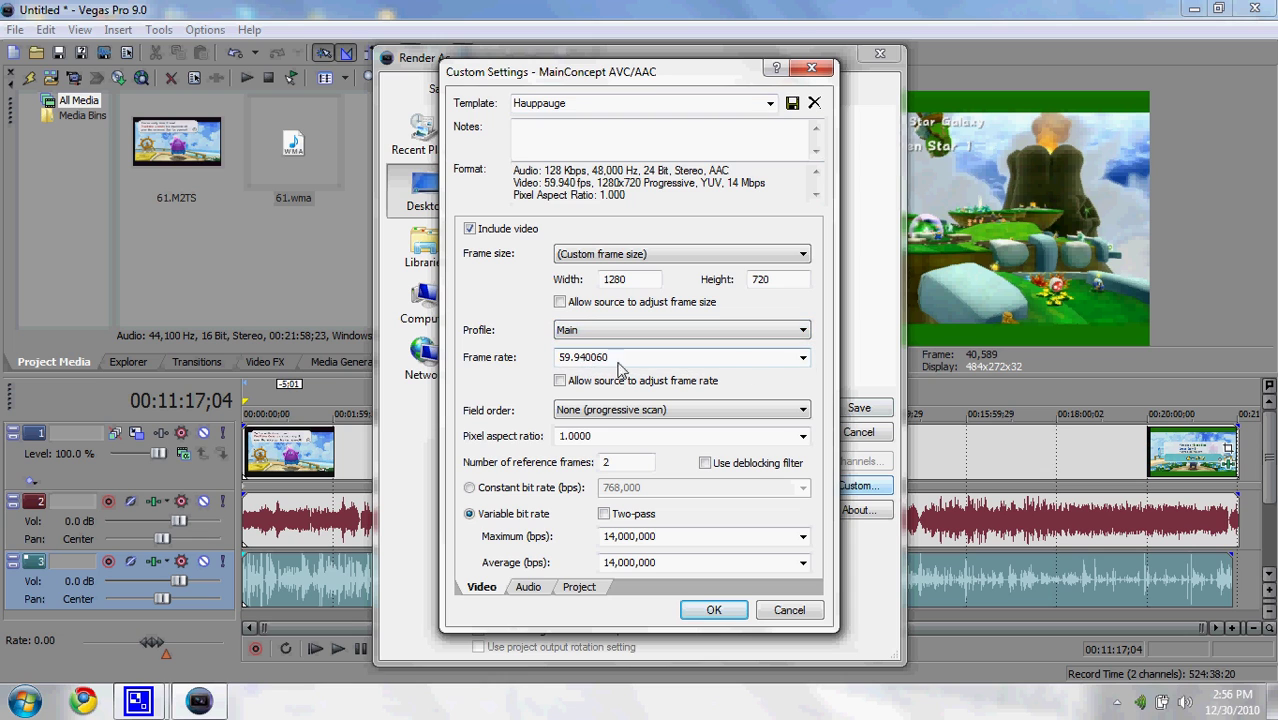
pyautogui.click(803, 360)
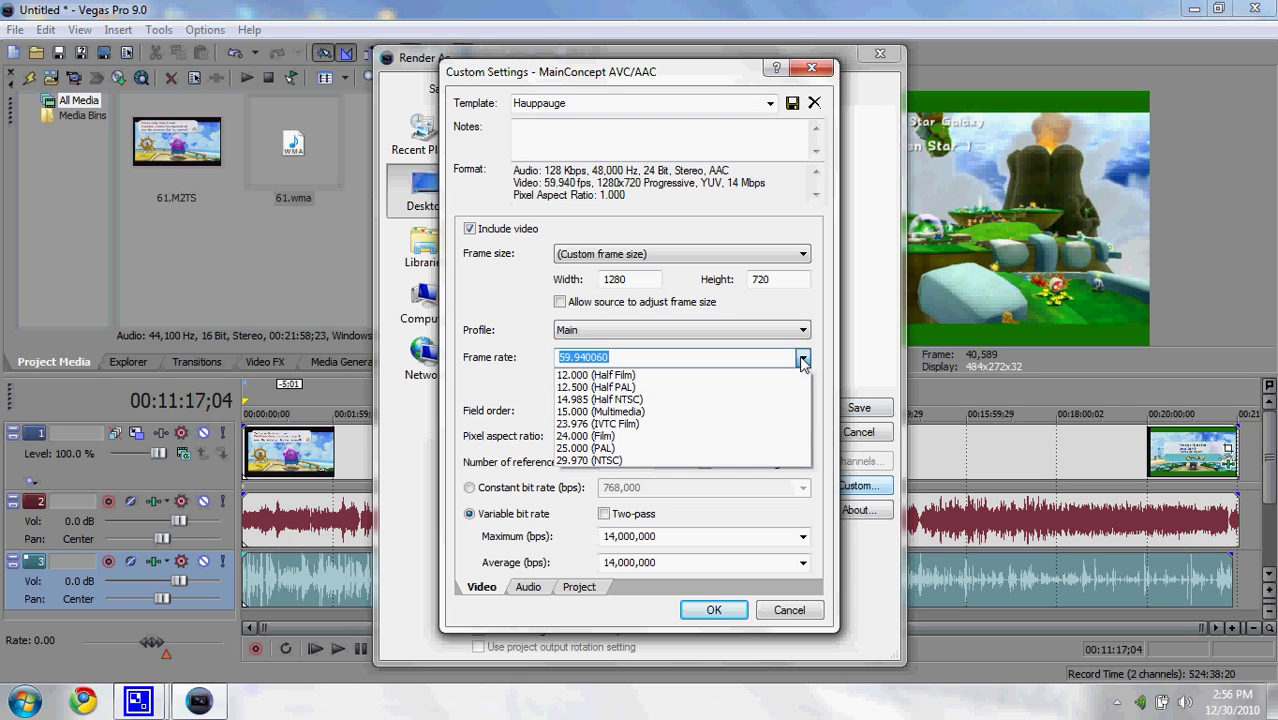
pyautogui.click(803, 360)
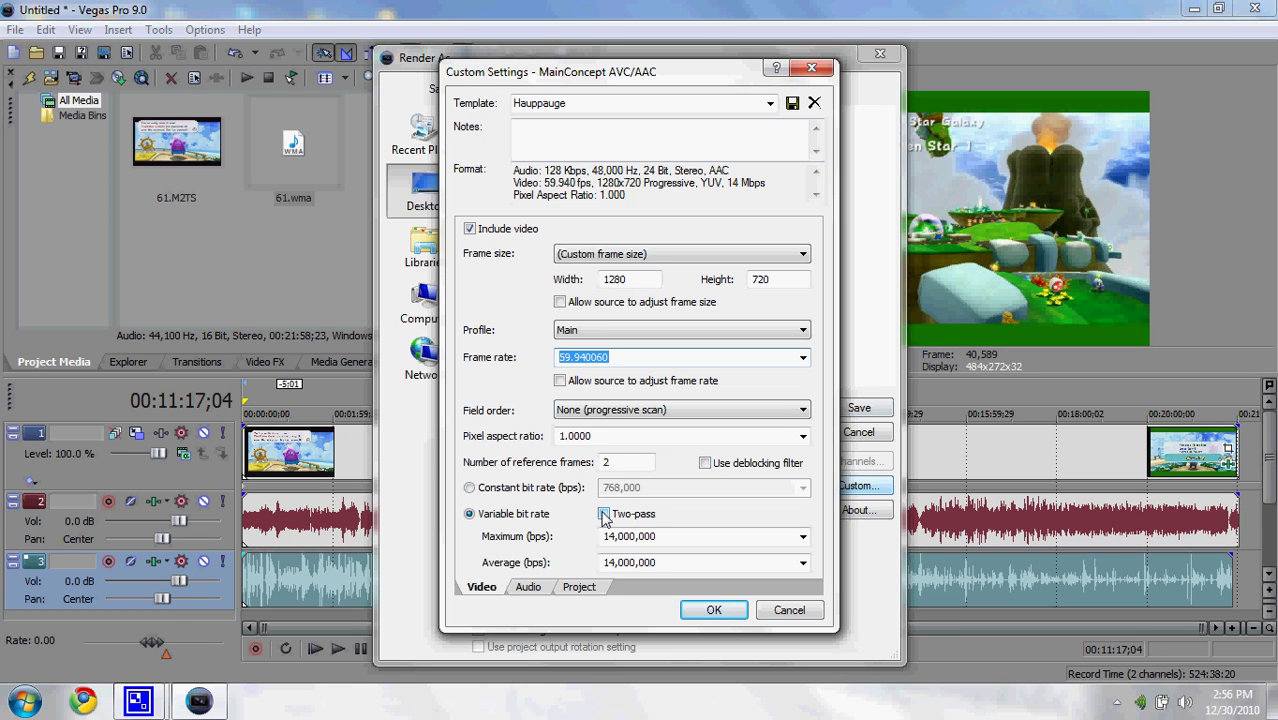
pyautogui.click(803, 537)
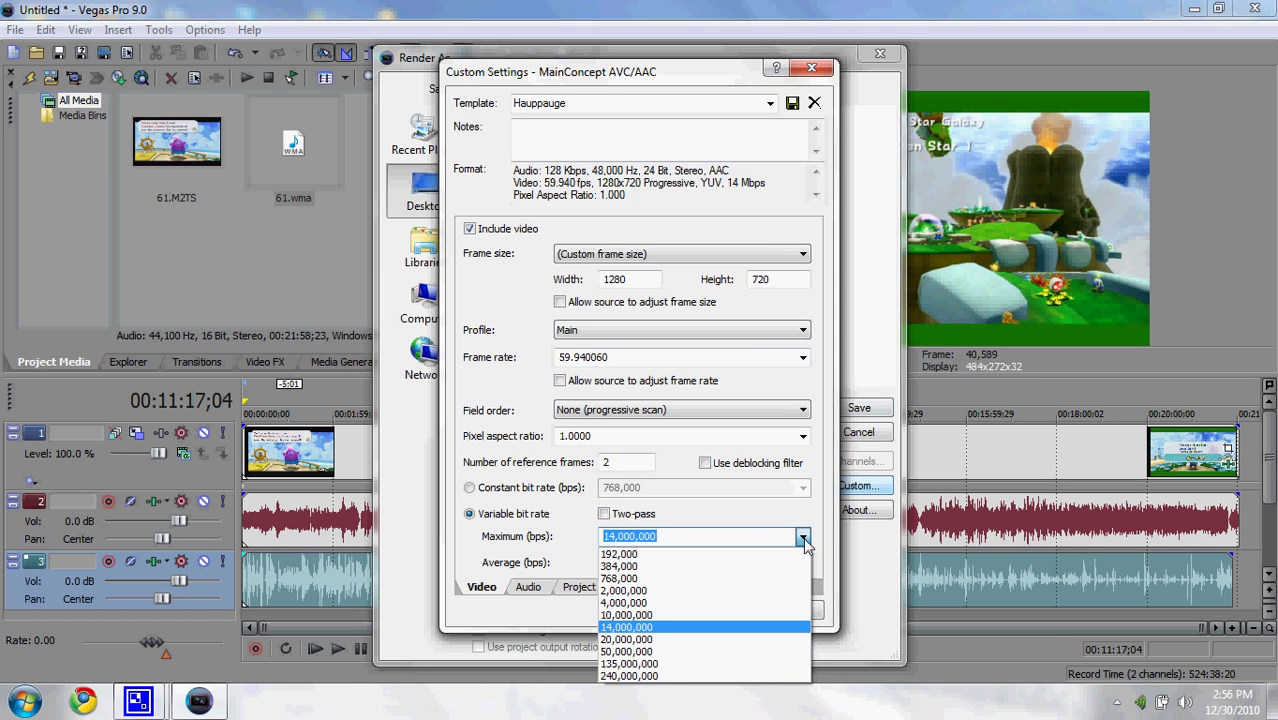
pyautogui.click(803, 537)
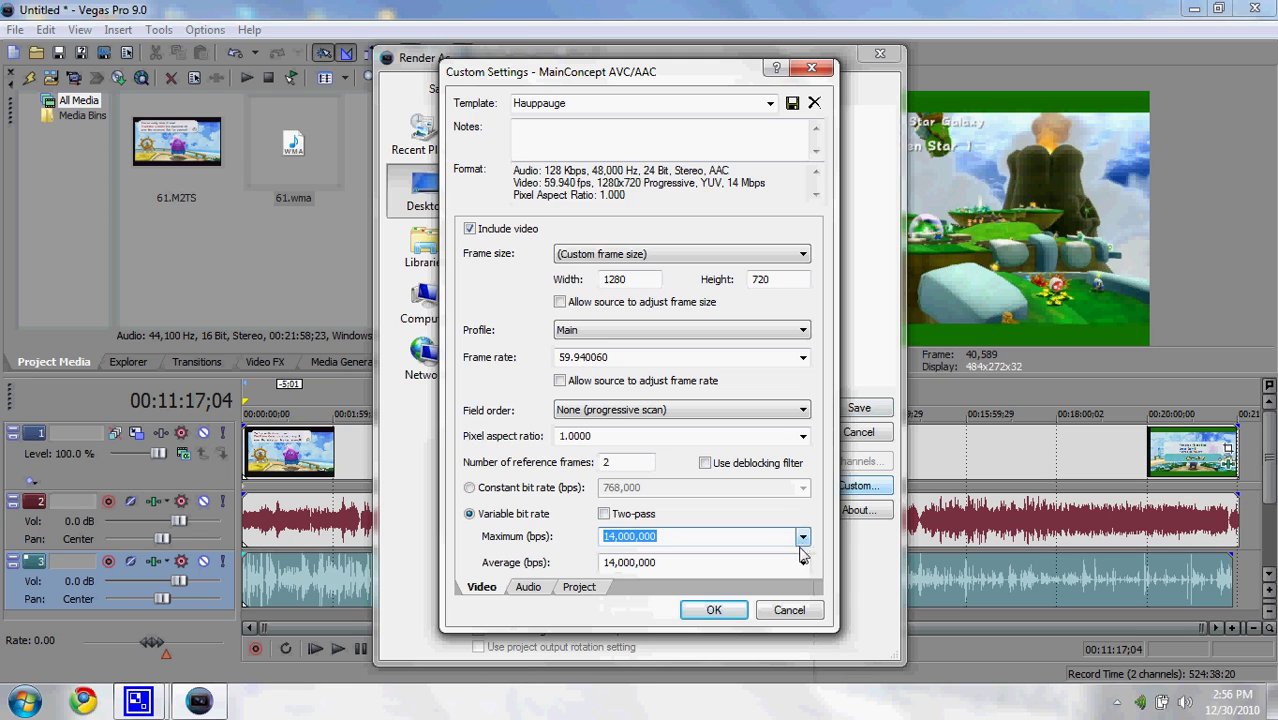
pyautogui.click(803, 563)
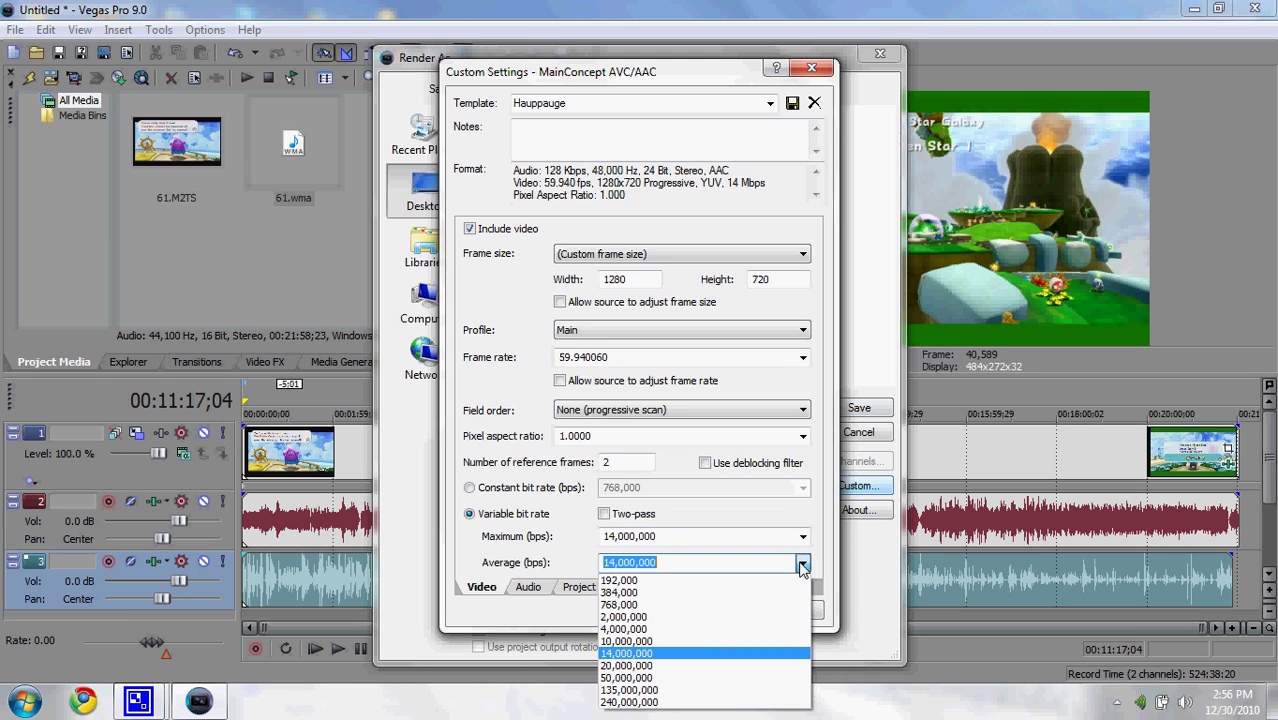
pyautogui.click(802, 565)
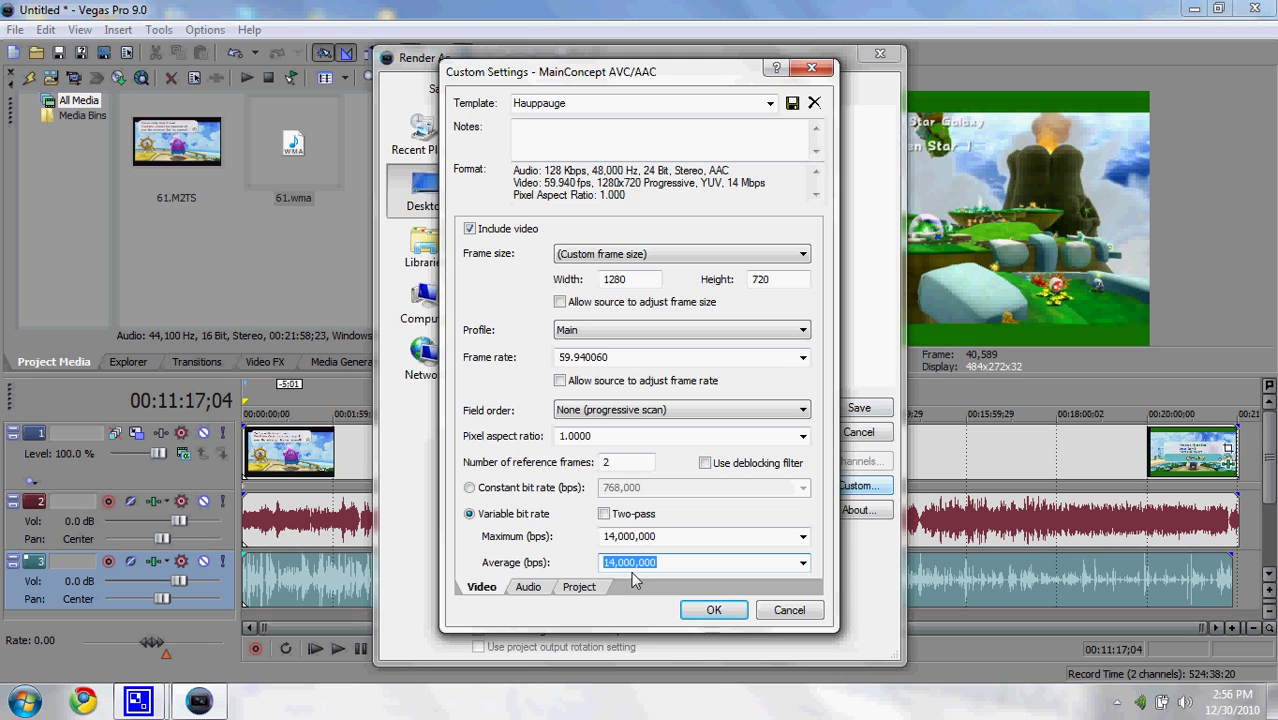
pyautogui.click(802, 538)
pyautogui.click(803, 538)
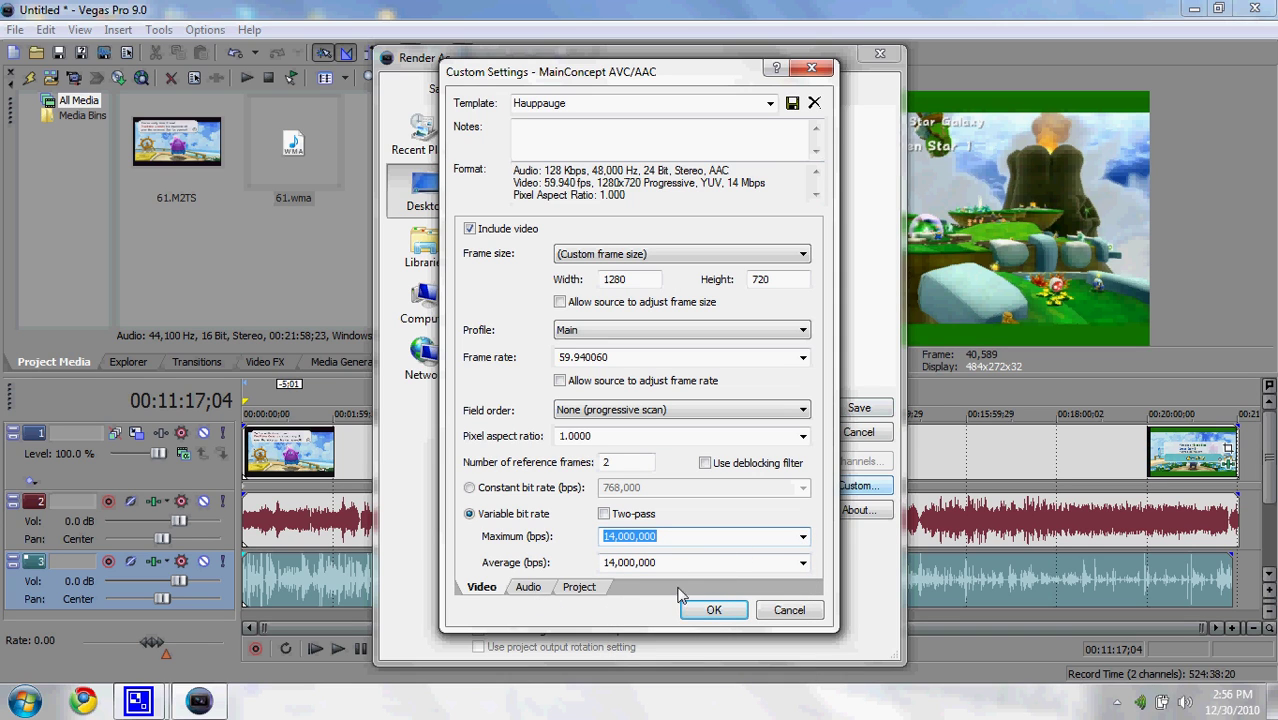
# Review the Audio, Project and Video tabs, then accept the custom 1280x720 settings.
pyautogui.click(529, 590)
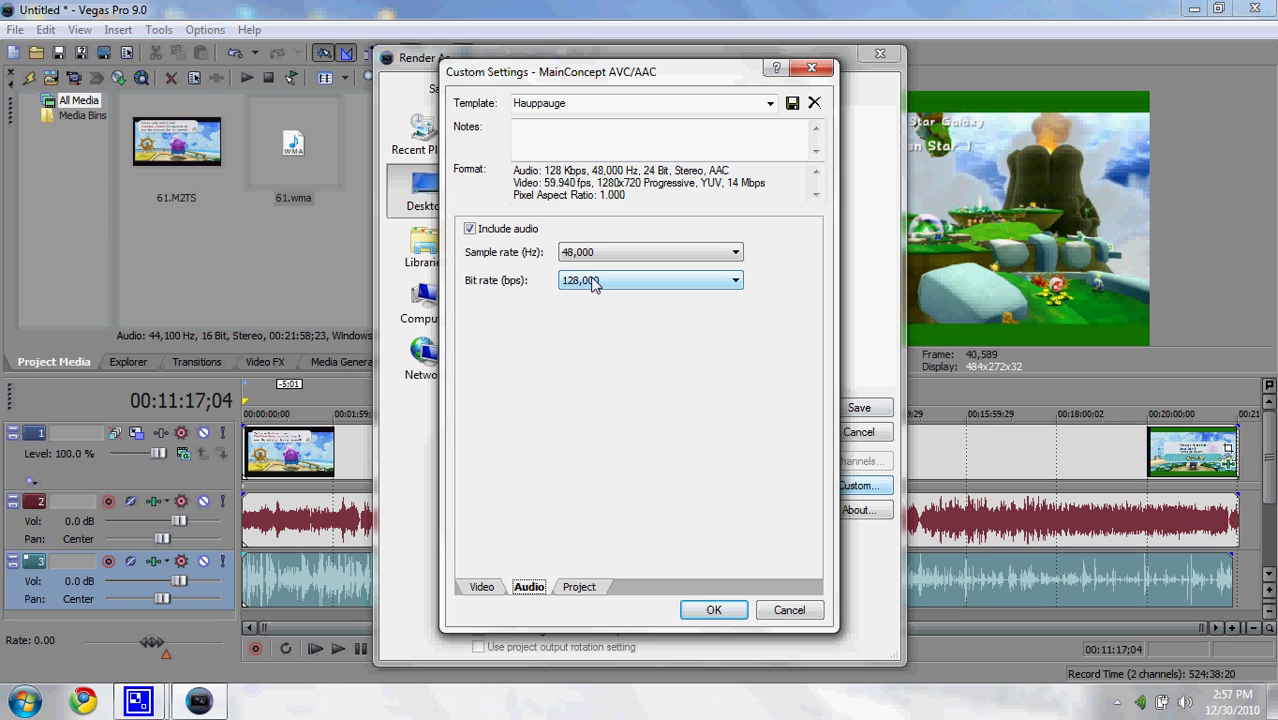
pyautogui.click(596, 588)
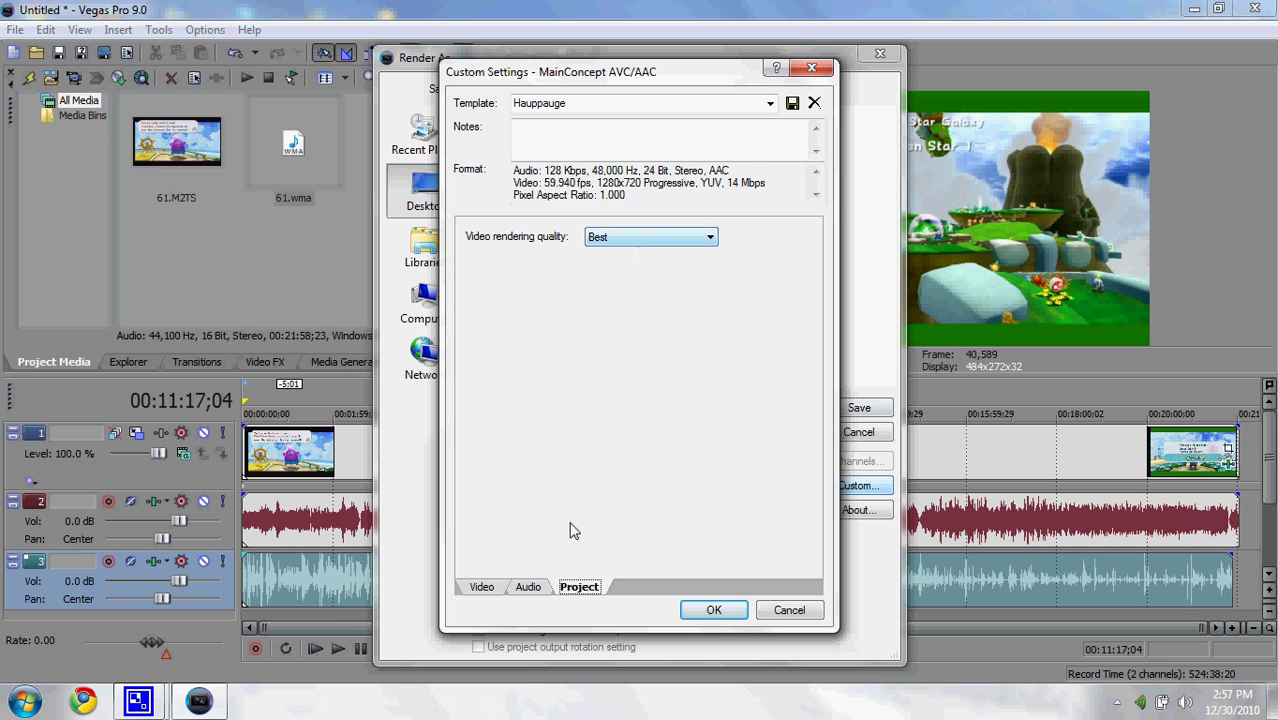
pyautogui.click(485, 586)
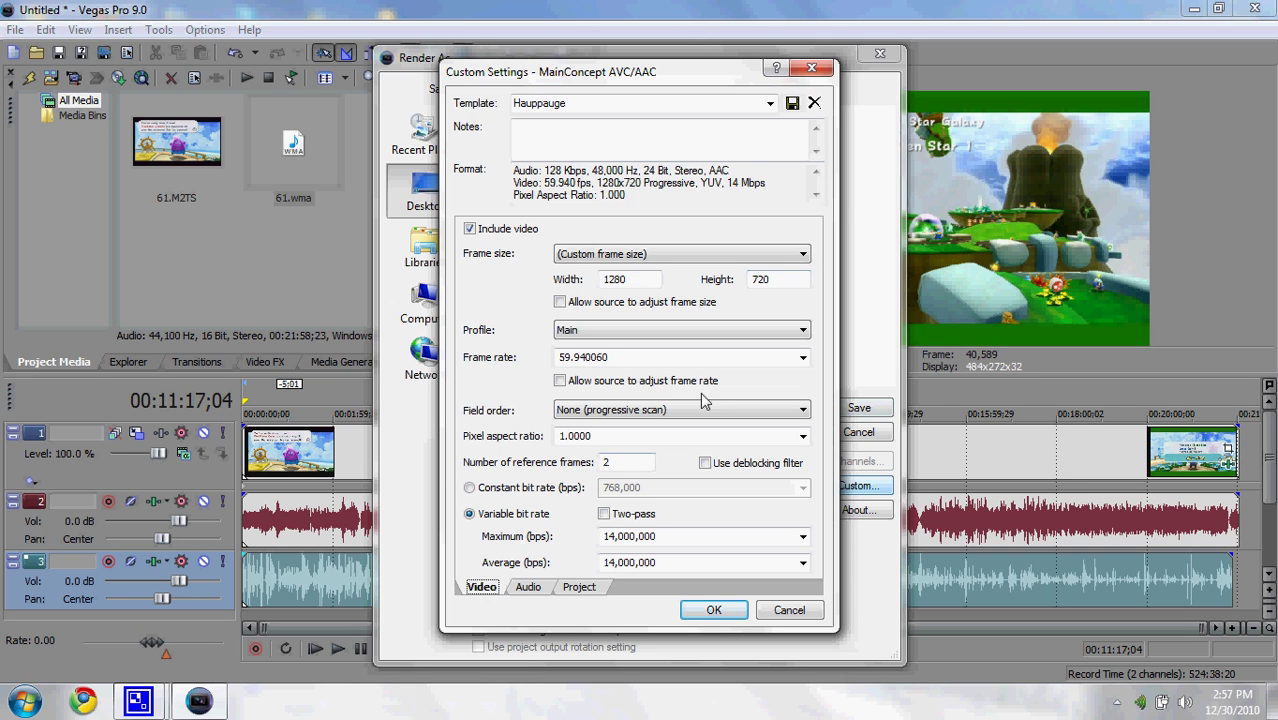
pyautogui.click(527, 590)
pyautogui.click(579, 588)
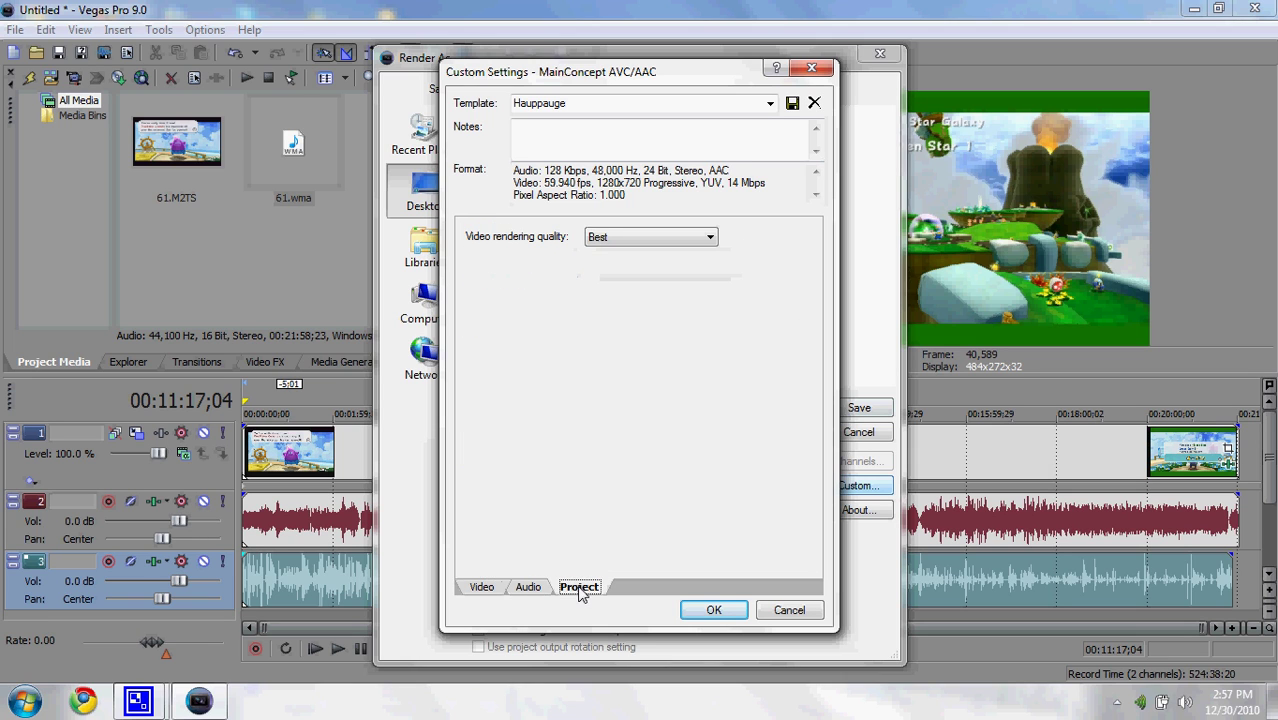
pyautogui.click(479, 590)
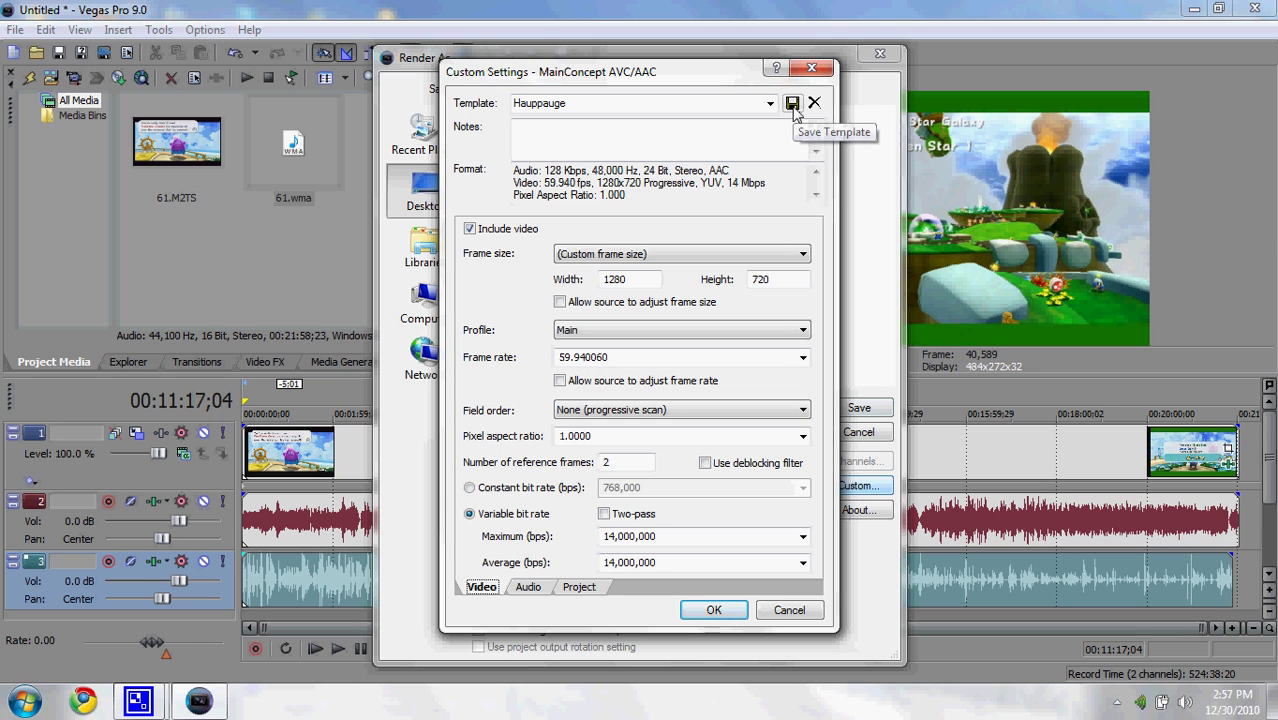
pyautogui.click(714, 610)
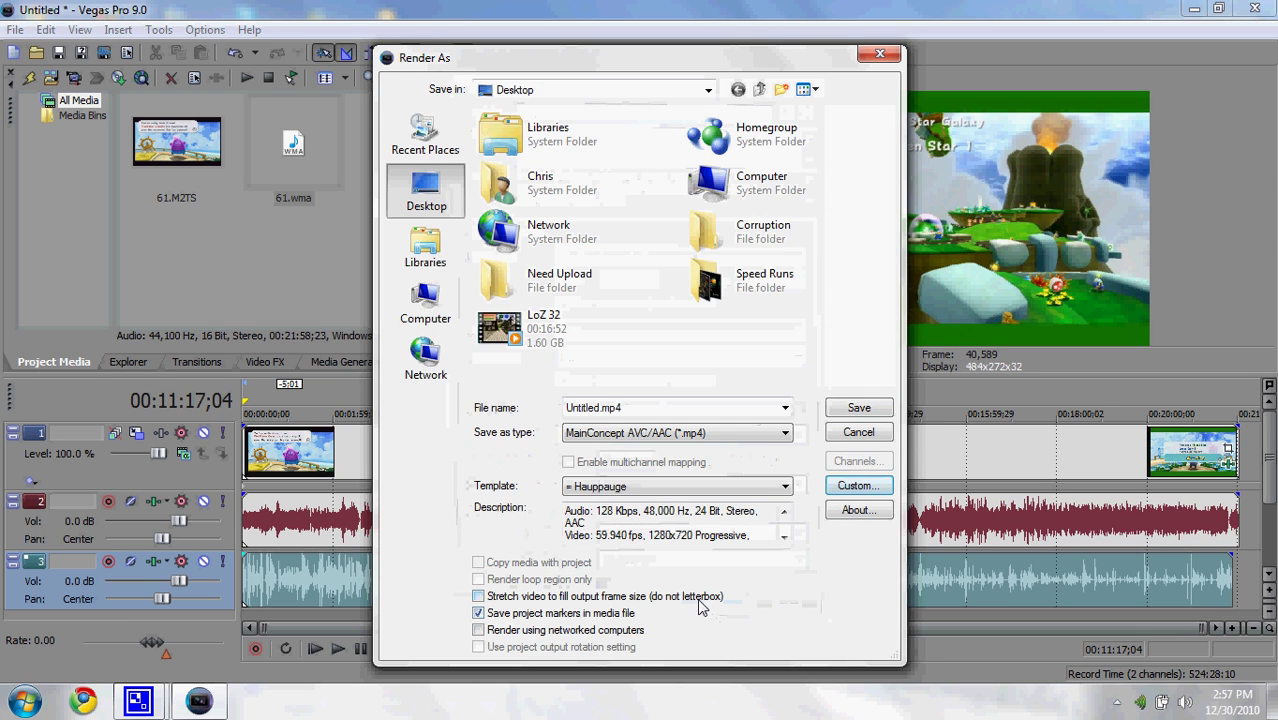
# Rename the render output file to 'Test', then close the Render As dialog.
pyautogui.doubleClick(636, 408)
pyautogui.write('Test')
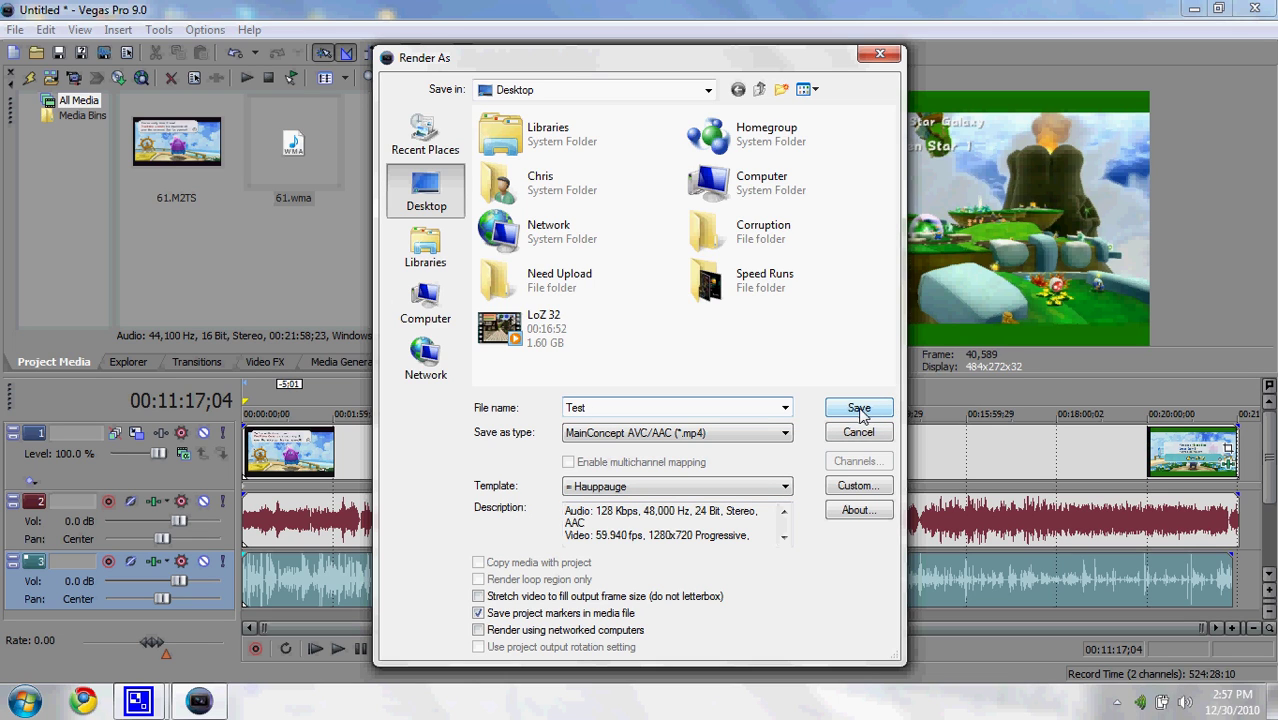
pyautogui.click(889, 60)
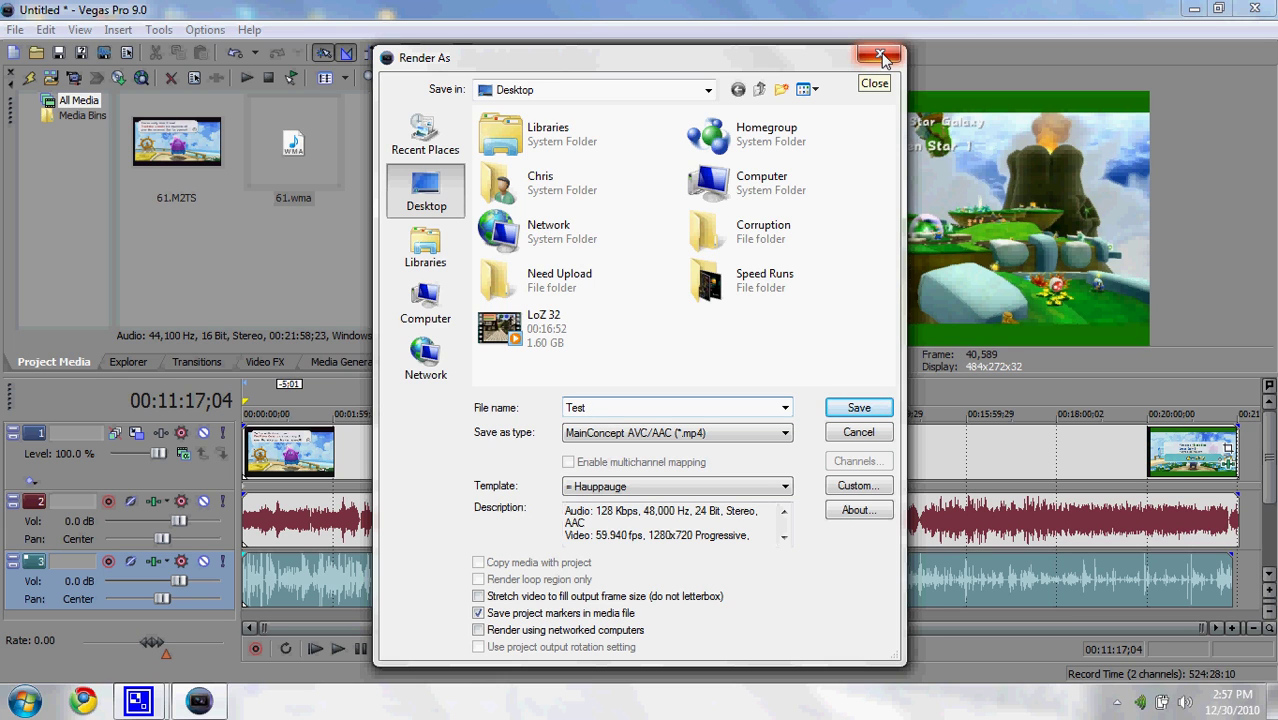
# Quit Vegas without saving the project and bring the CamStudio window back onto the desktop.
pyautogui.click(879, 56)
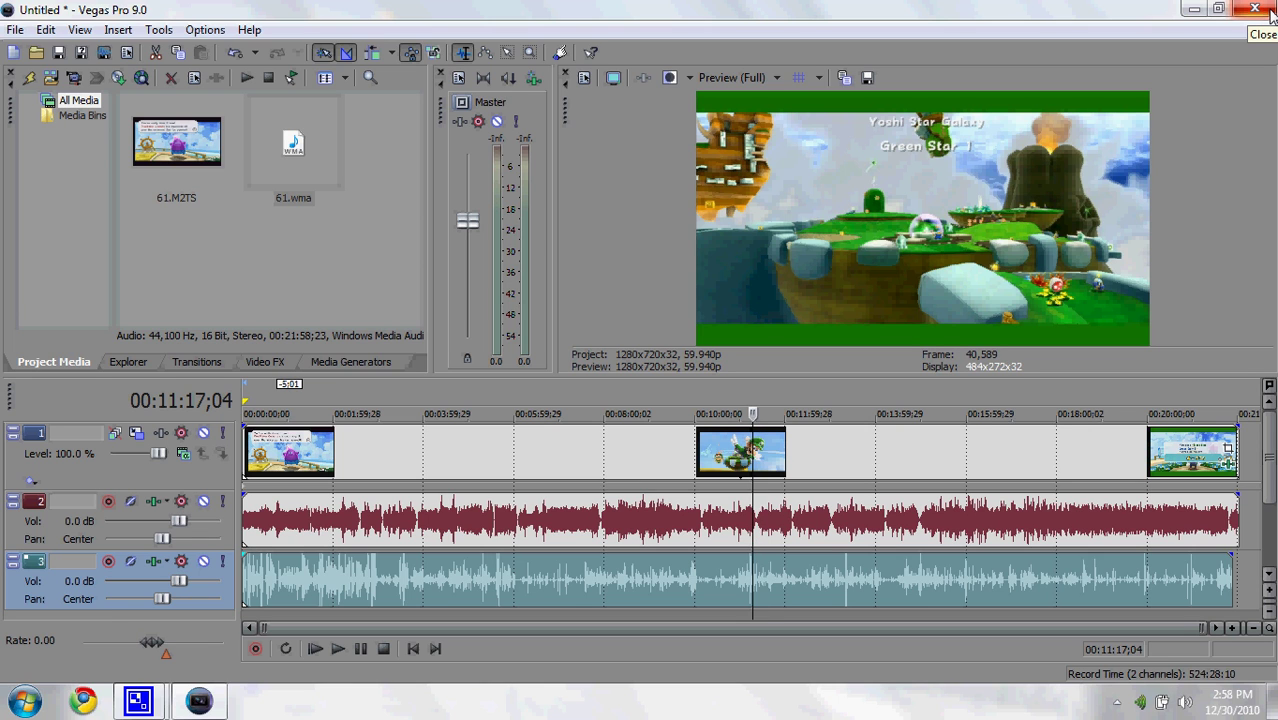
pyautogui.click(1272, 10)
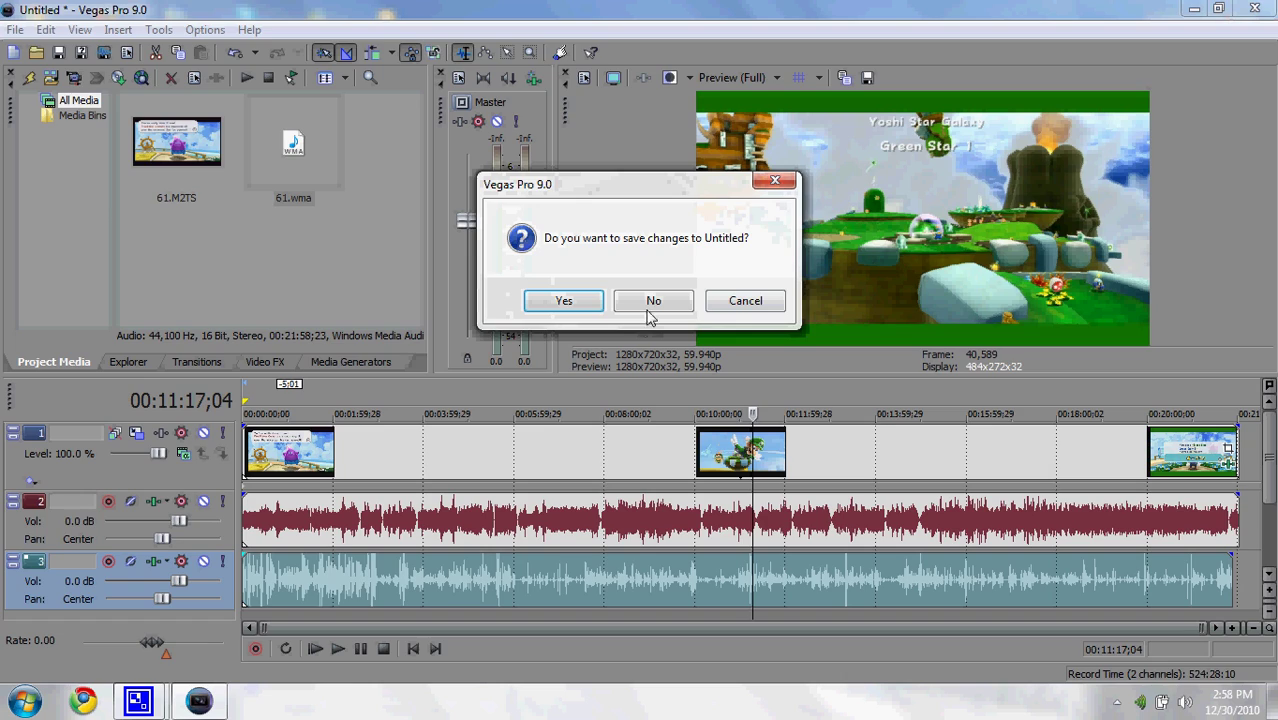
pyautogui.click(655, 302)
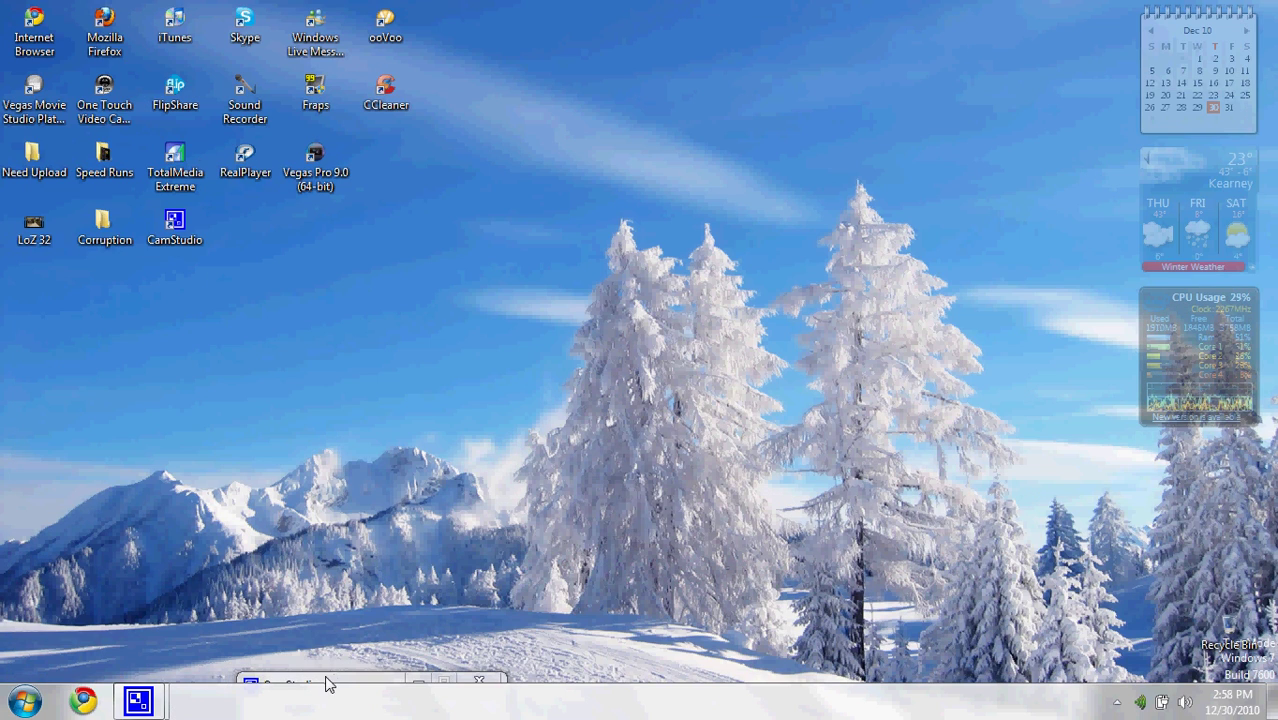
pyautogui.doubleClick(328, 679)
pyautogui.moveTo(429, 433); pyautogui.dragTo(452, 322)
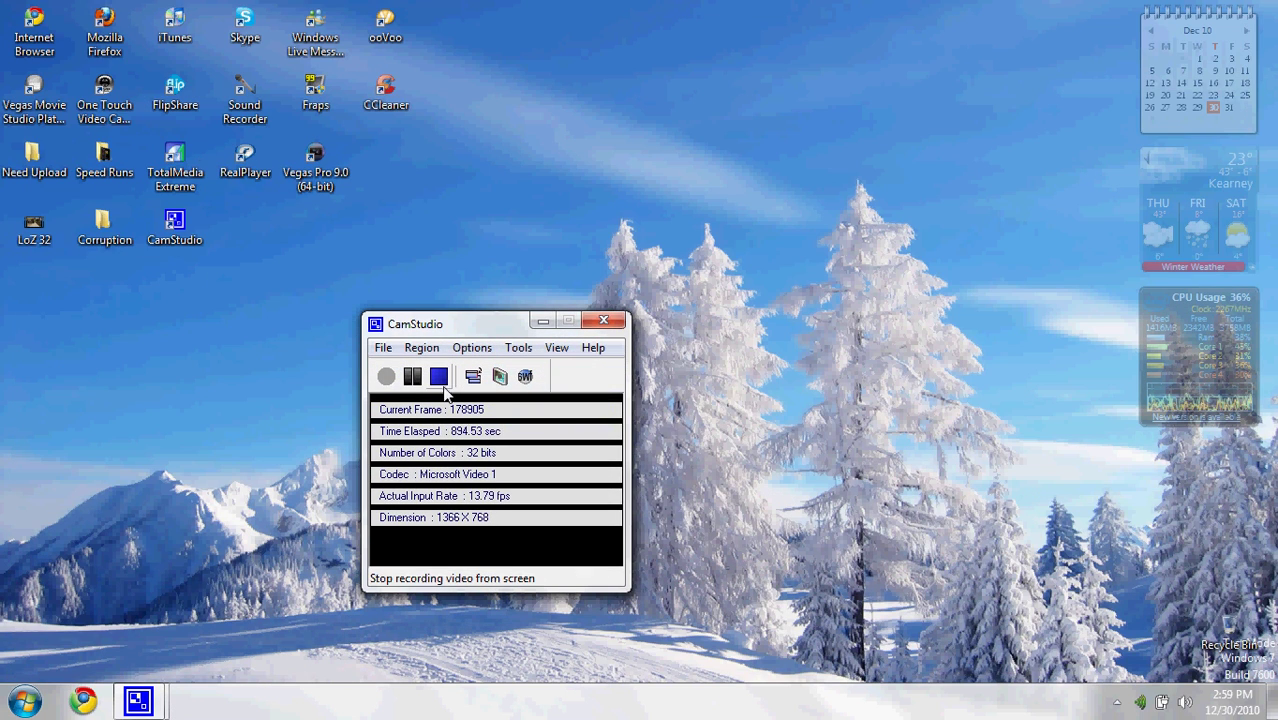